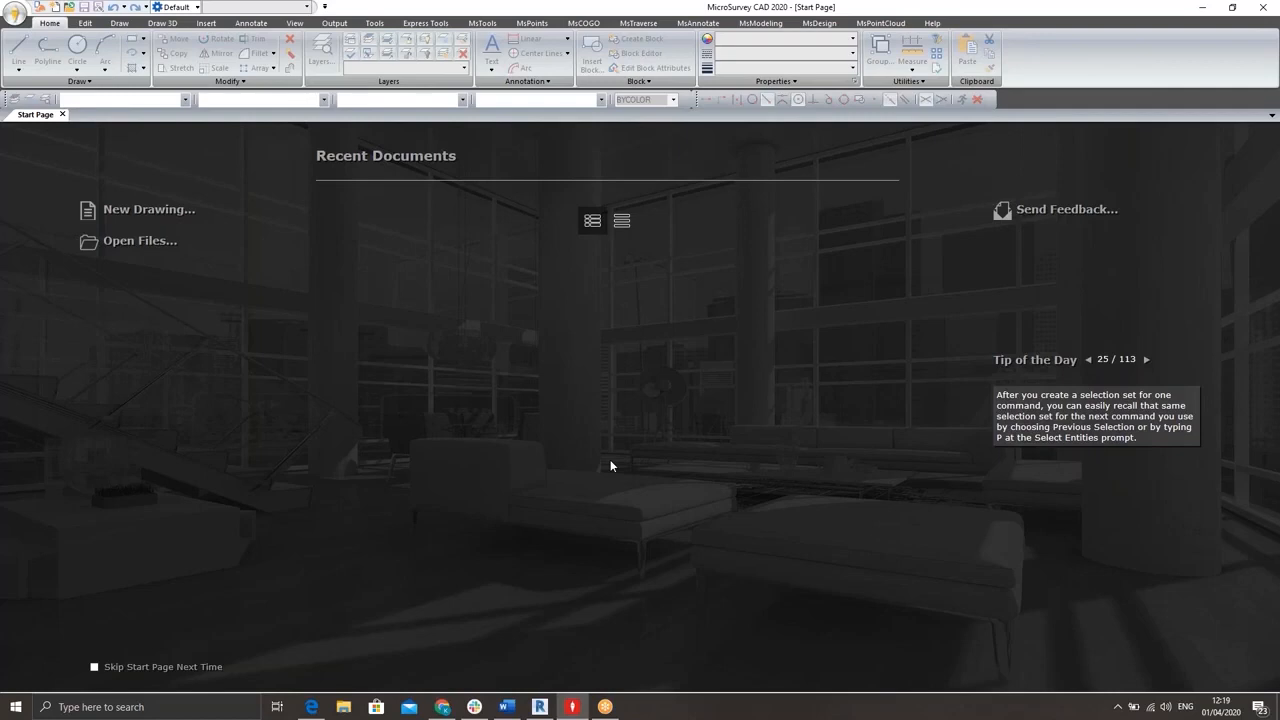
- Open CAD Training.dwg from the Desktop, accept the metric general configuration options and dismiss the font error
left_click(134, 240)
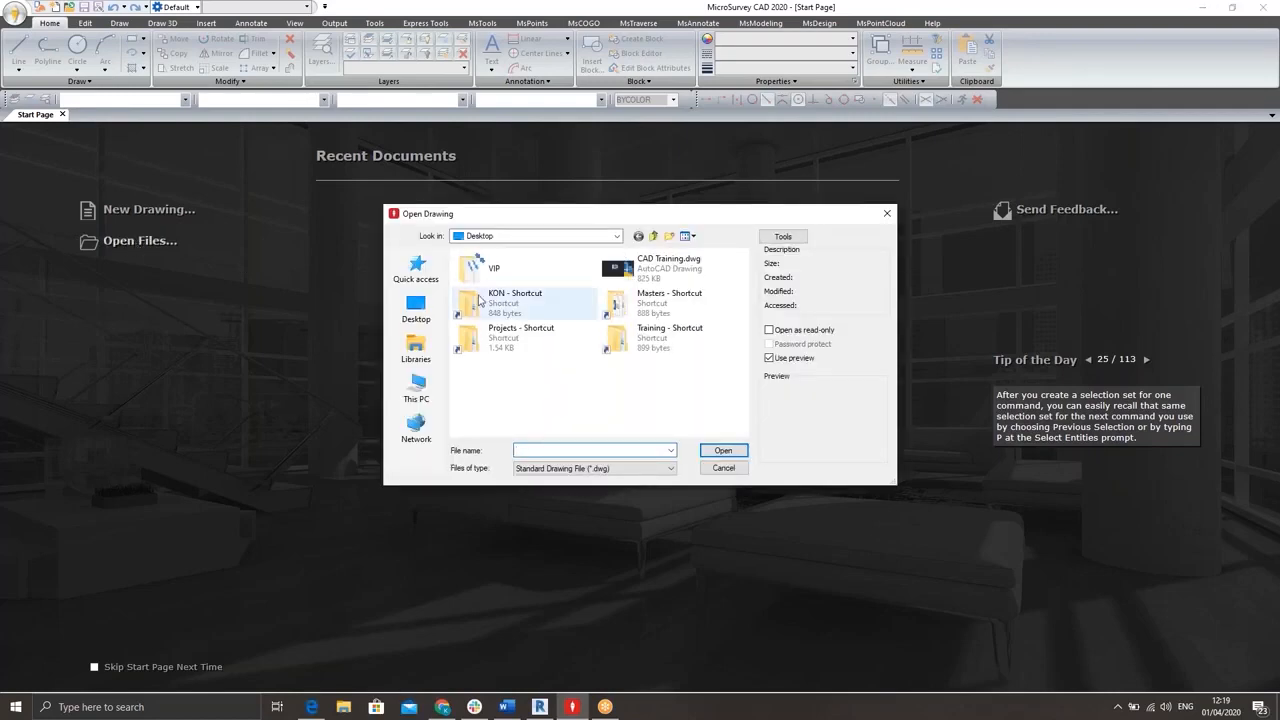
left_click(681, 266)
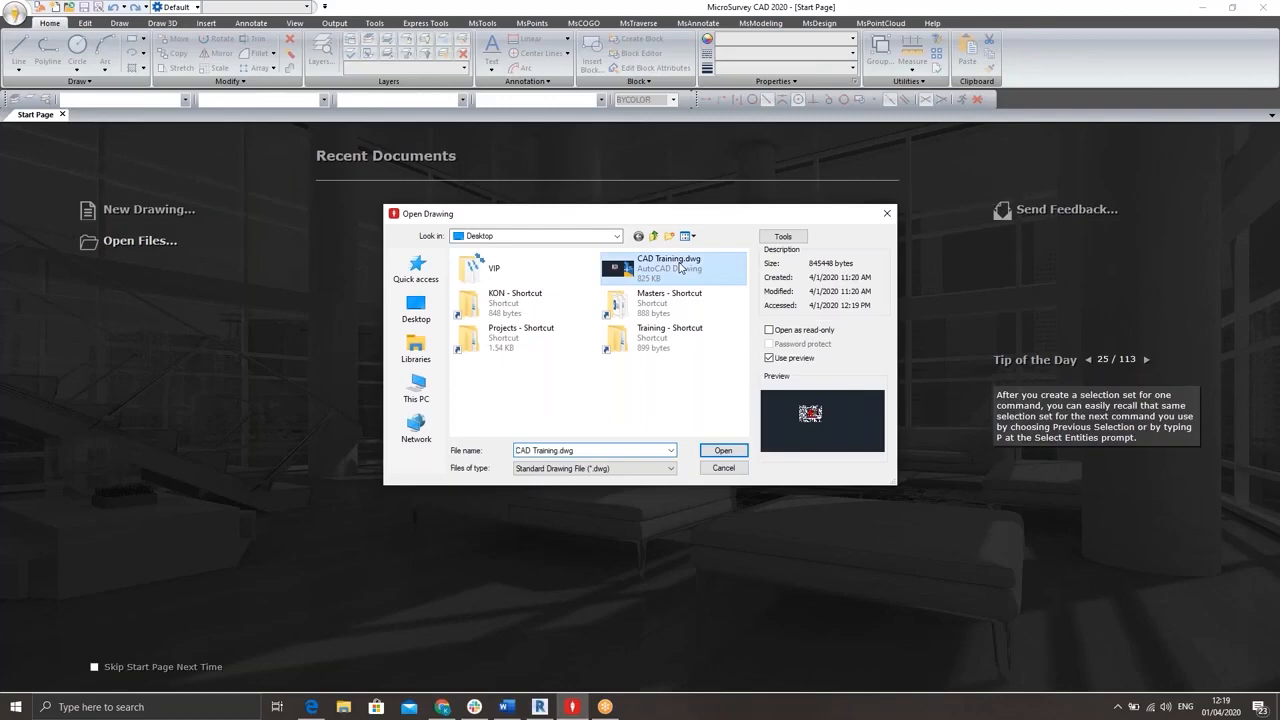
left_click(724, 451)
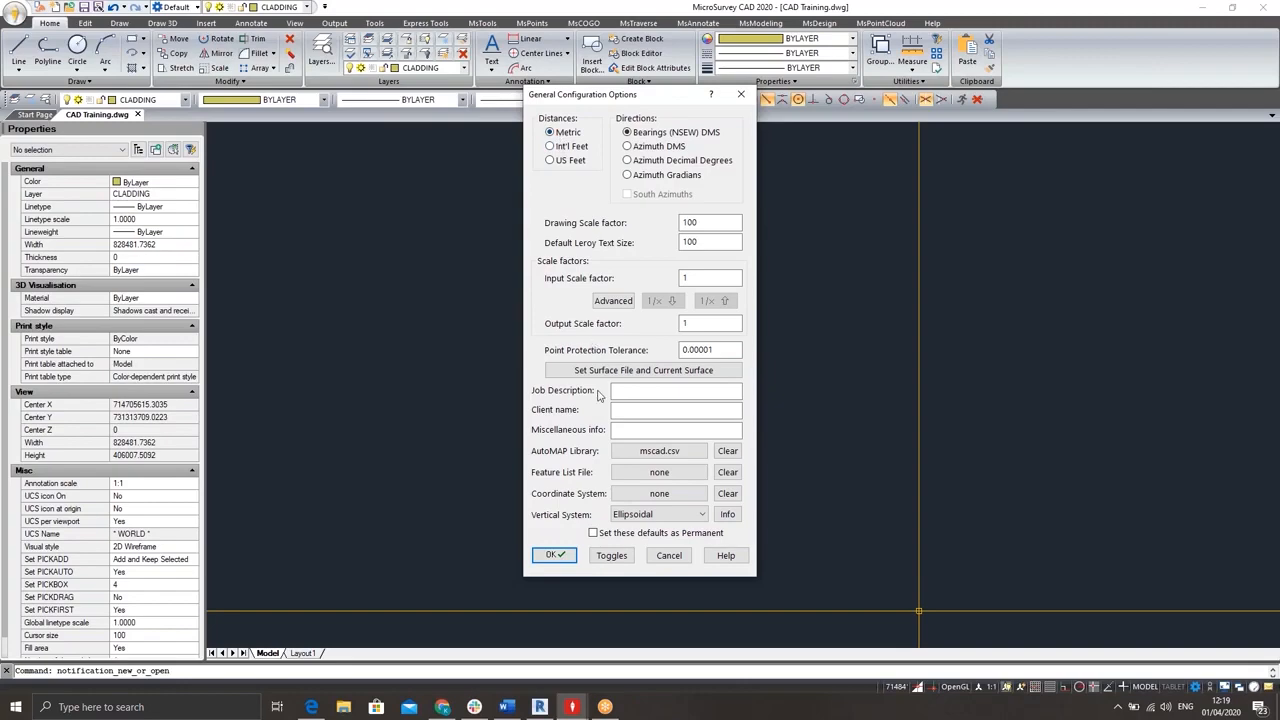
left_click(553, 556)
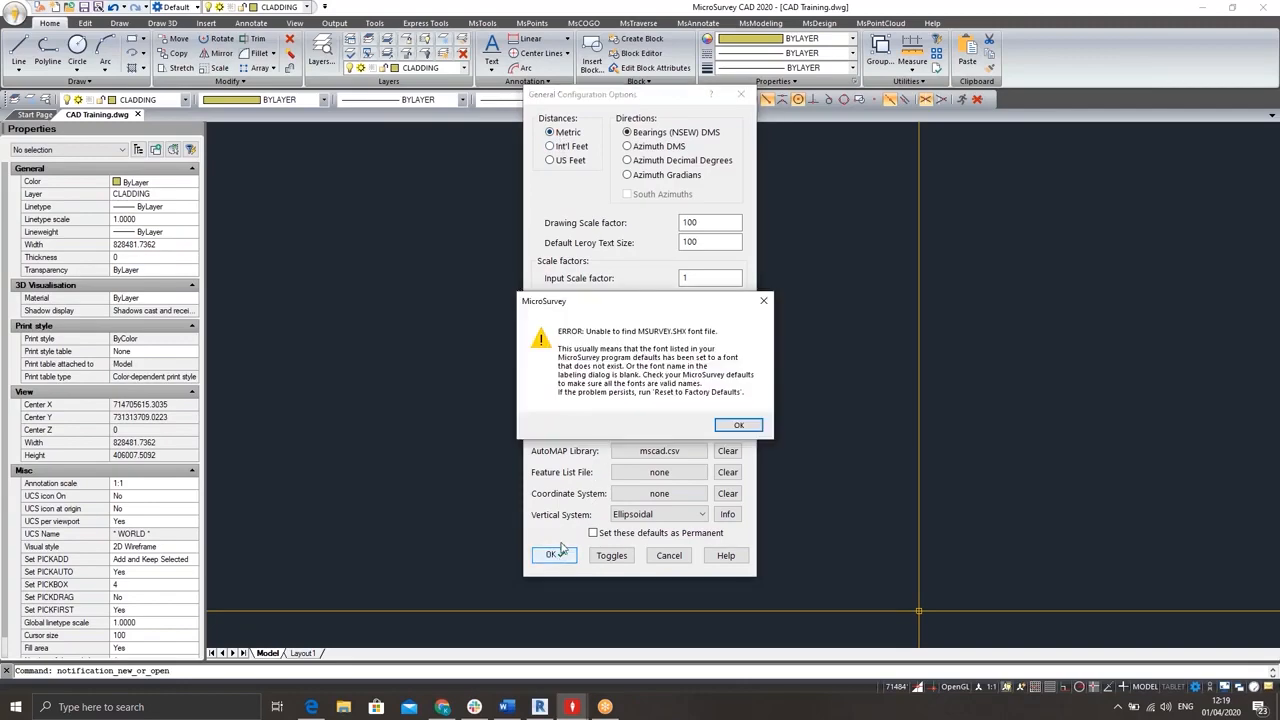
key("Return")
- Identify the coordinates of a point inside the site near the tree-lined laneway wall, and enlarge the command history to read them
scroll(673, 302, "up", 6)
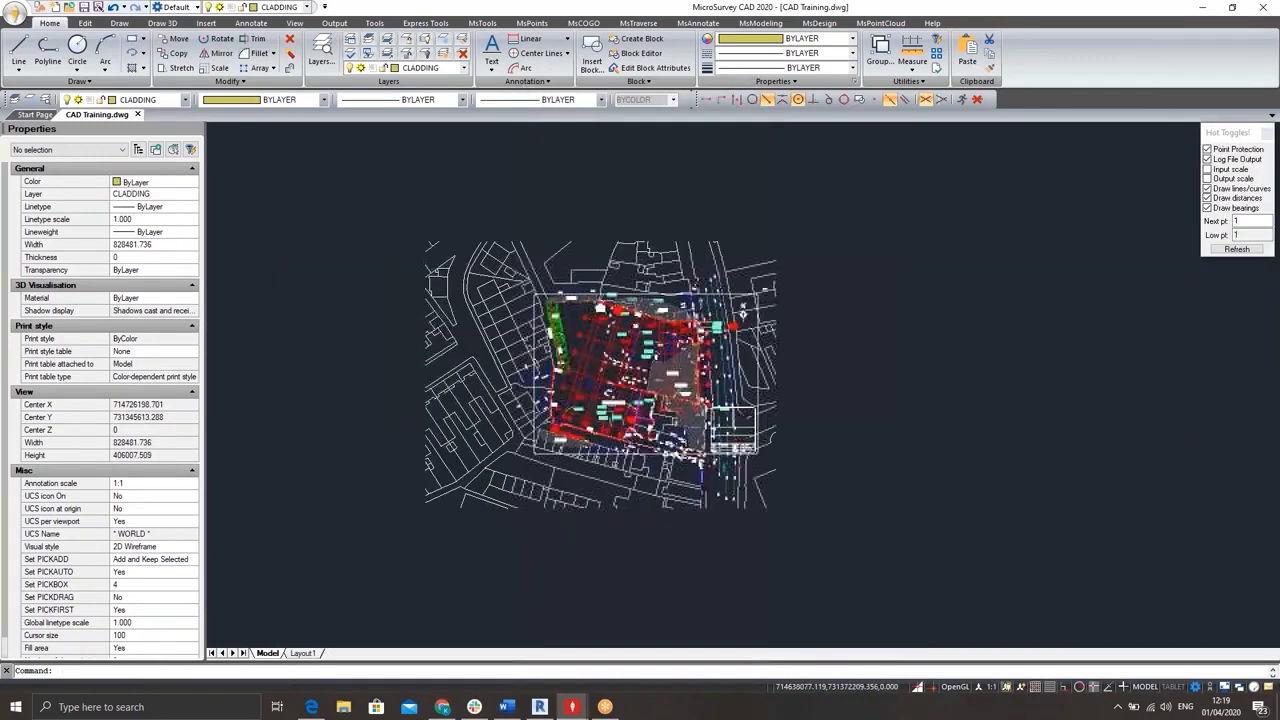
scroll(620, 370, "up", 2)
scroll(620, 390, "down", 7)
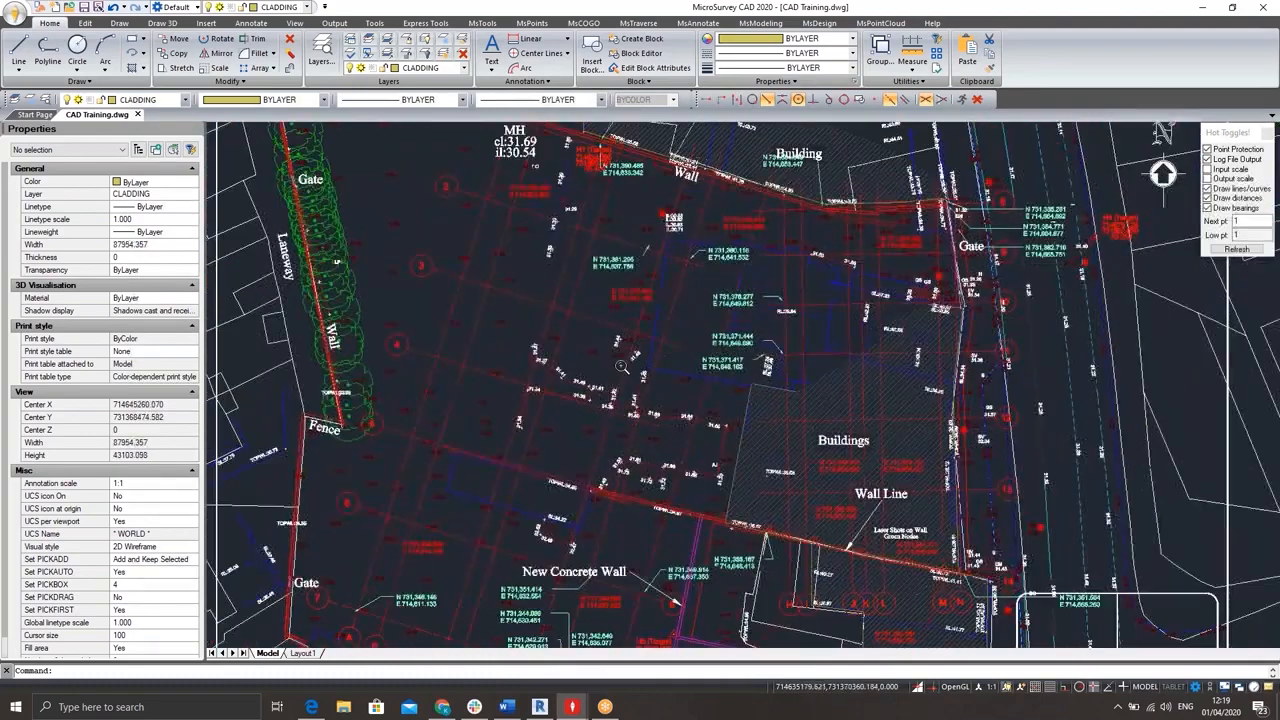
scroll(620, 400, "up", 4)
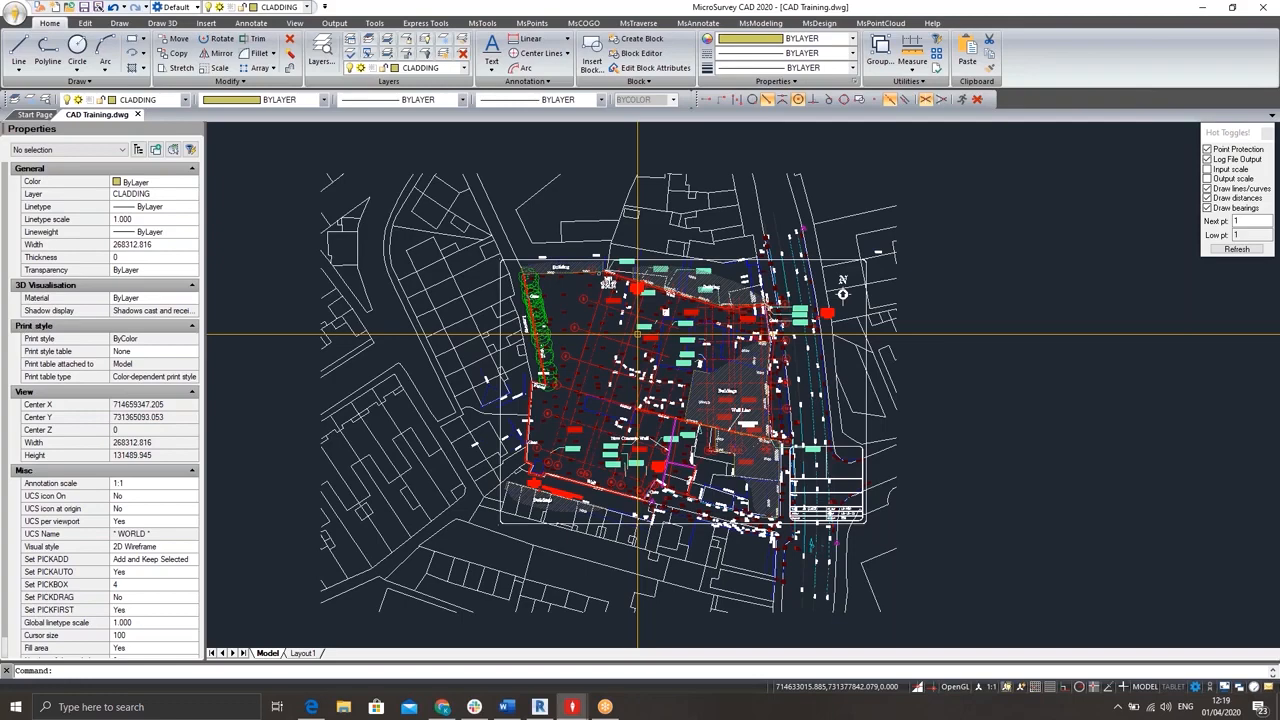
type("ID")
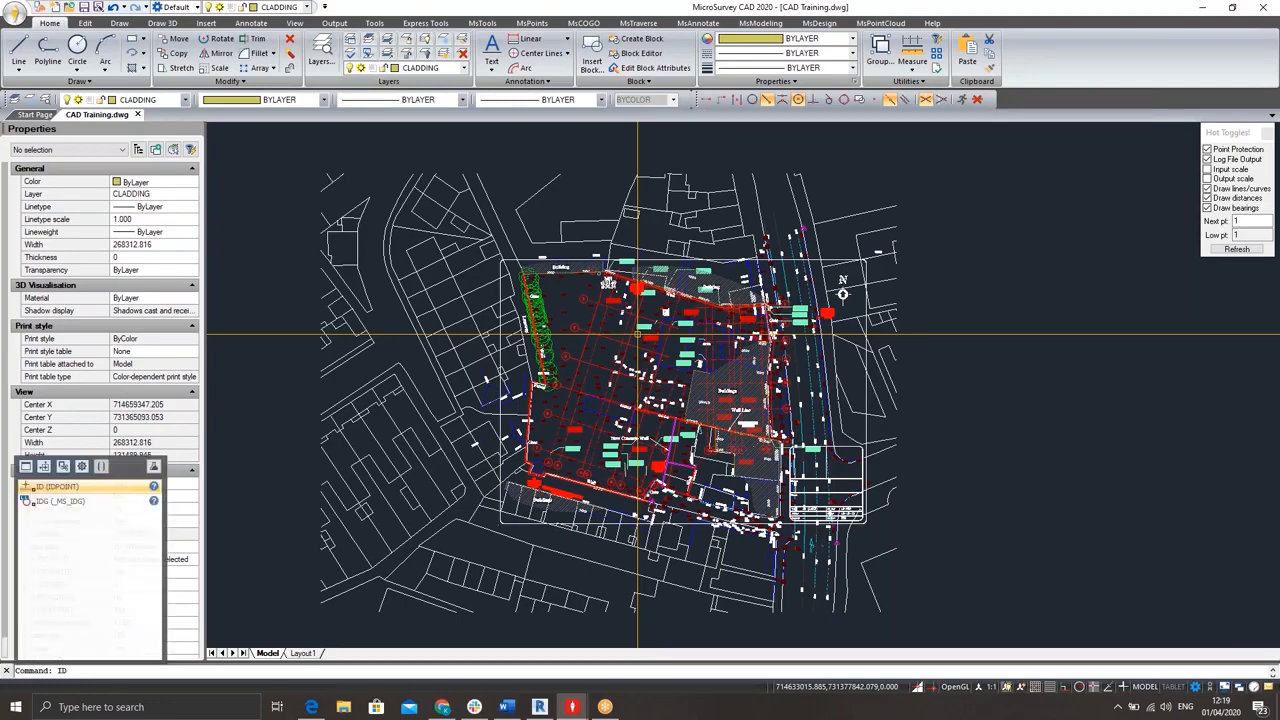
key("Return")
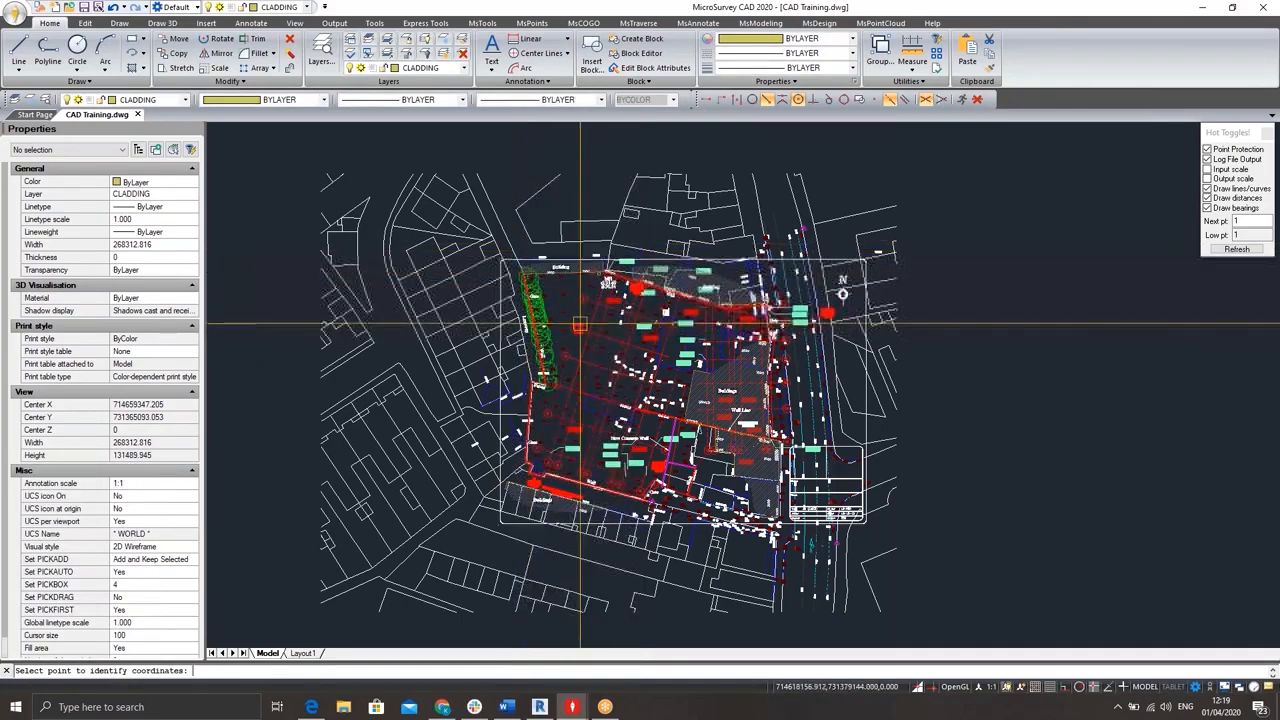
left_click(589, 332)
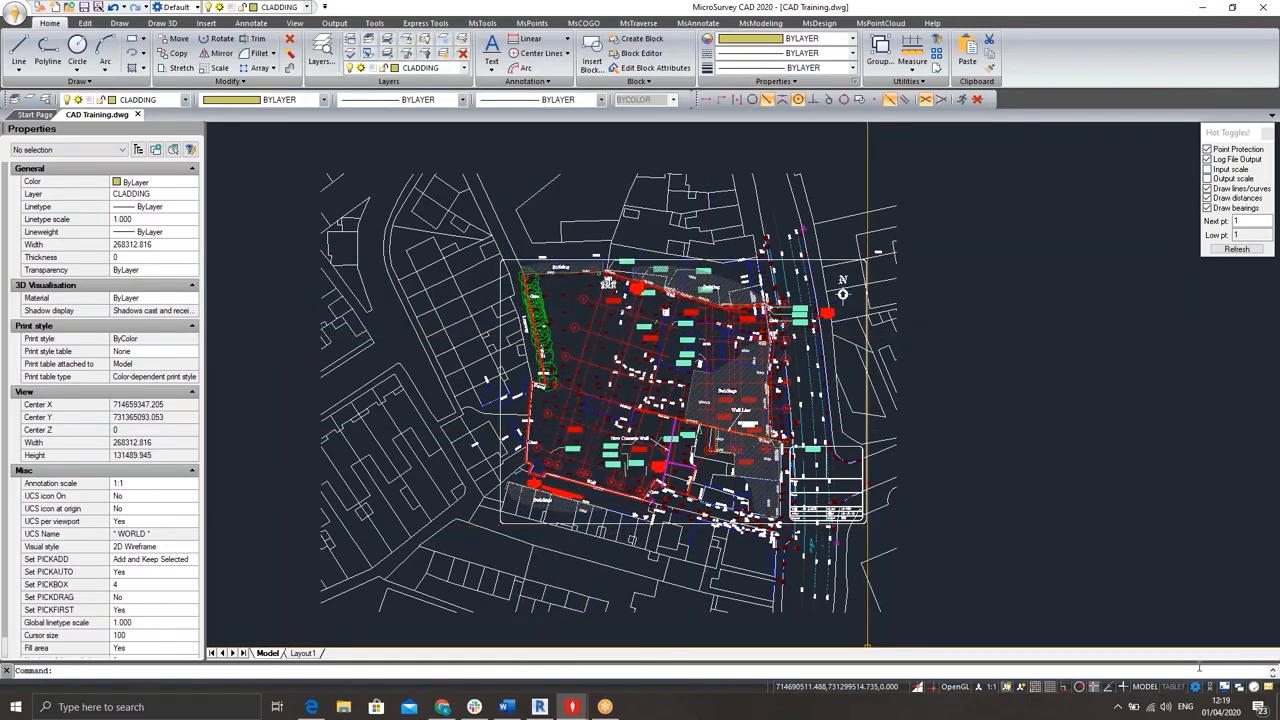
left_click_drag(1198, 660, 1193, 605)
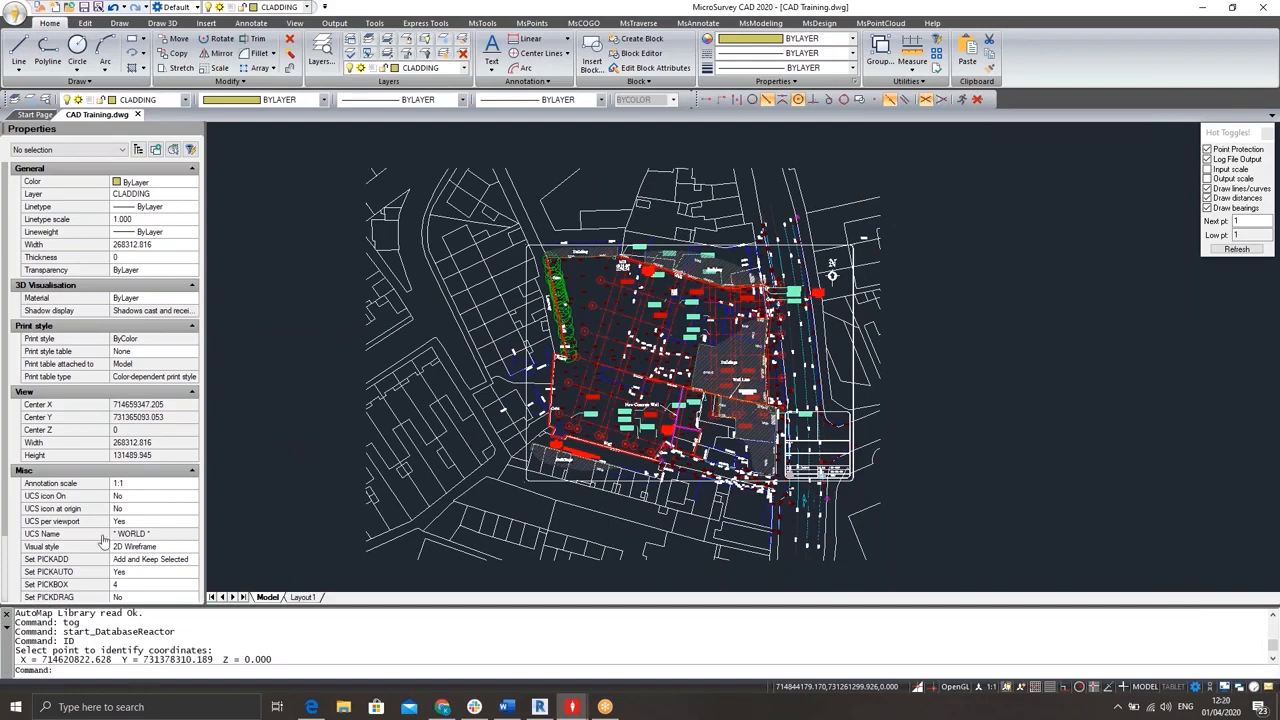
left_click_drag(42, 660, 165, 655)
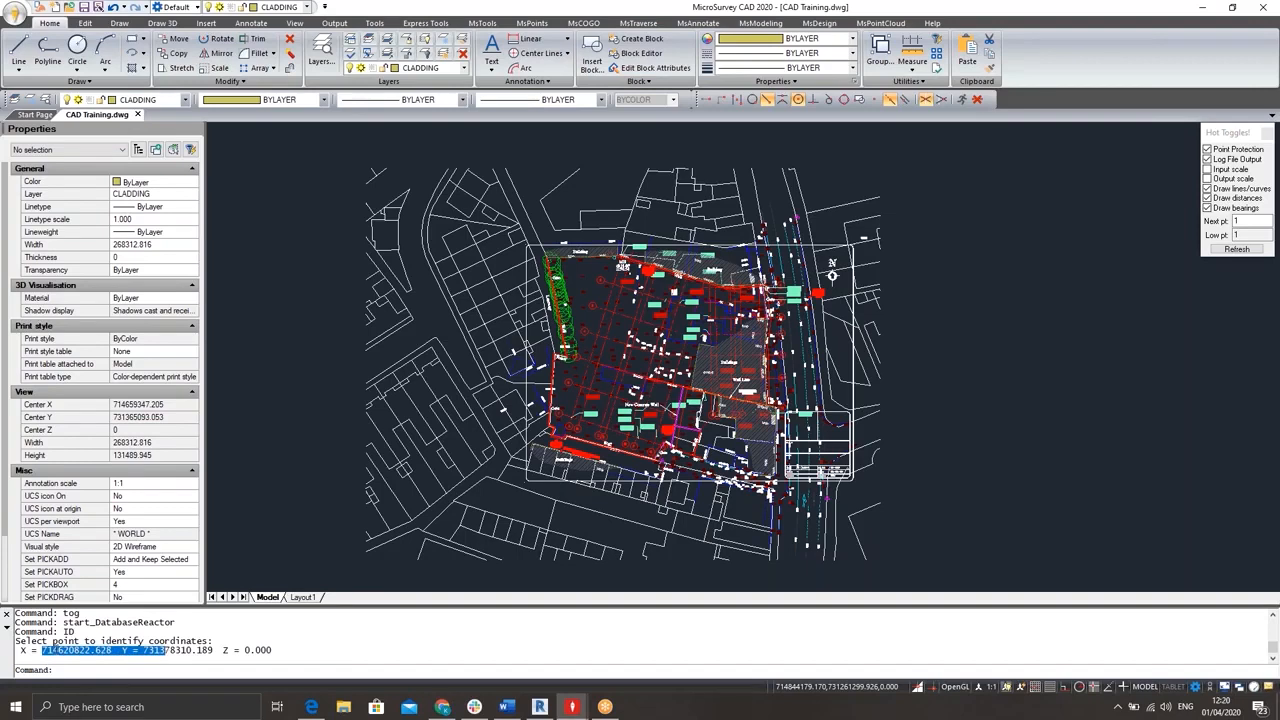
left_click(280, 650)
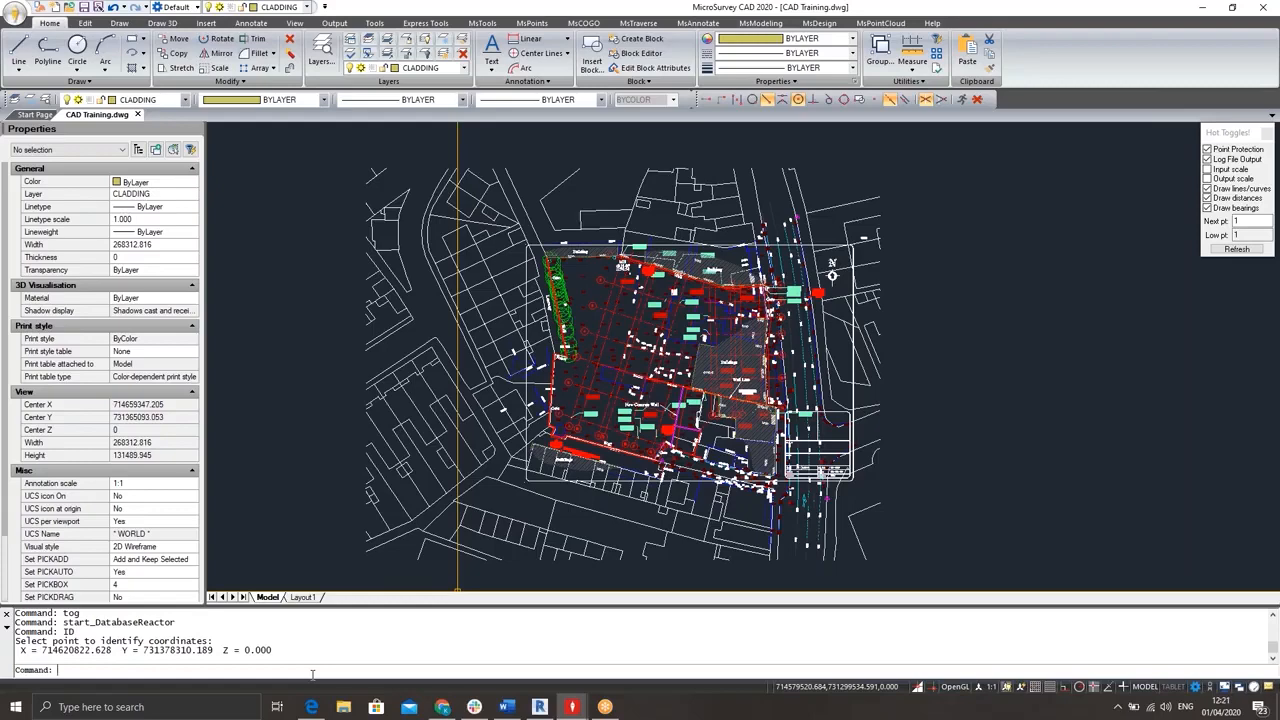
- Measure the distance between grid lines 5 and 4 near the fence with the DIST command
type("dist")
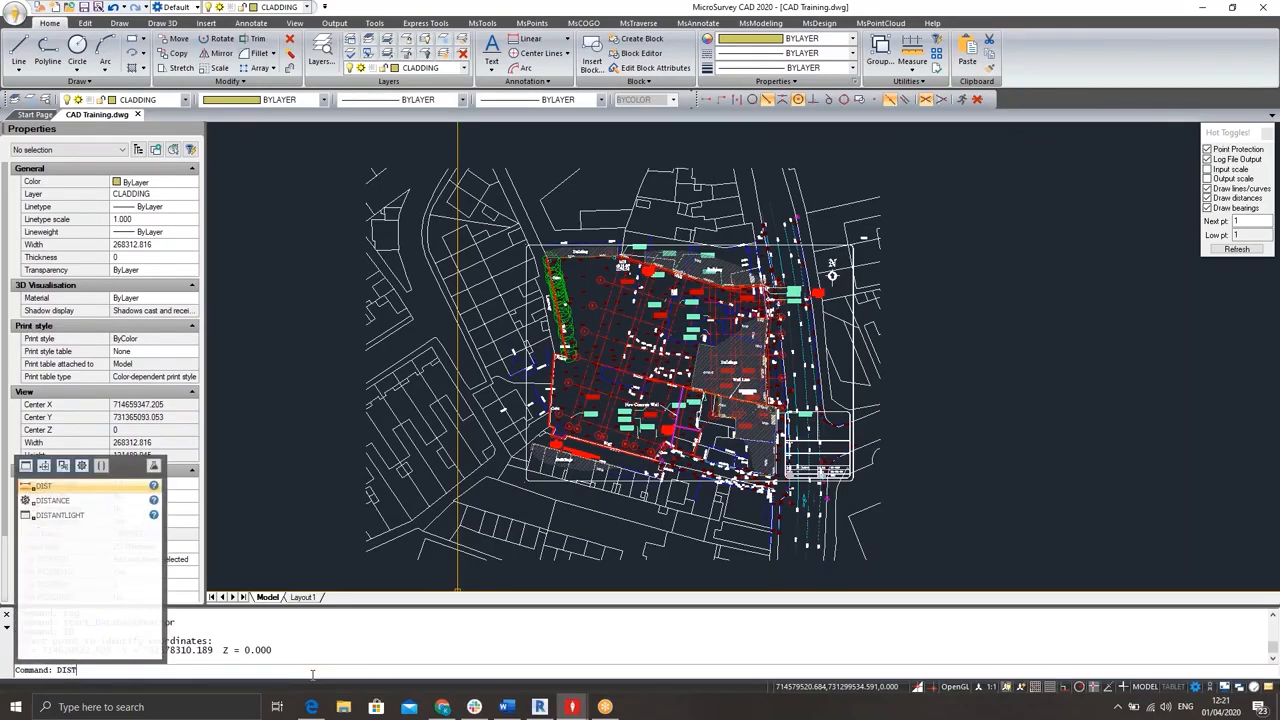
key("Return")
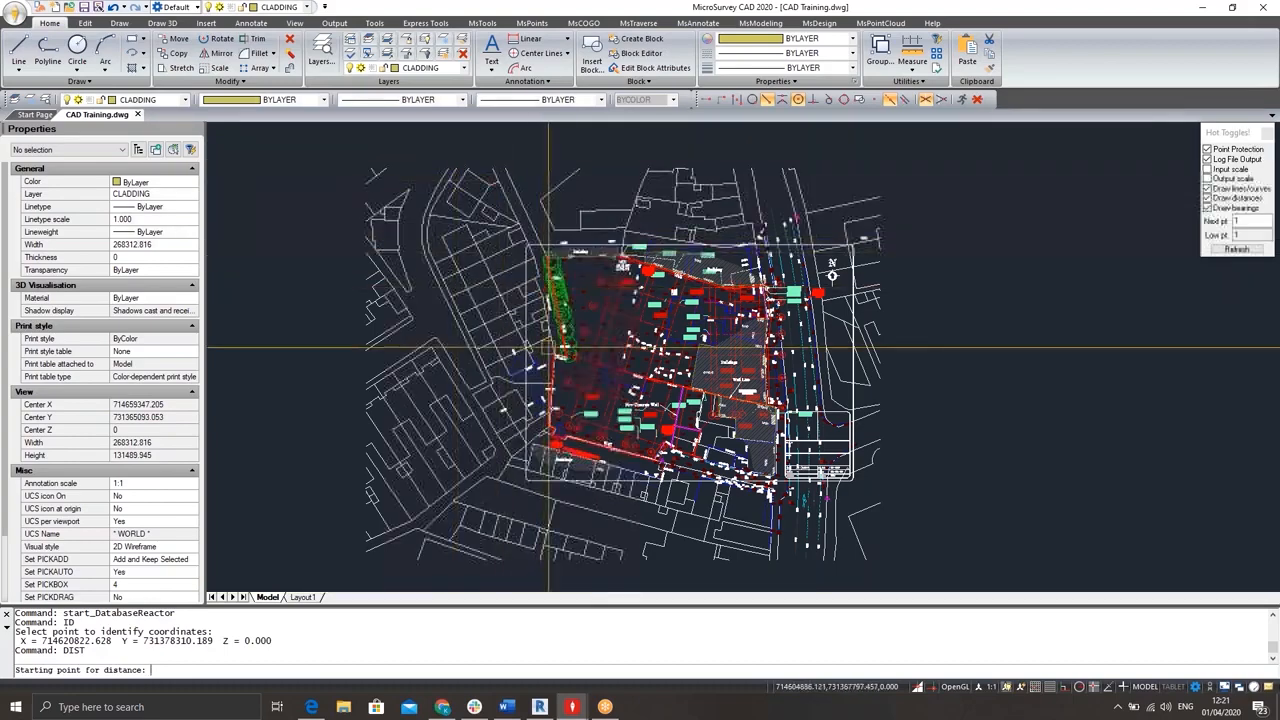
scroll(597, 363, "up", 5)
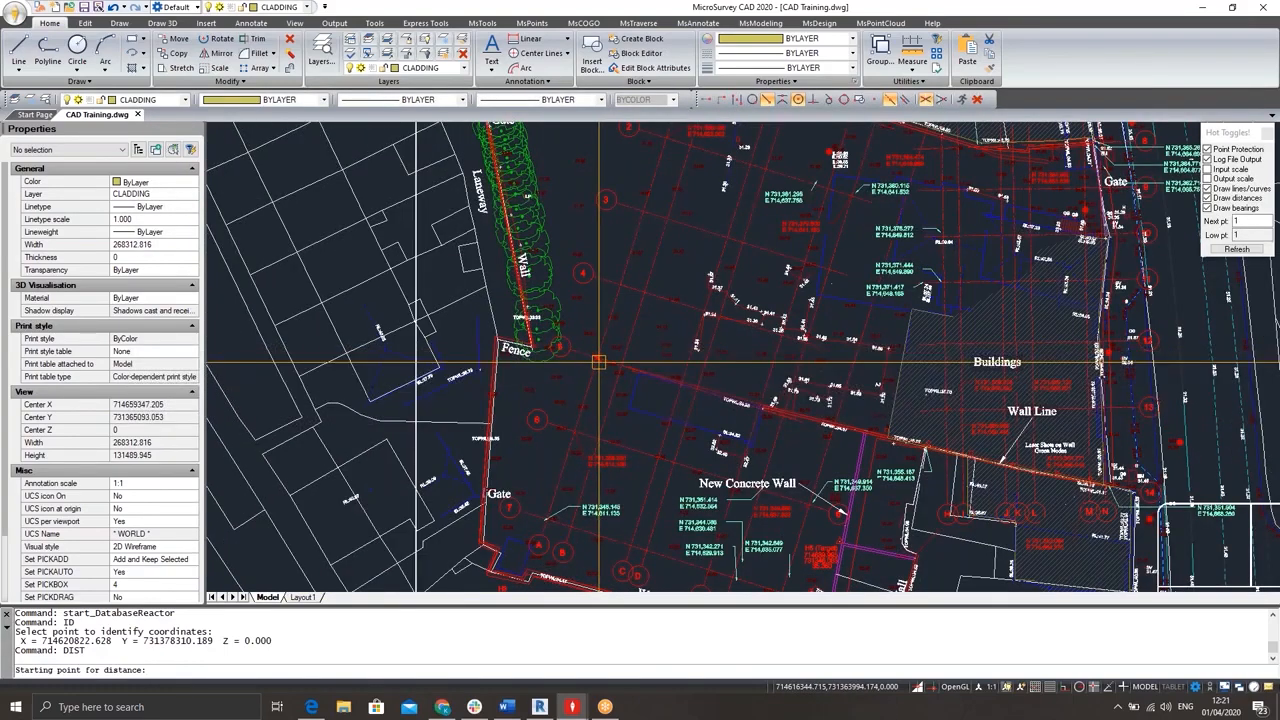
left_click(590, 364)
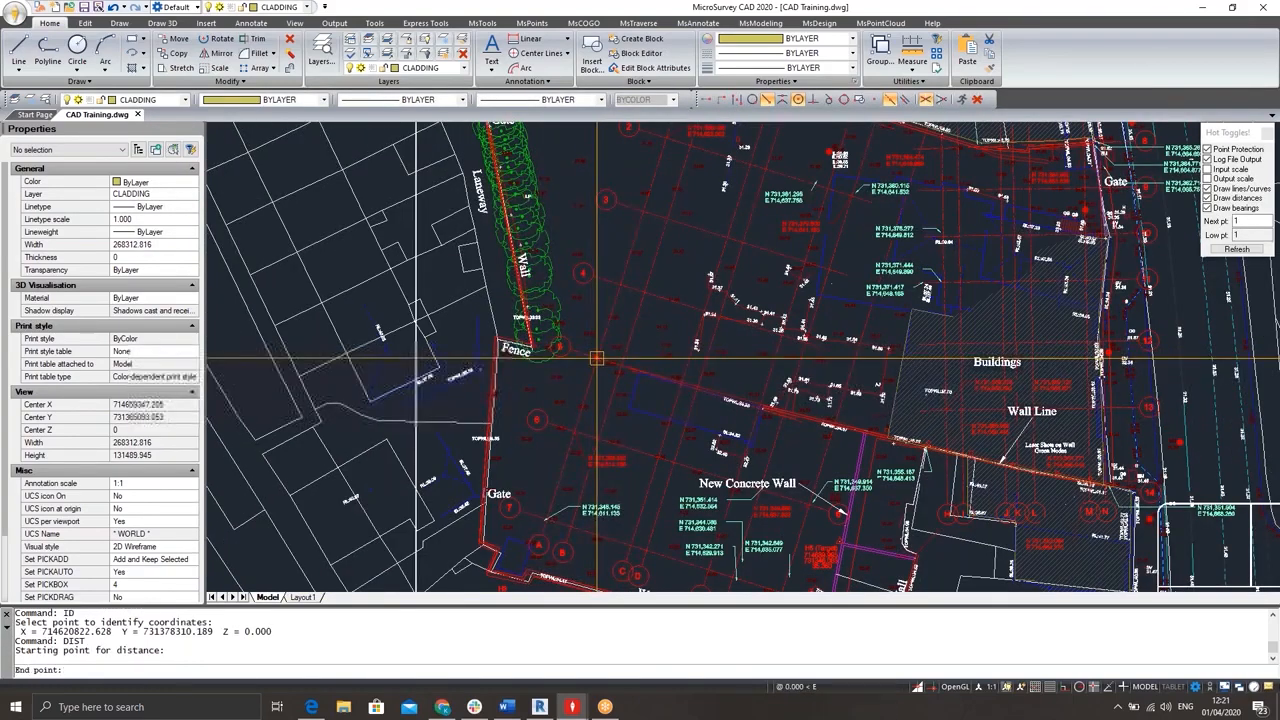
left_click(620, 285)
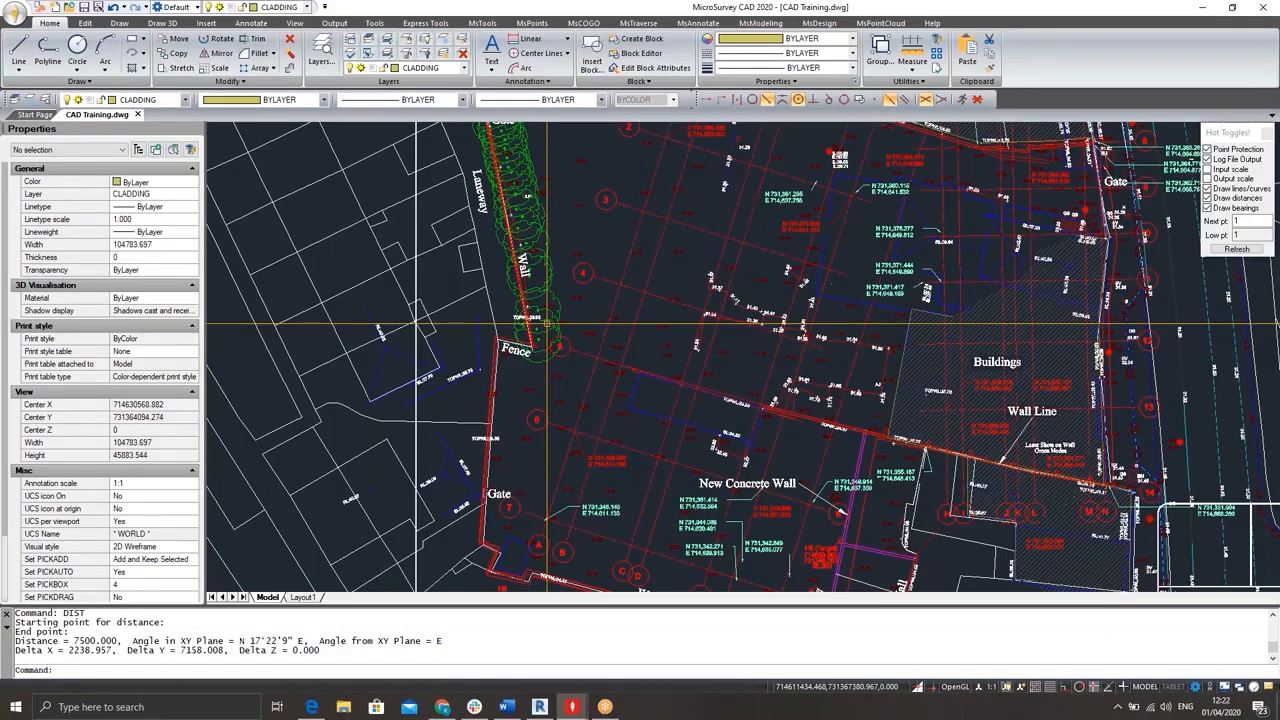
- Select the whole survey drawing and scale it by a factor of 0.001 about the base point 0,0,0
scroll(583, 391, "down", 3)
scroll(633, 307, "down", 3)
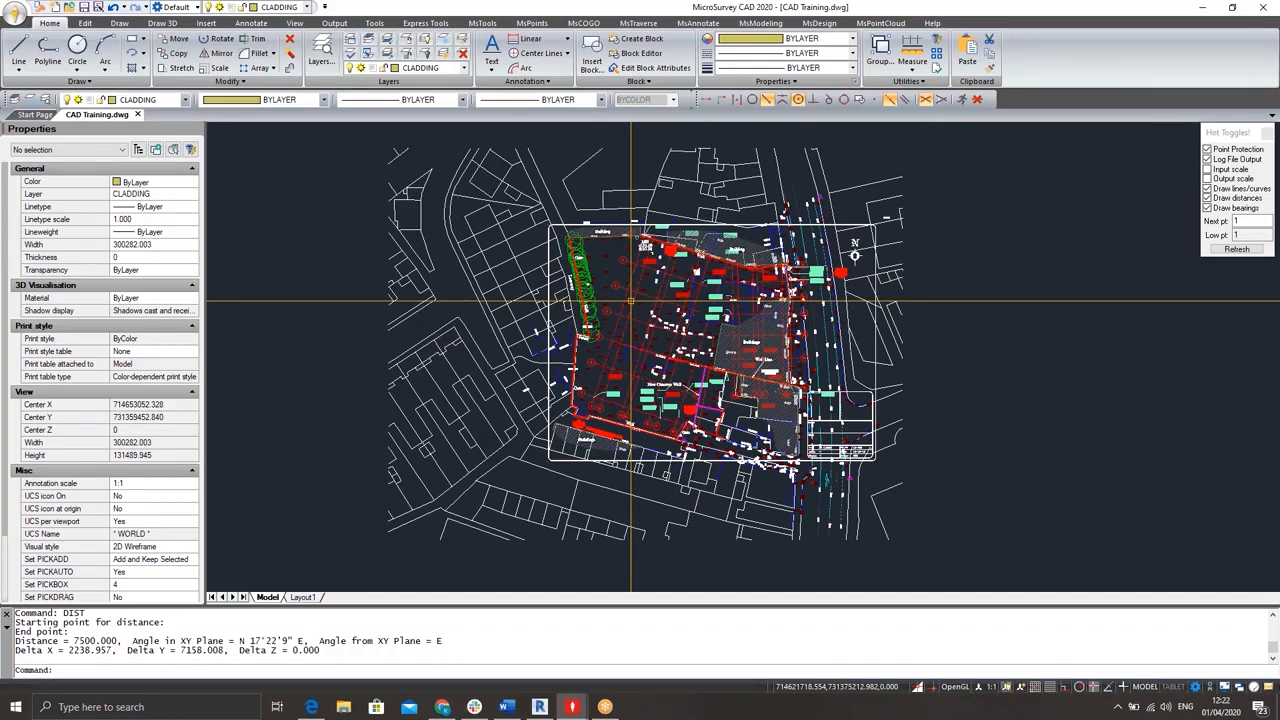
scroll(631, 300, "down", 5)
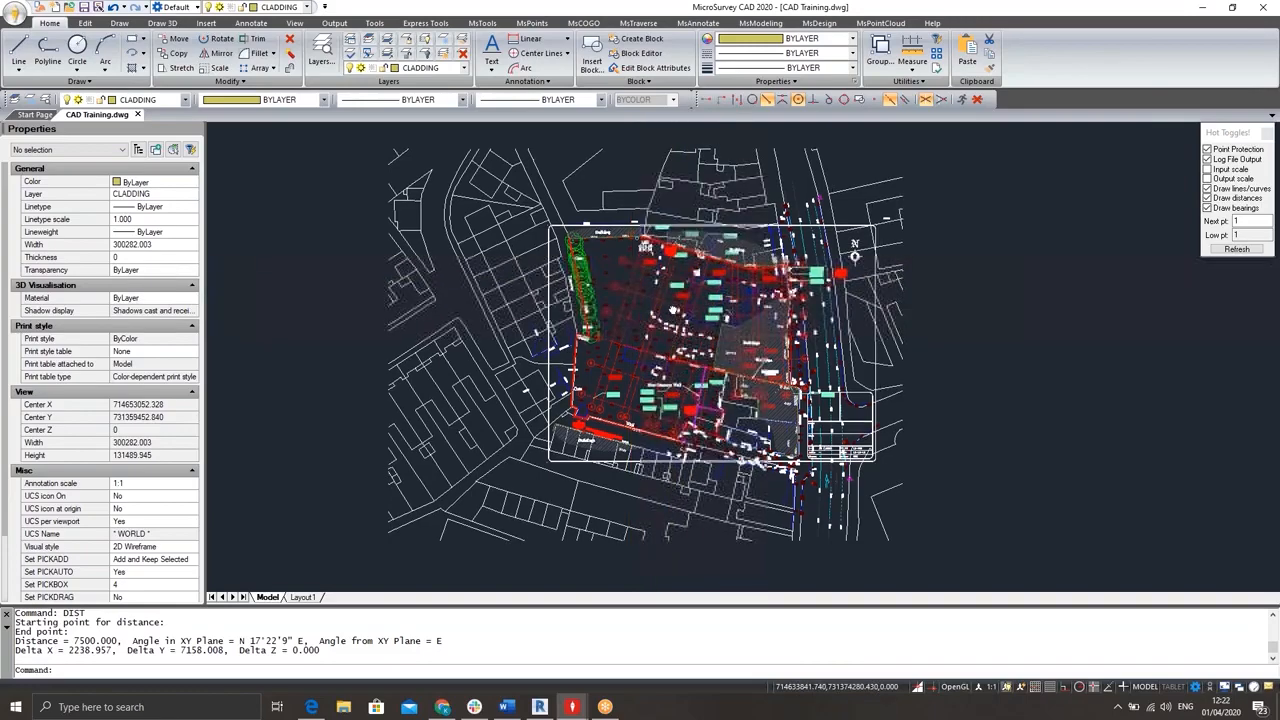
scroll(706, 271, "down", 1)
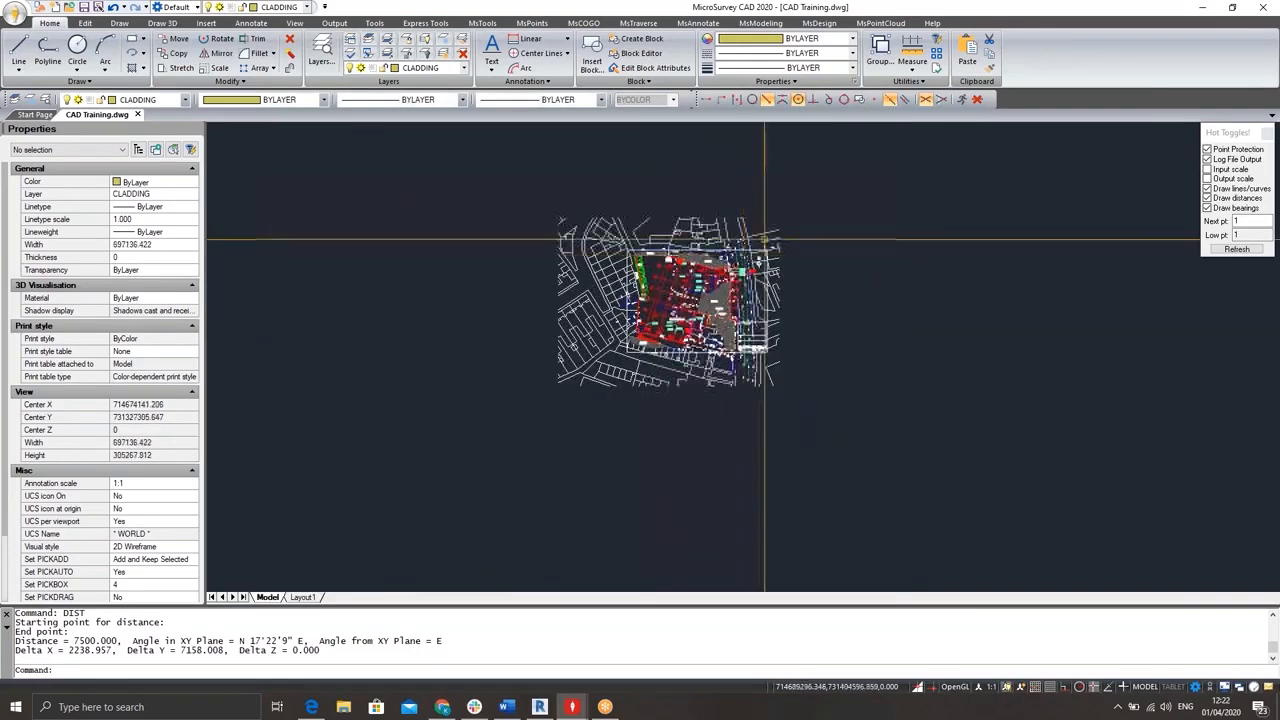
left_click(846, 194)
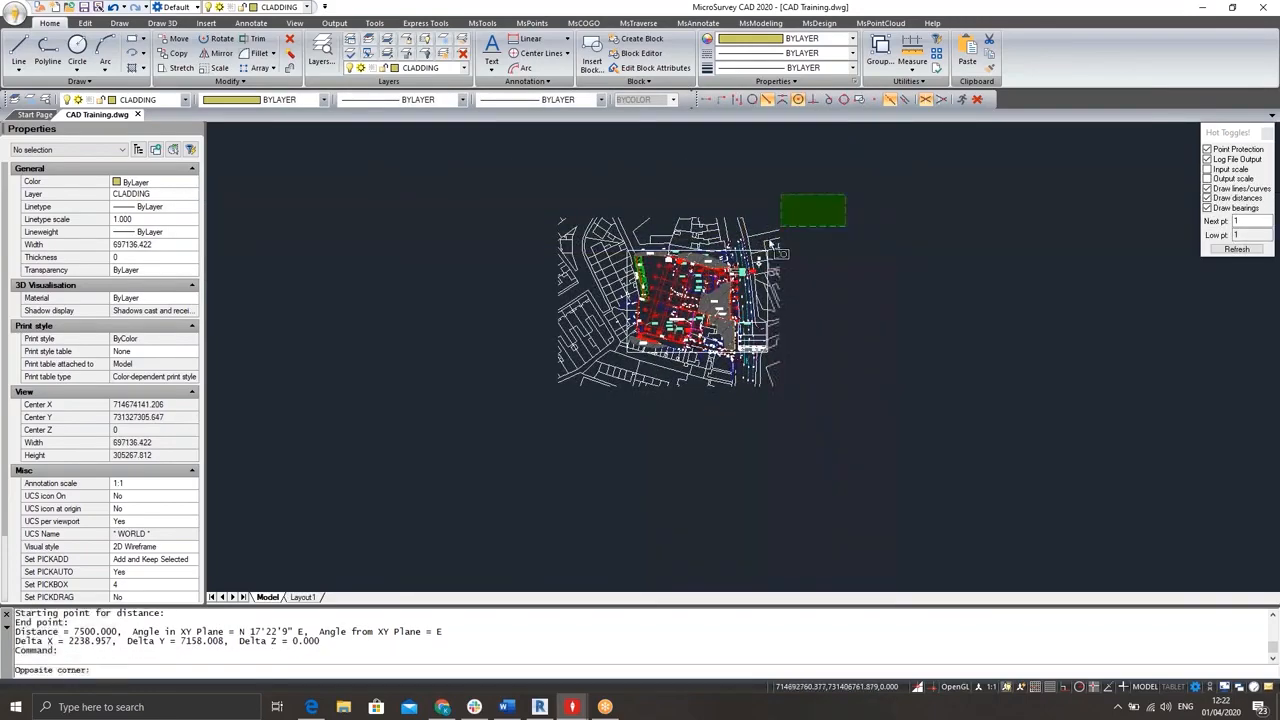
left_click(528, 408)
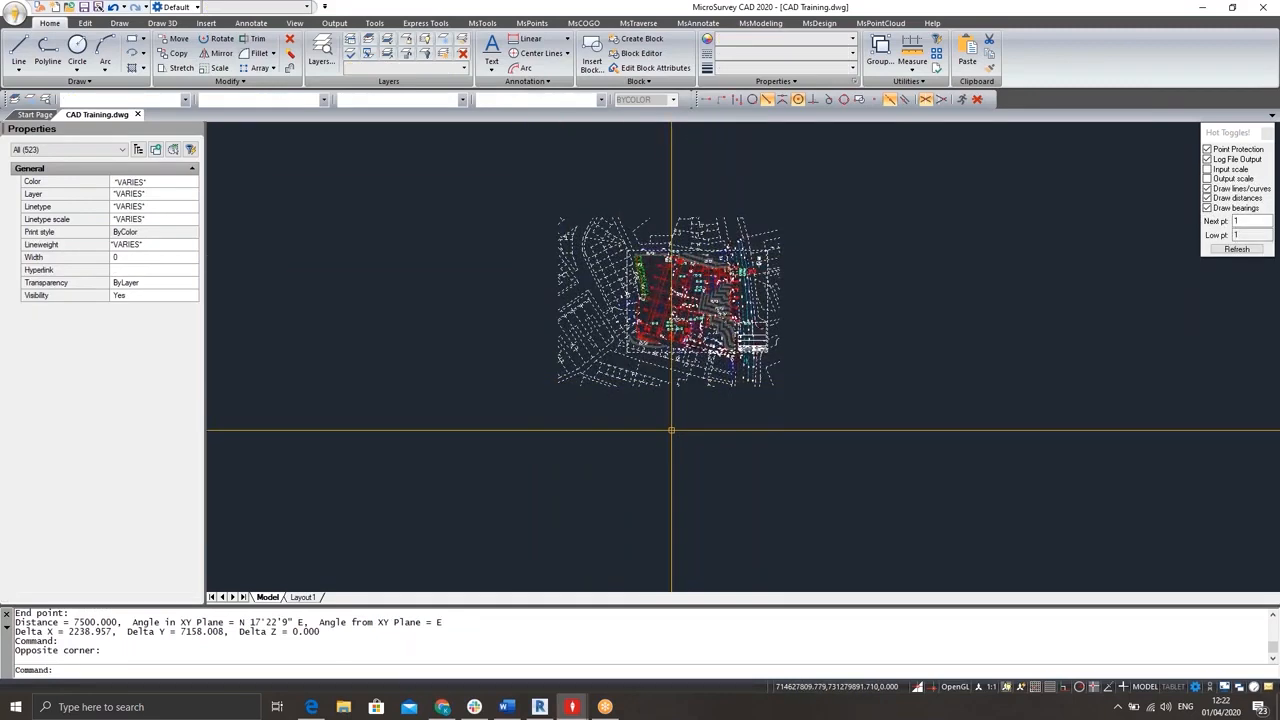
type("SCALE")
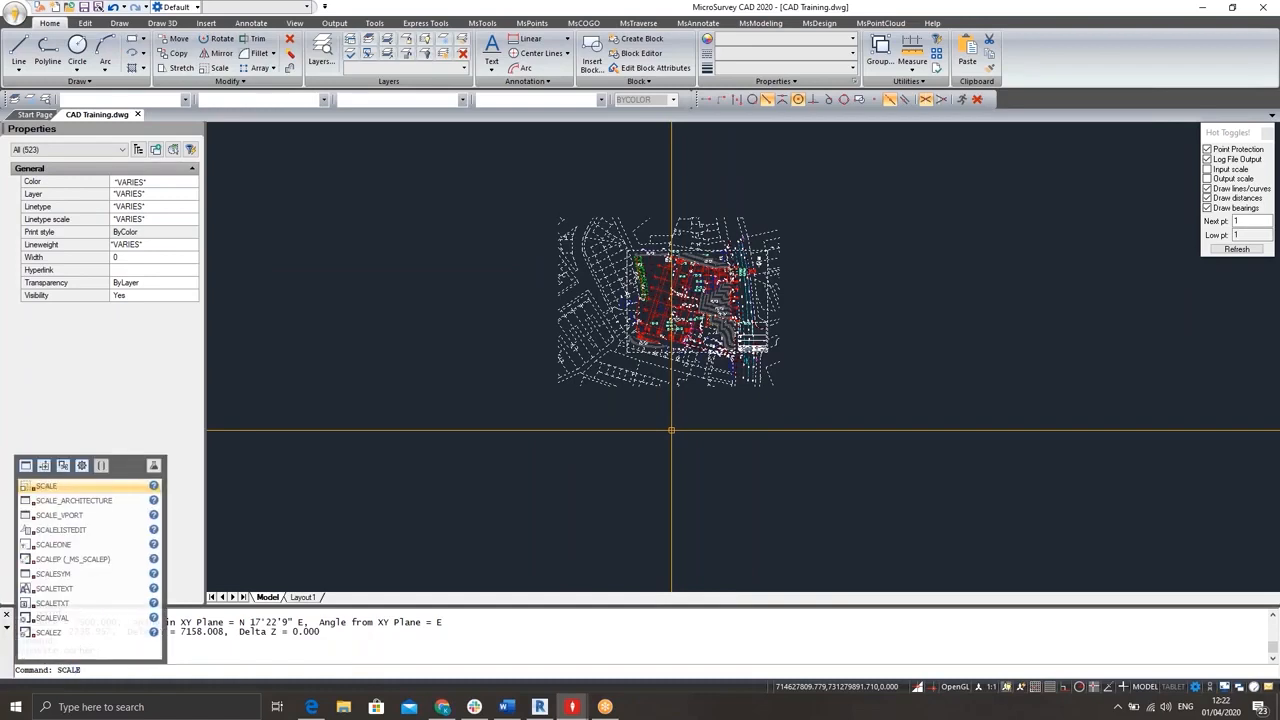
key("Return")
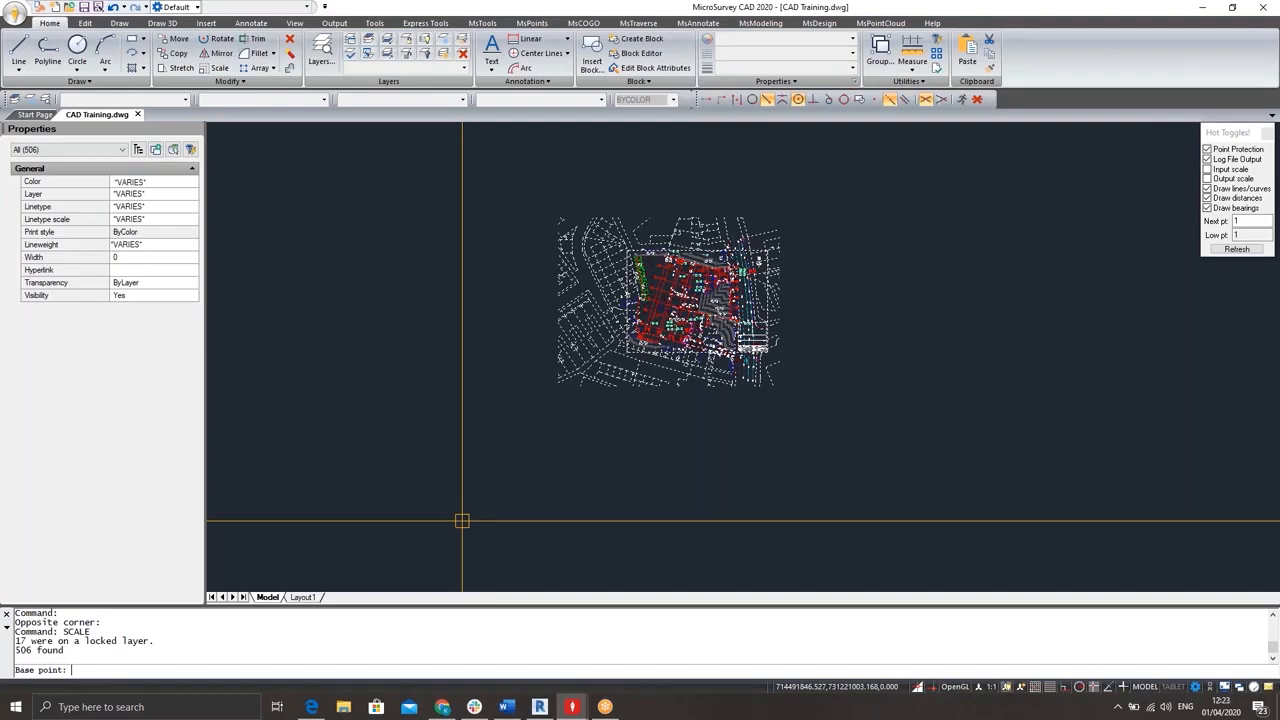
type("0,0,0")
key("Return")
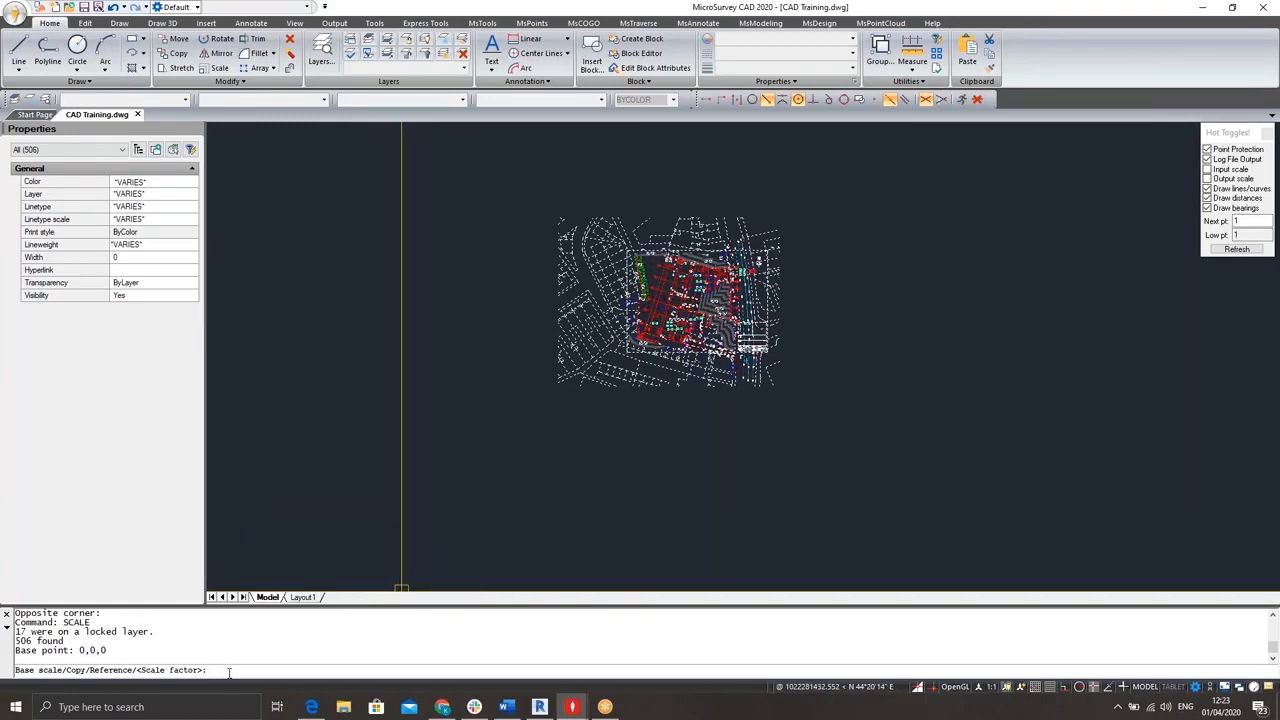
type("0.001")
key("Return")
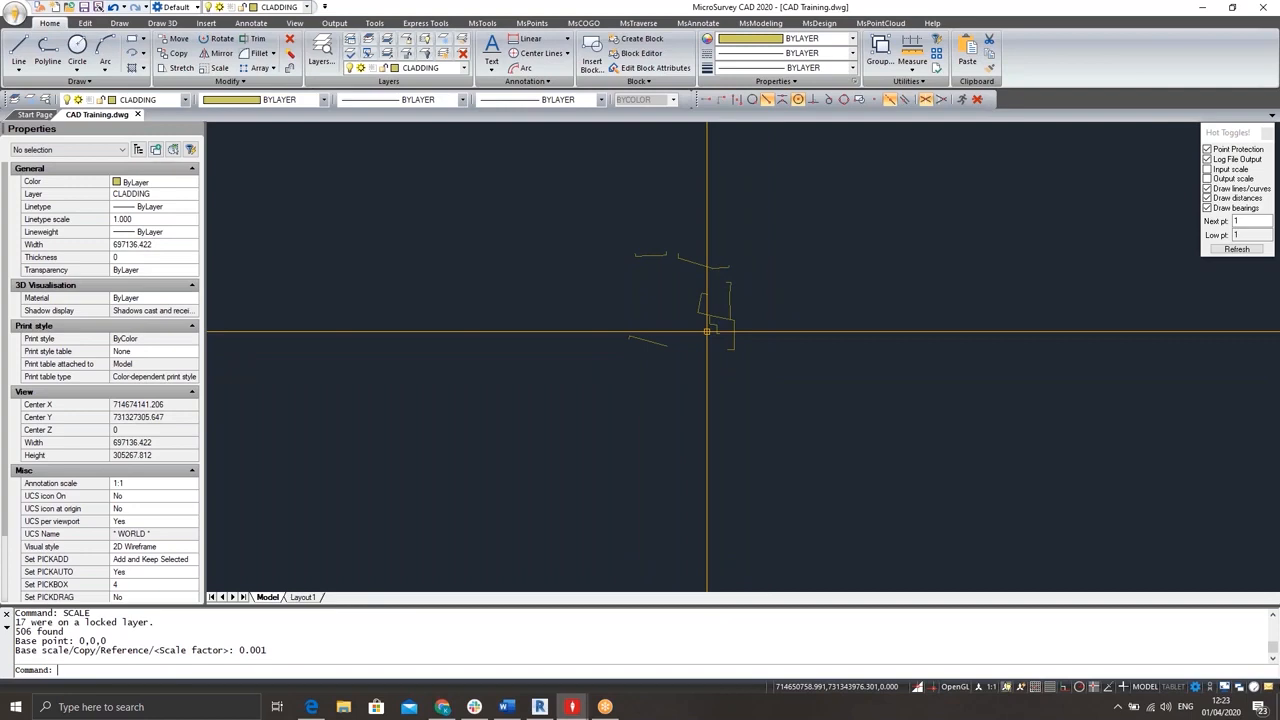
- Zoom to the drawing extents, then locate the scaled survey drawing and examine it up close
type("z")
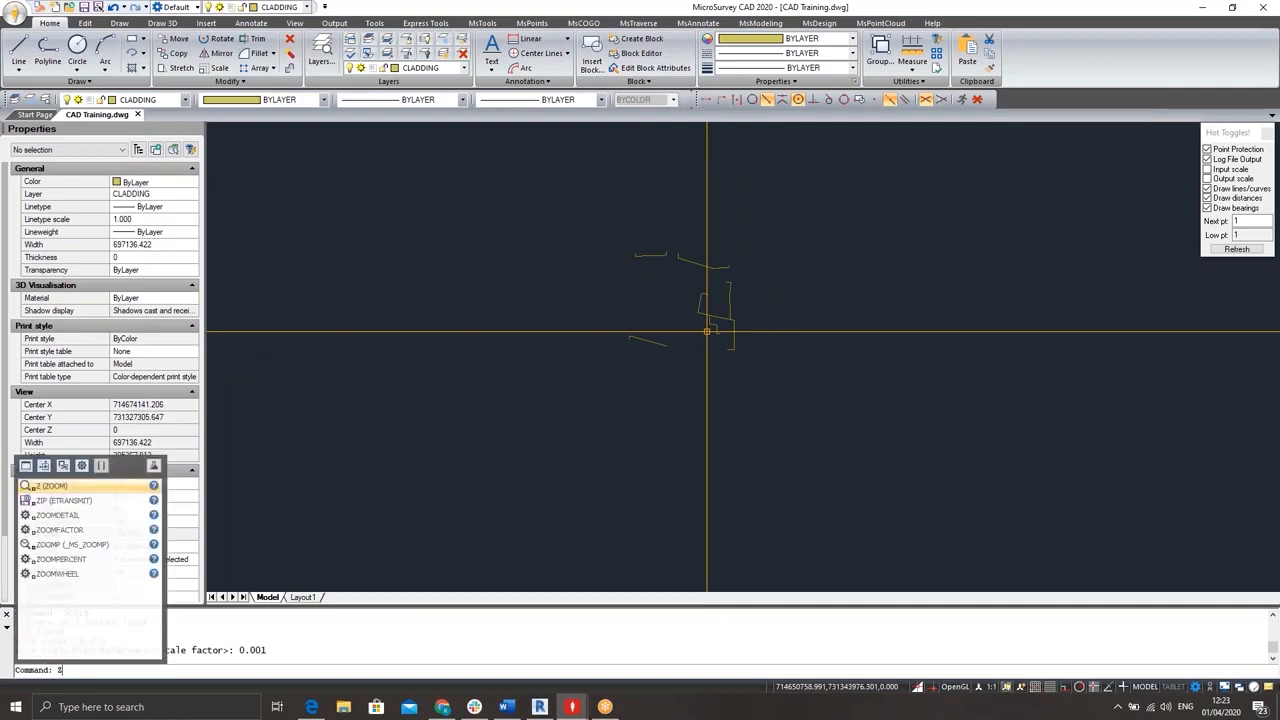
key("Return")
type("e")
key("Return")
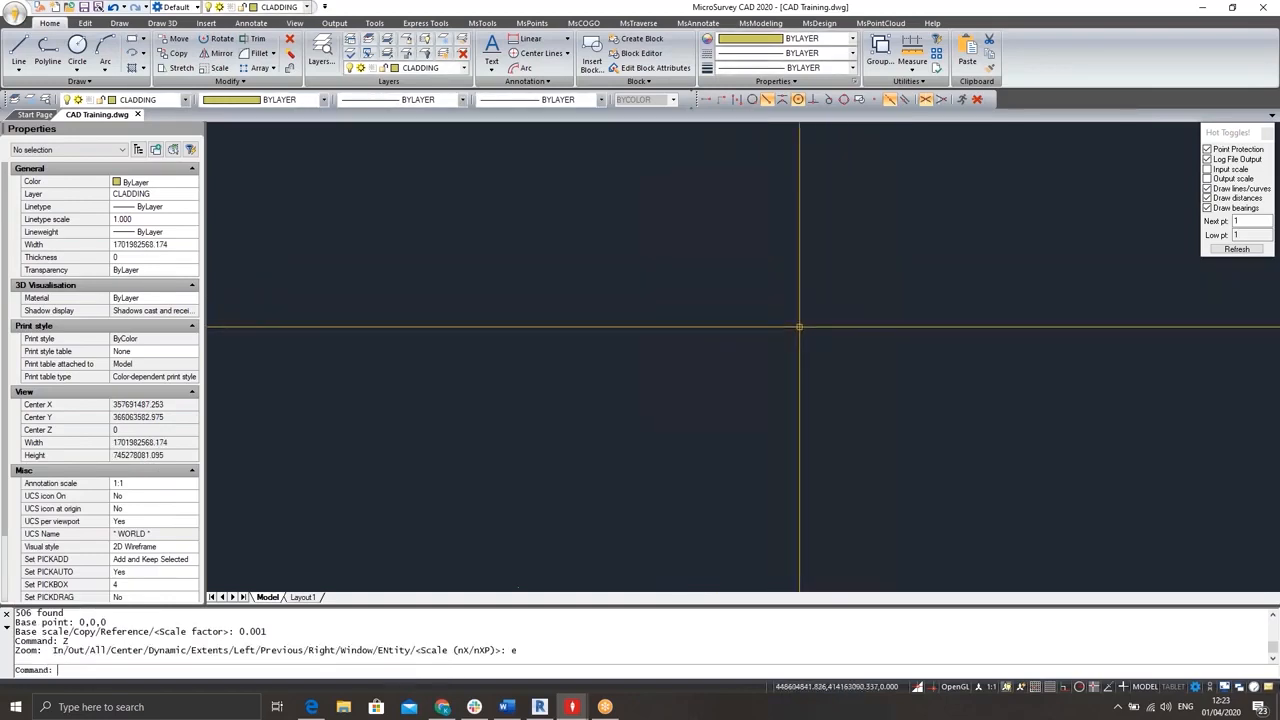
middle_click_drag(799, 327, 823, 257)
scroll(823, 258, "up", 1)
scroll(823, 258, "down", 2)
scroll(619, 428, "up", 3)
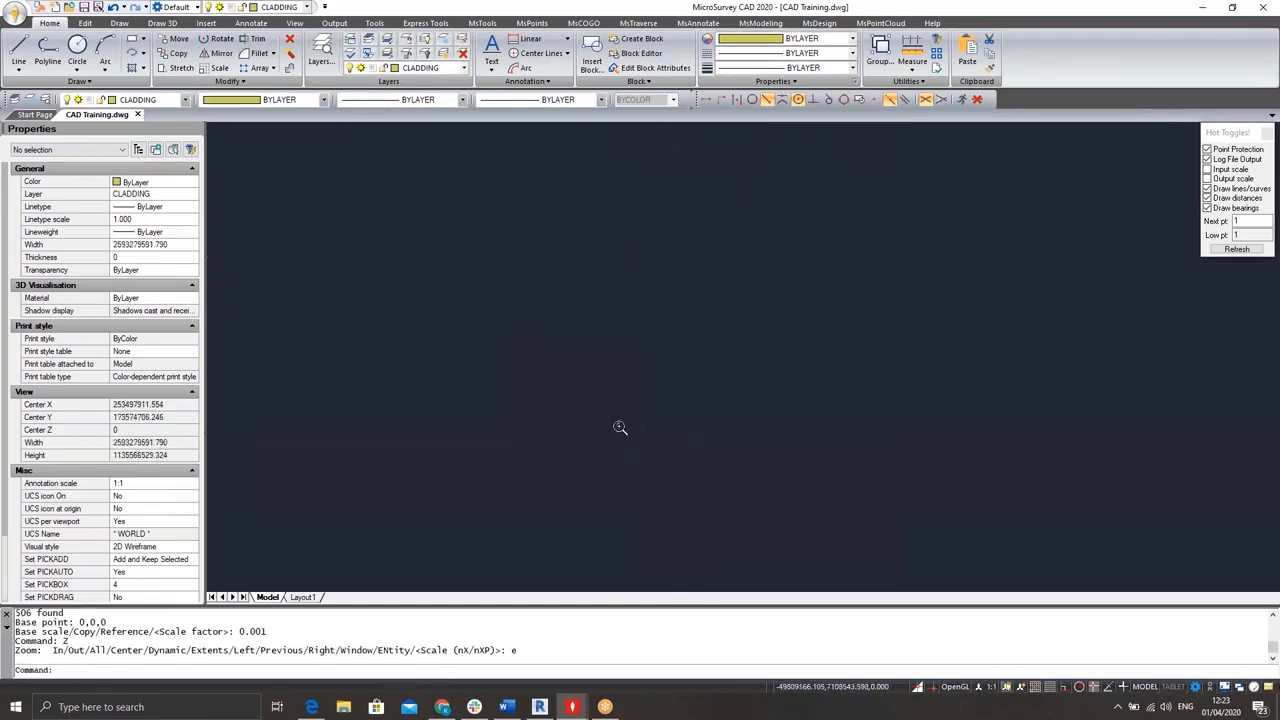
scroll(673, 437, "up", 9)
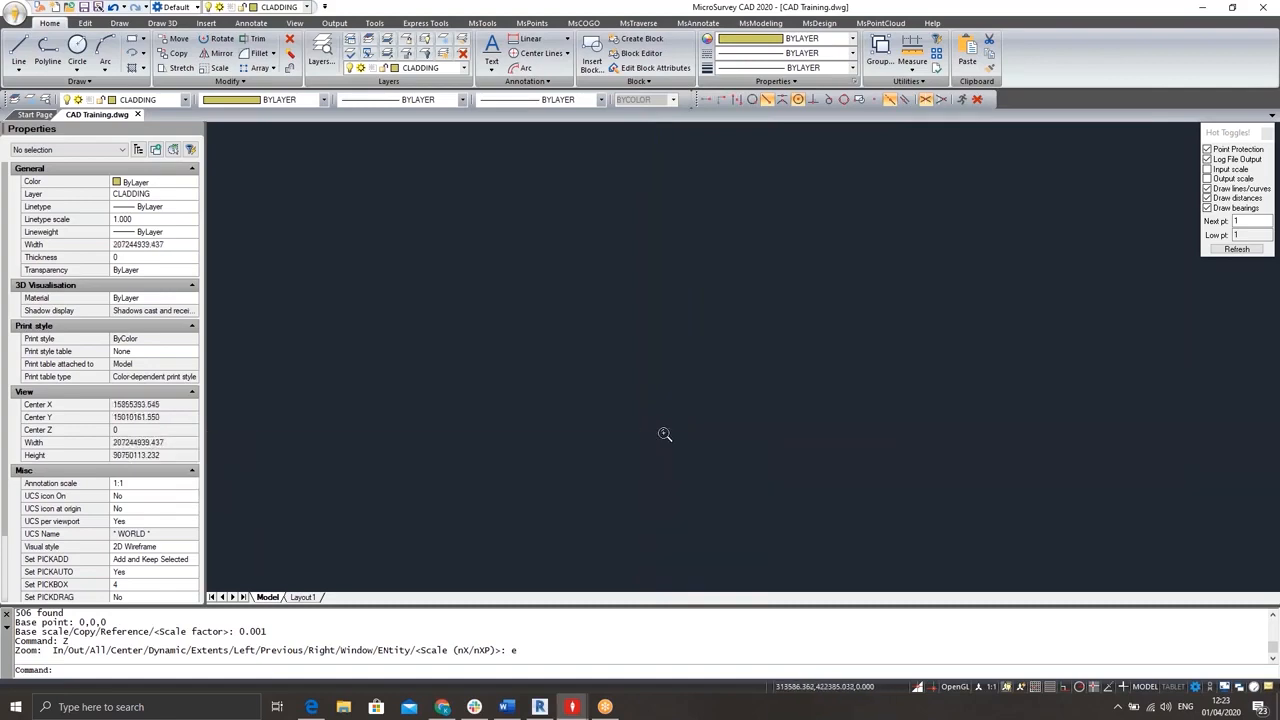
scroll(683, 405, "up", 10)
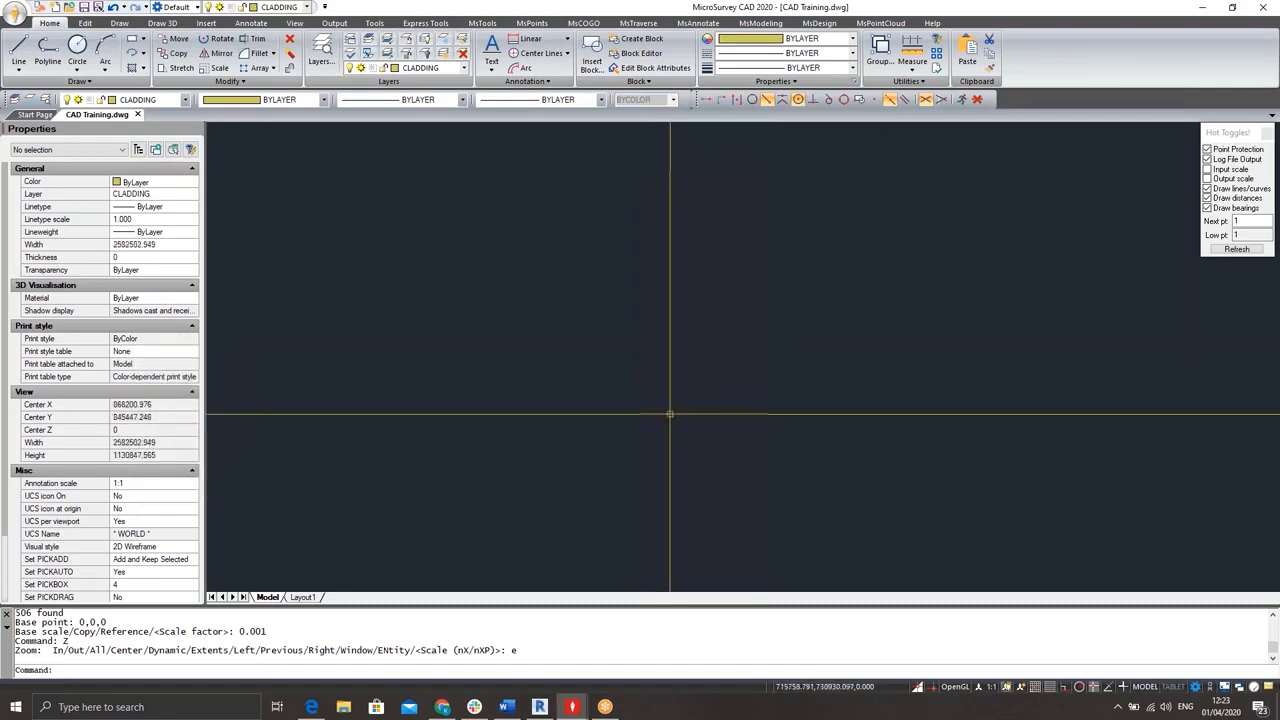
scroll(684, 403, "up", 10)
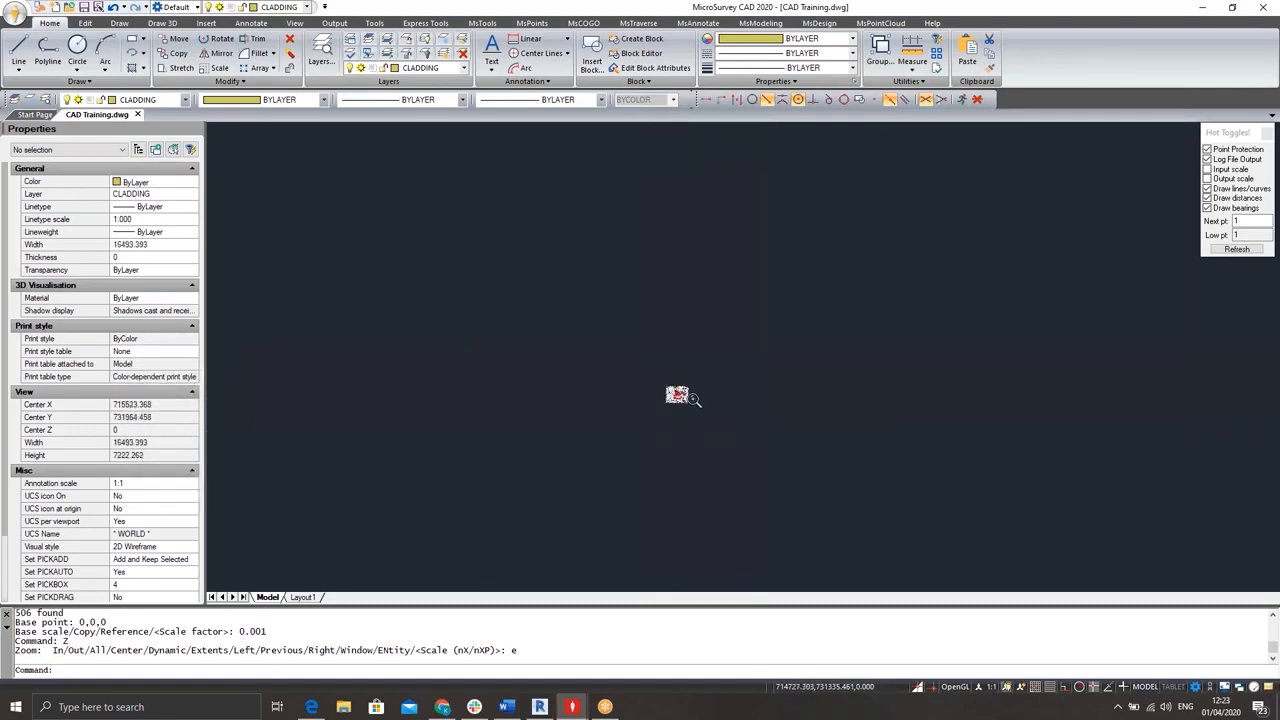
scroll(697, 348, "up", 5)
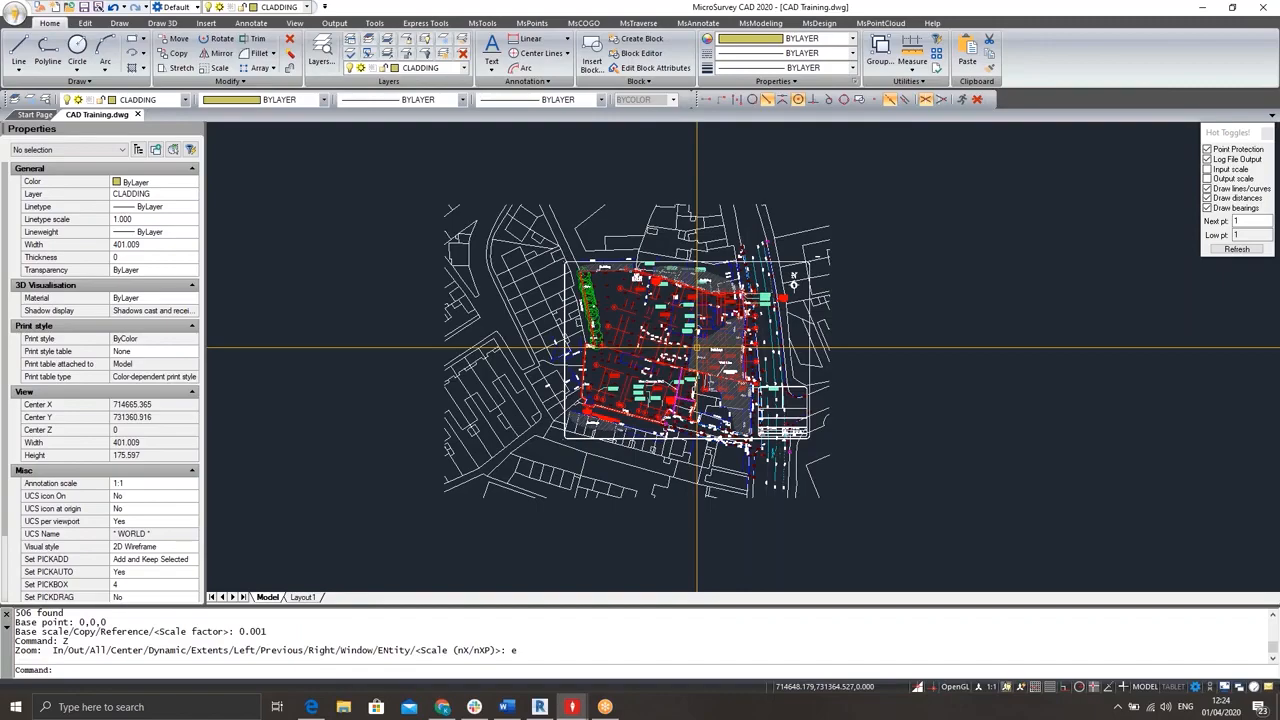
scroll(697, 349, "up", 6)
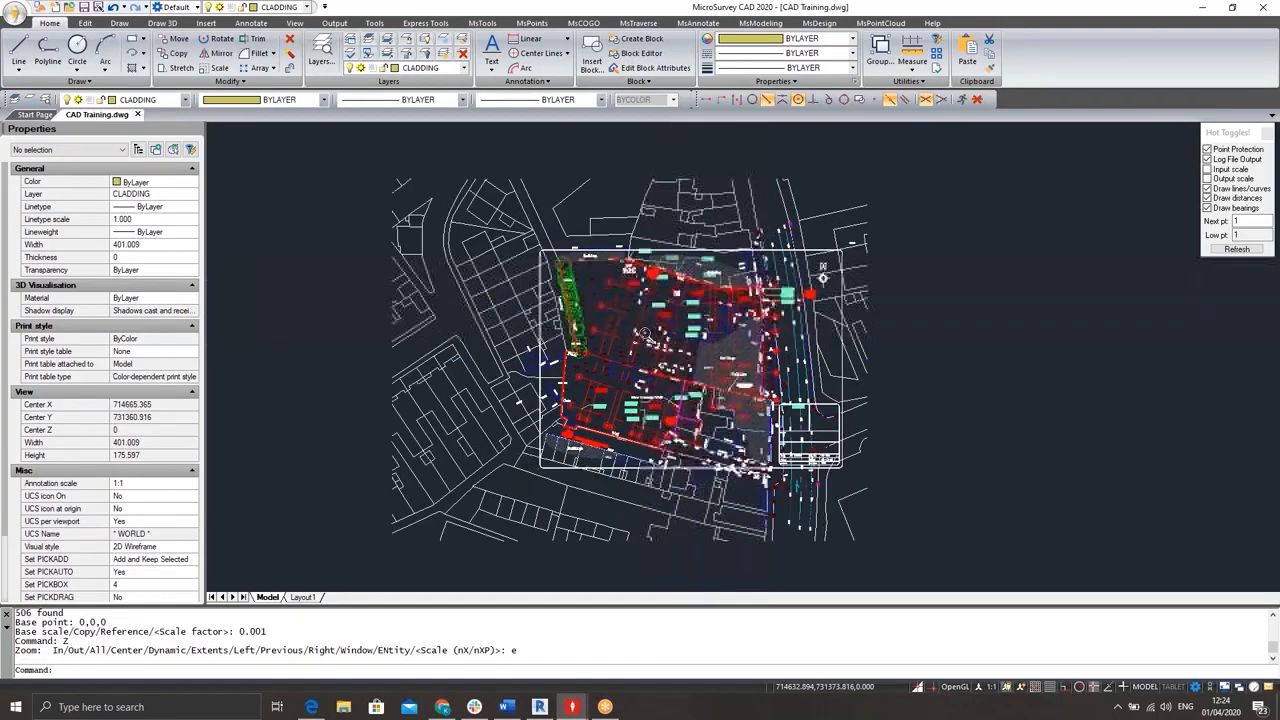
- Measure the distance from grid line 4 to grid line 3 in the scaled survey with the DIST command
scroll(576, 314, "up", 3)
type("dist")
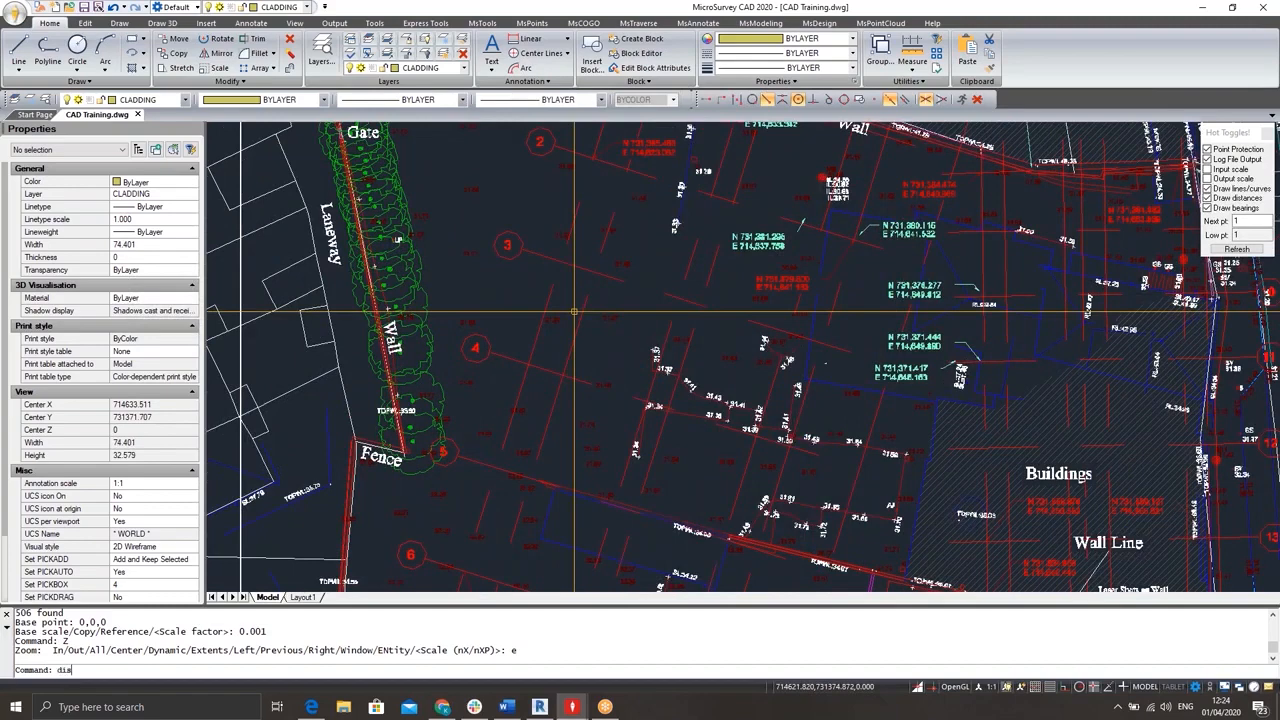
key("Return")
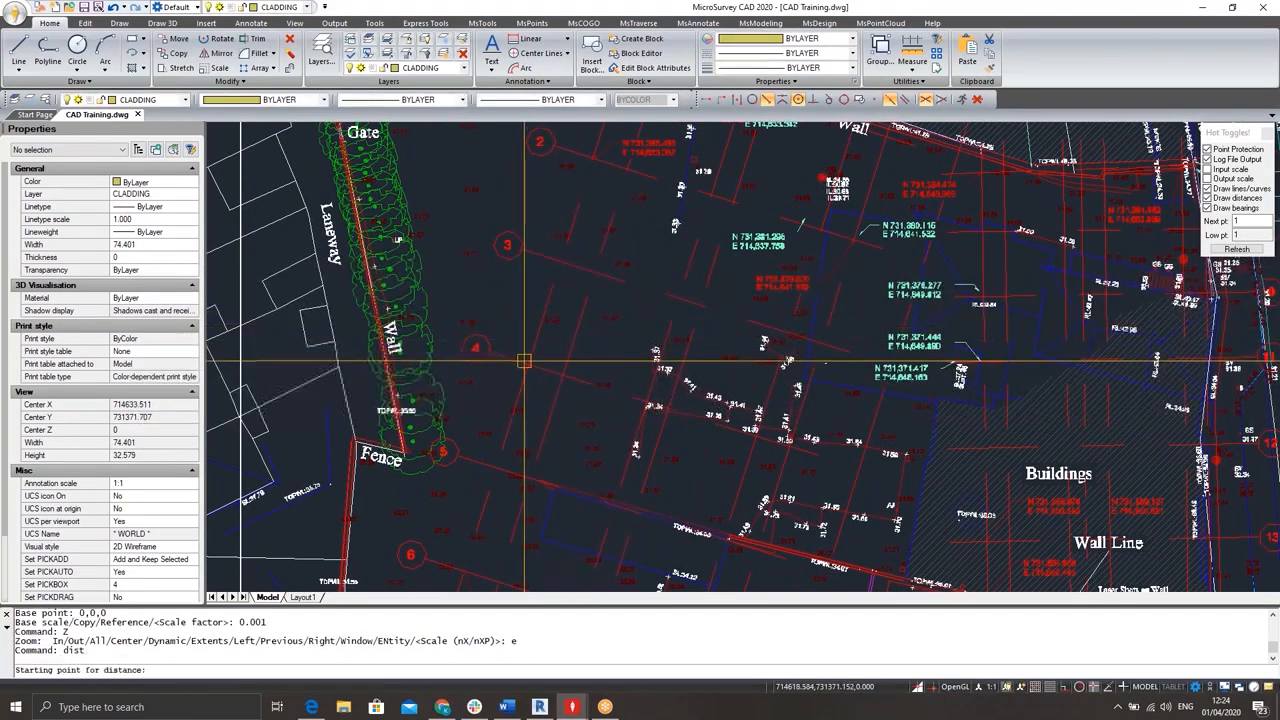
left_click(524, 277)
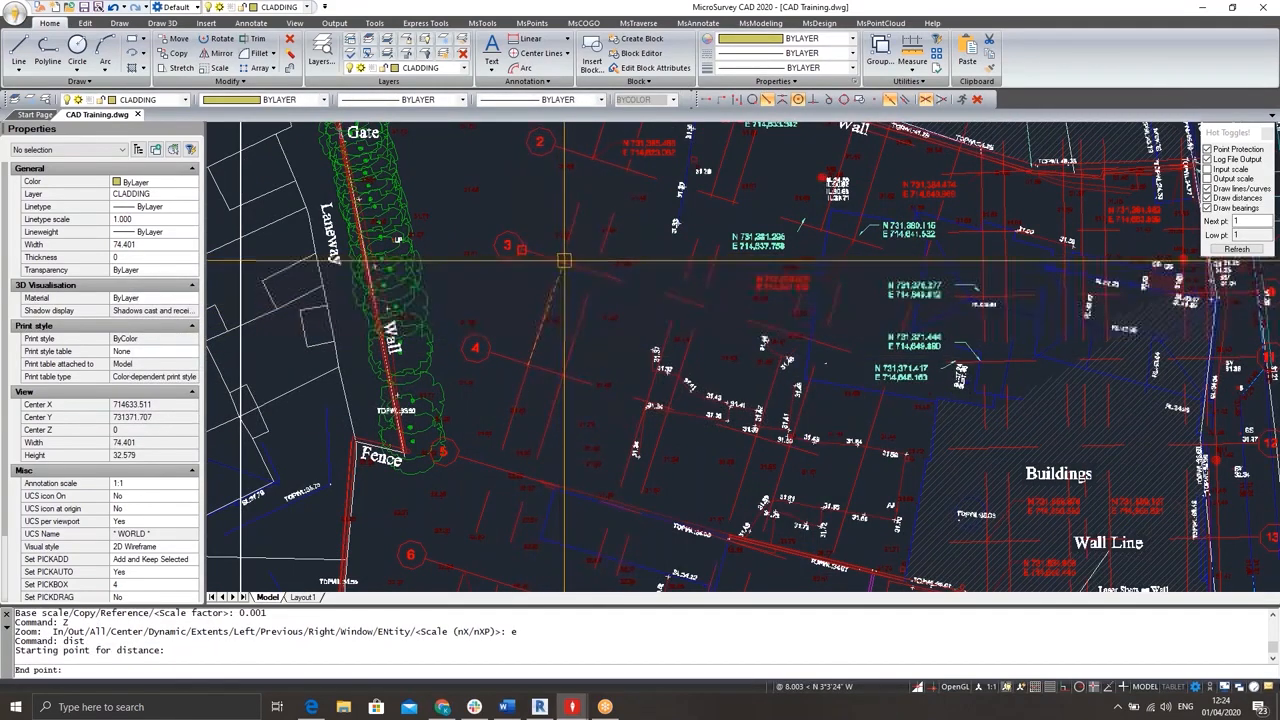
left_click(562, 261)
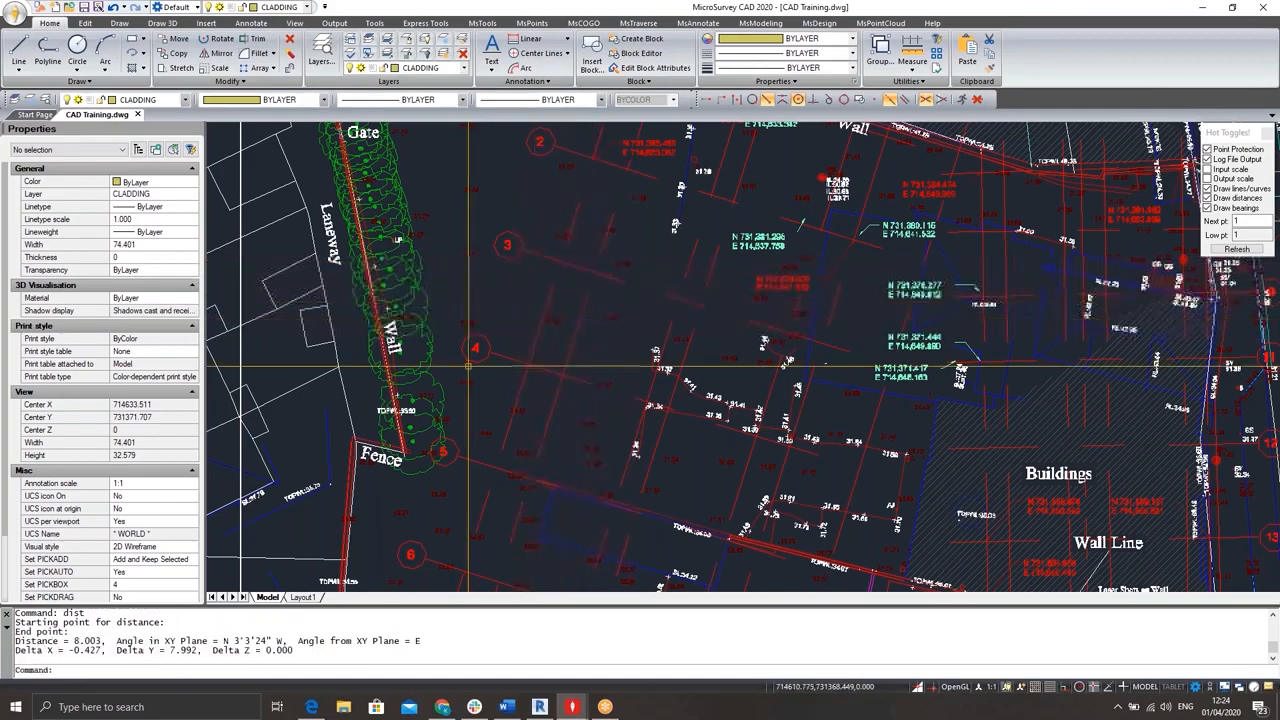
- Identify the coordinates of a point on grid line 4, inside the site near the laneway wall, with the ID command
scroll(646, 264, "down", 3)
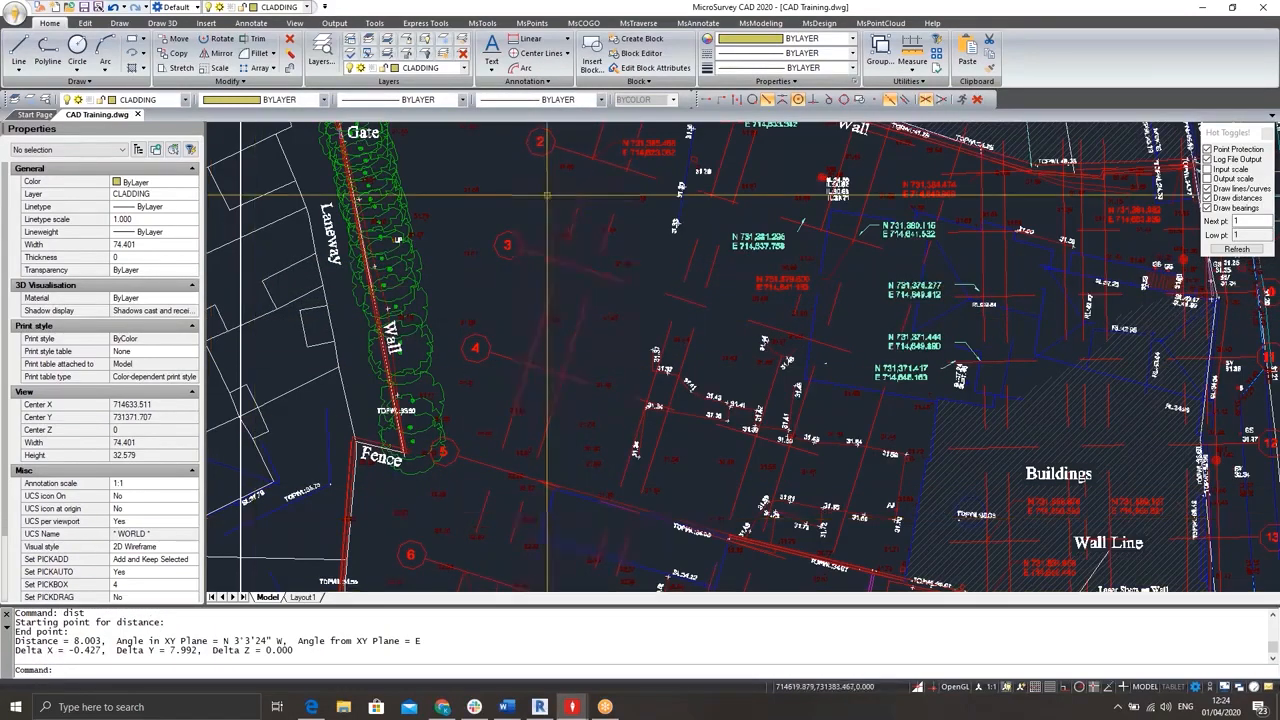
scroll(646, 264, "down", 2)
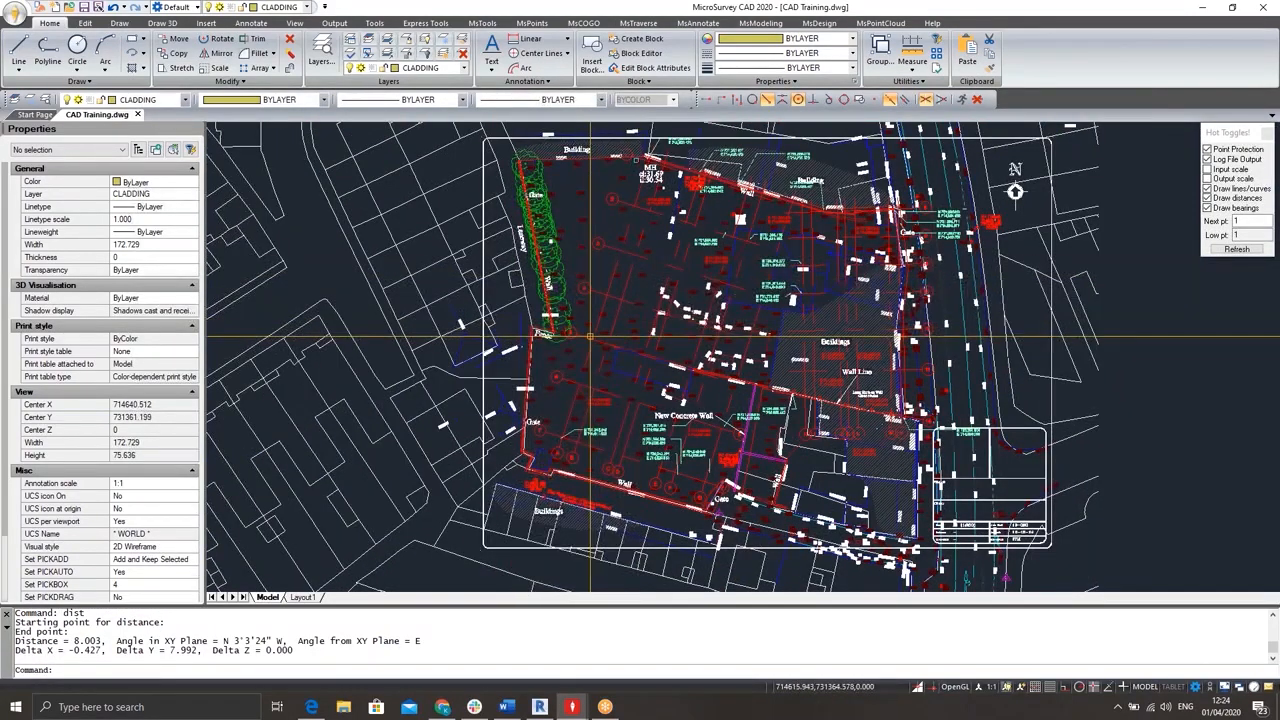
scroll(588, 337, "up", 3)
scroll(588, 337, "down", 3)
middle_click_drag(670, 317, 585, 293)
type("id")
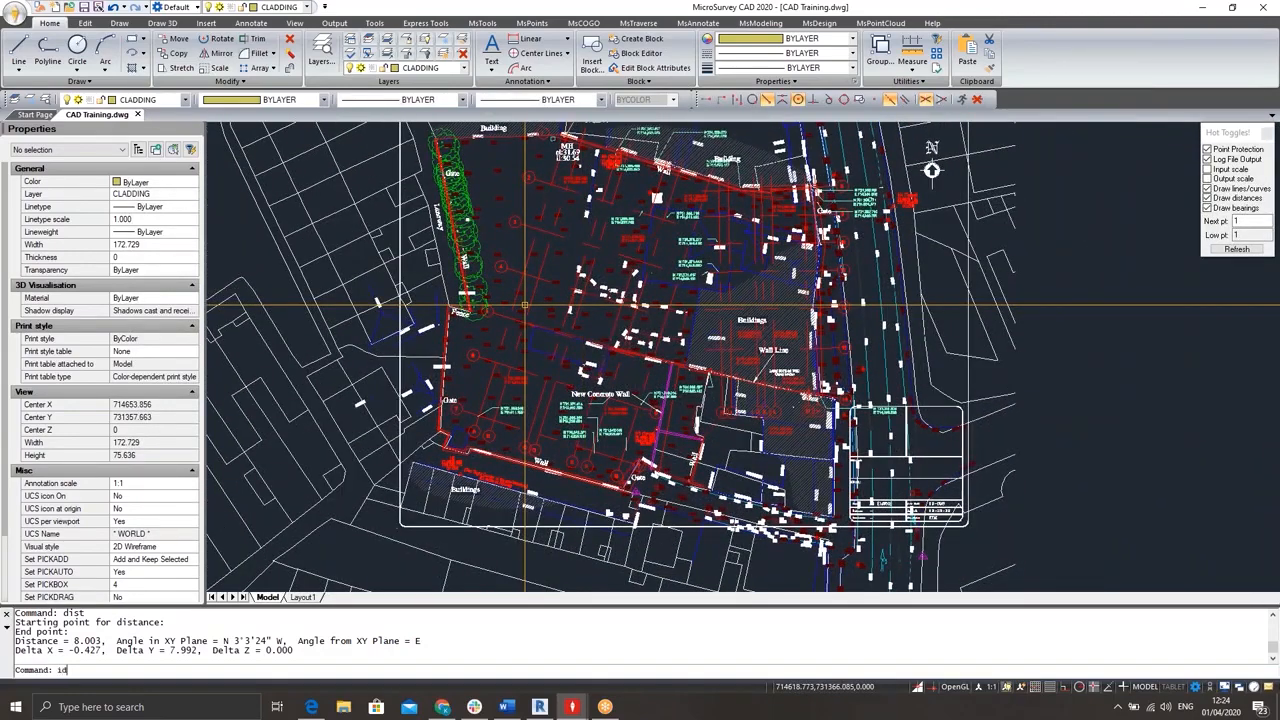
key("Return")
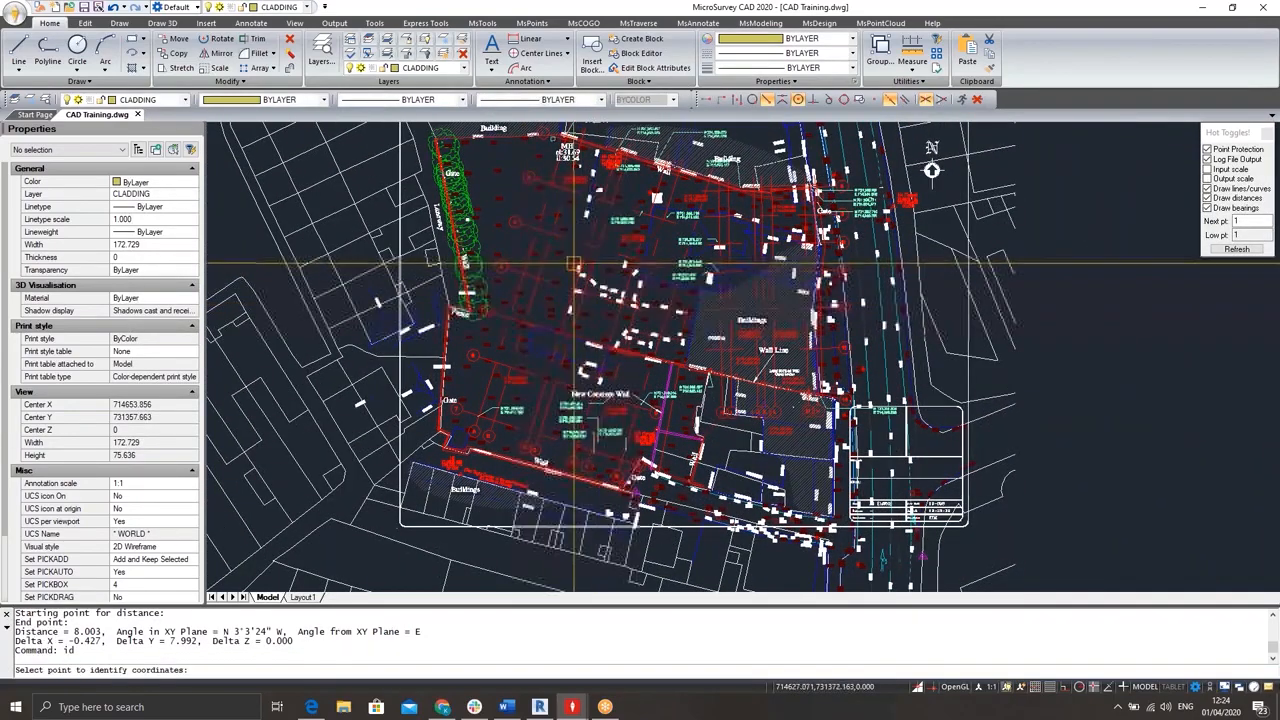
left_click(522, 269)
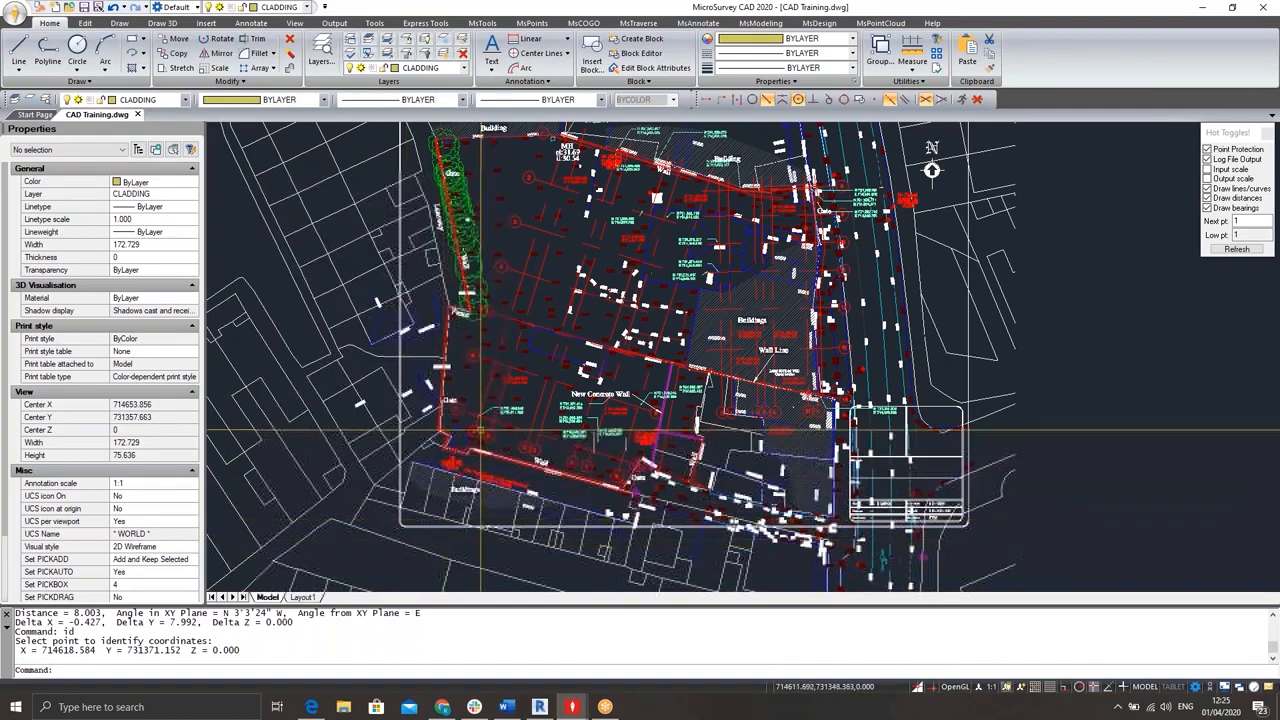
- Detach the missing external reference 20-028-EL from the drawing in the Xref Manager and close the manager
scroll(534, 358, "down", 3)
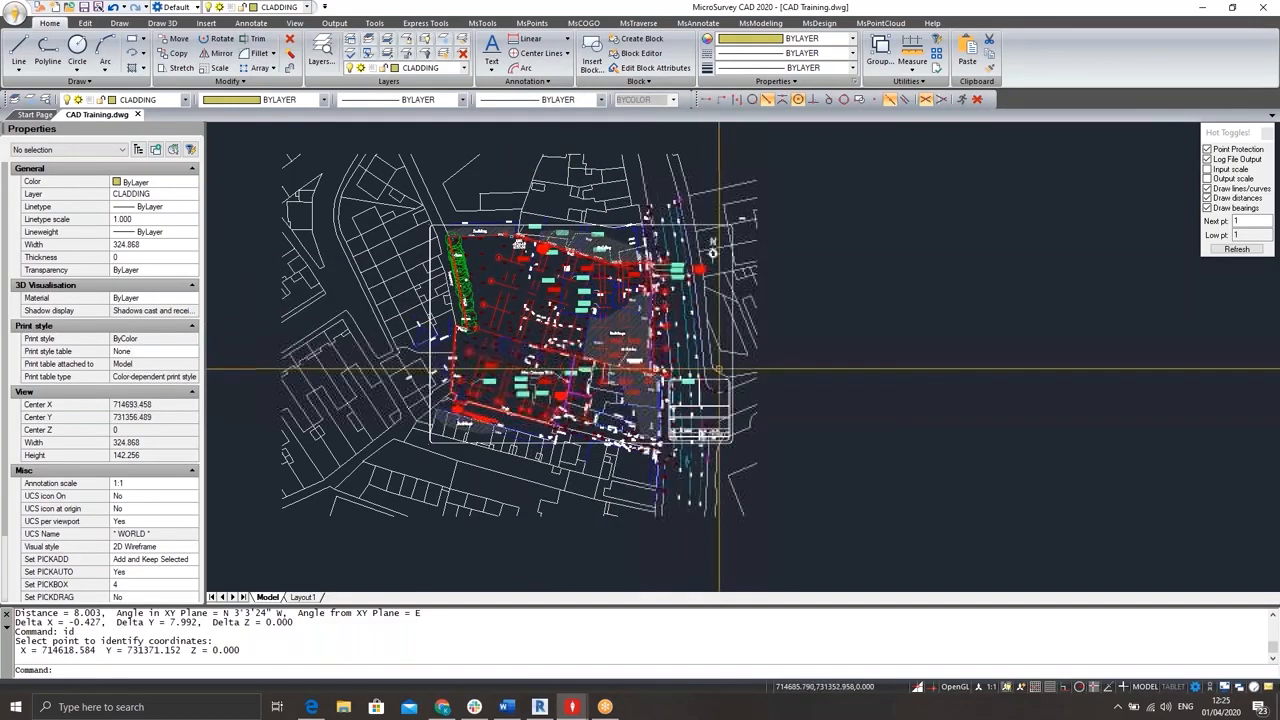
type("XREF")
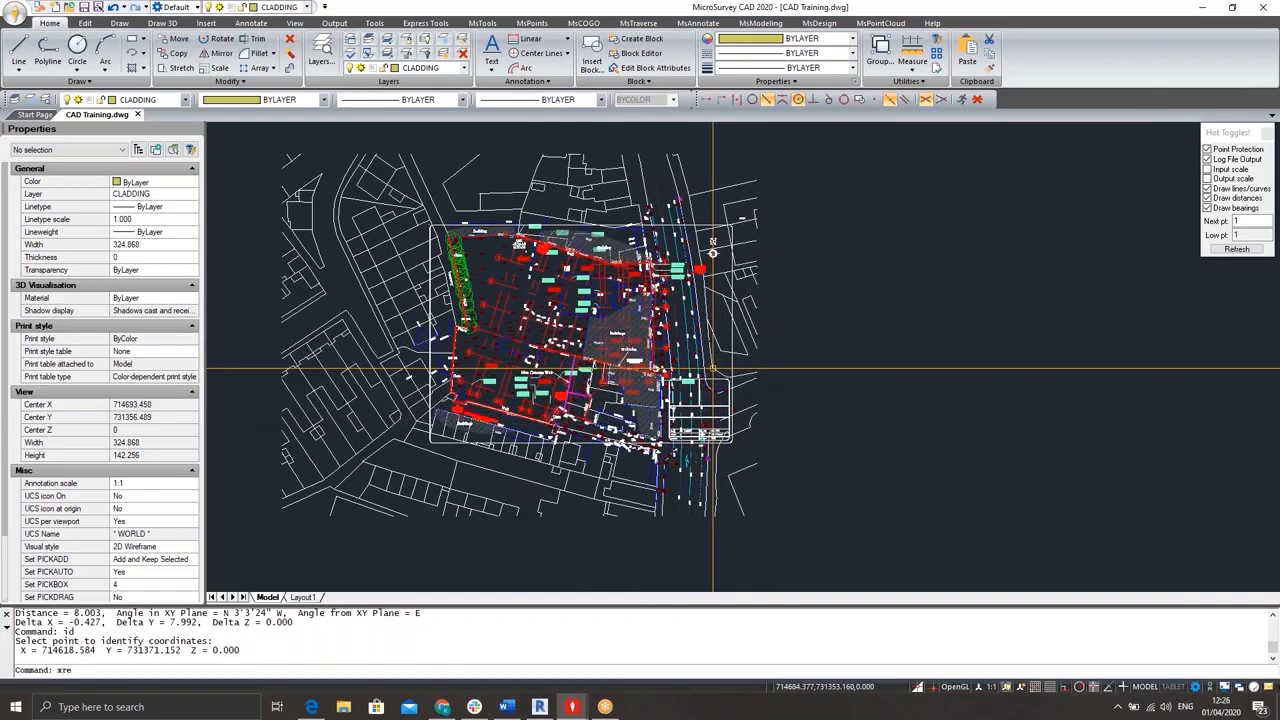
key("Return")
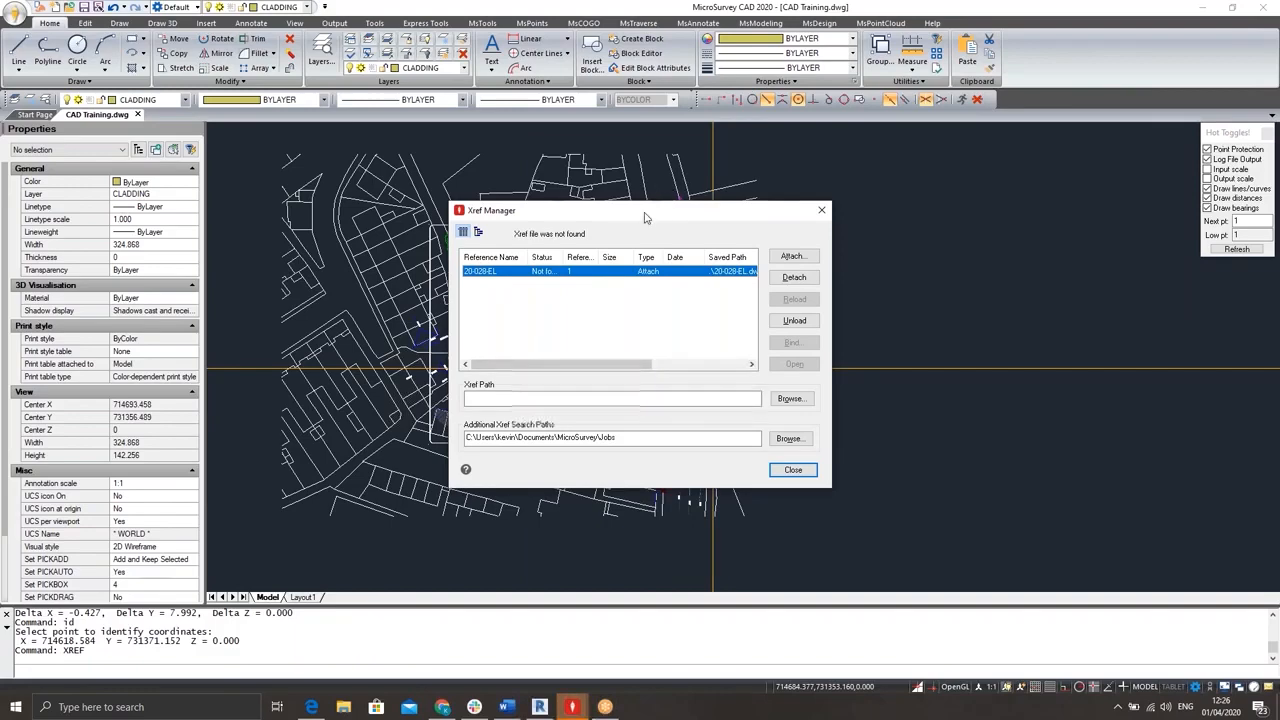
left_click_drag(646, 218, 397, 197)
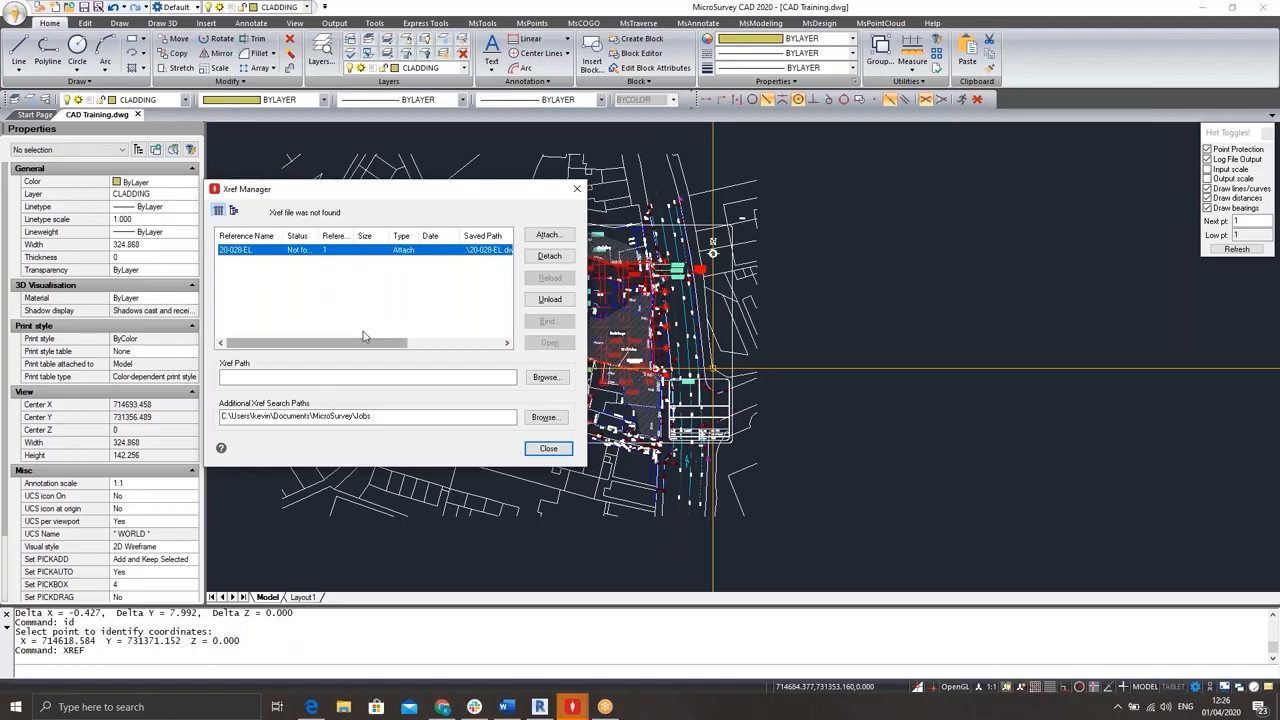
mouse_move(366, 343)
left_mouse_down()
mouse_move(470, 344)
mouse_move(346, 335)
left_mouse_up()
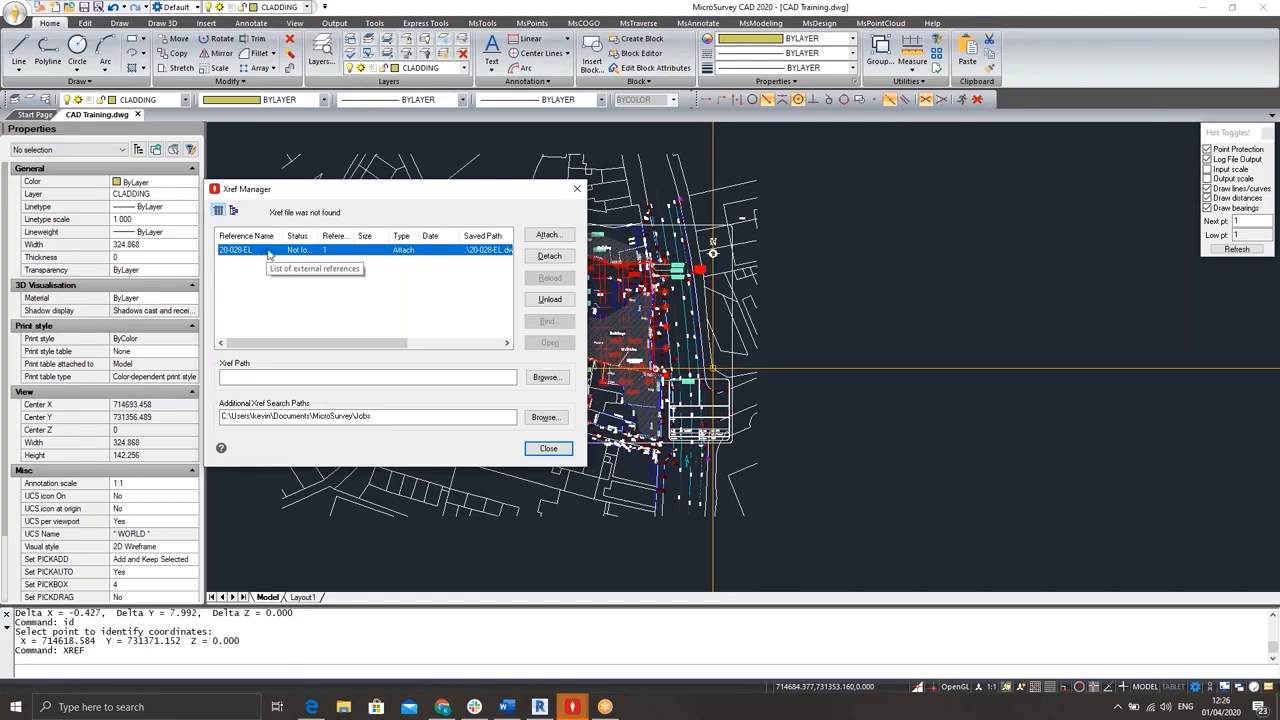
mouse_move(320, 234)
left_mouse_down()
mouse_move(368, 232)
mouse_move(344, 229)
left_mouse_up()
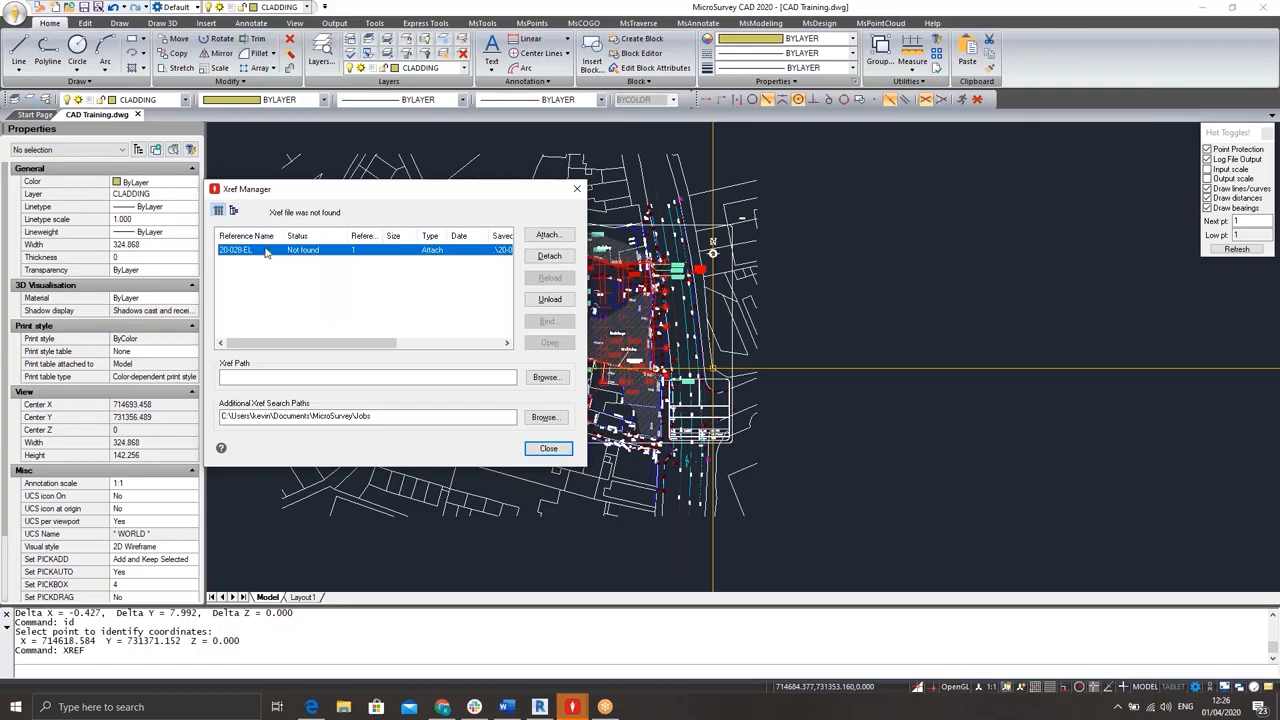
left_click(550, 256)
left_click(576, 188)
middle_click_drag(617, 339, 624, 335)
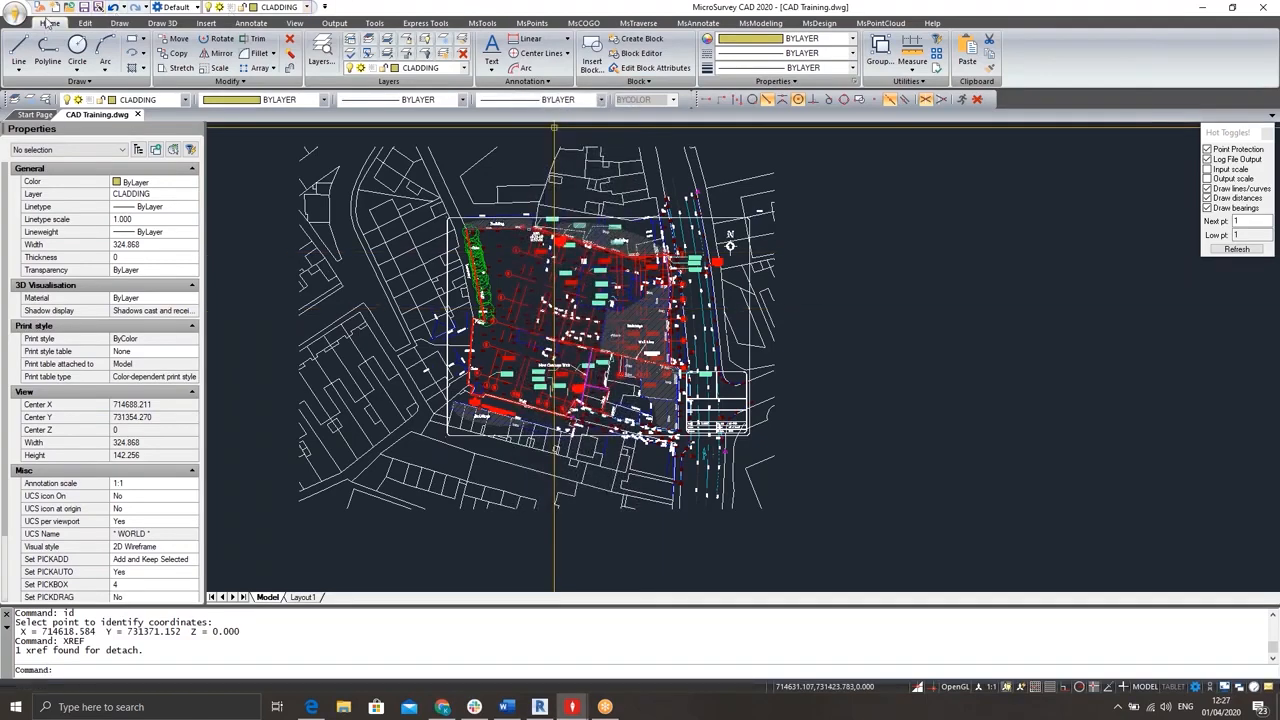
- Select all layers in the Layer Explorer and toggle their visibility off, keeping the current layer on, and back on
left_click(318, 52)
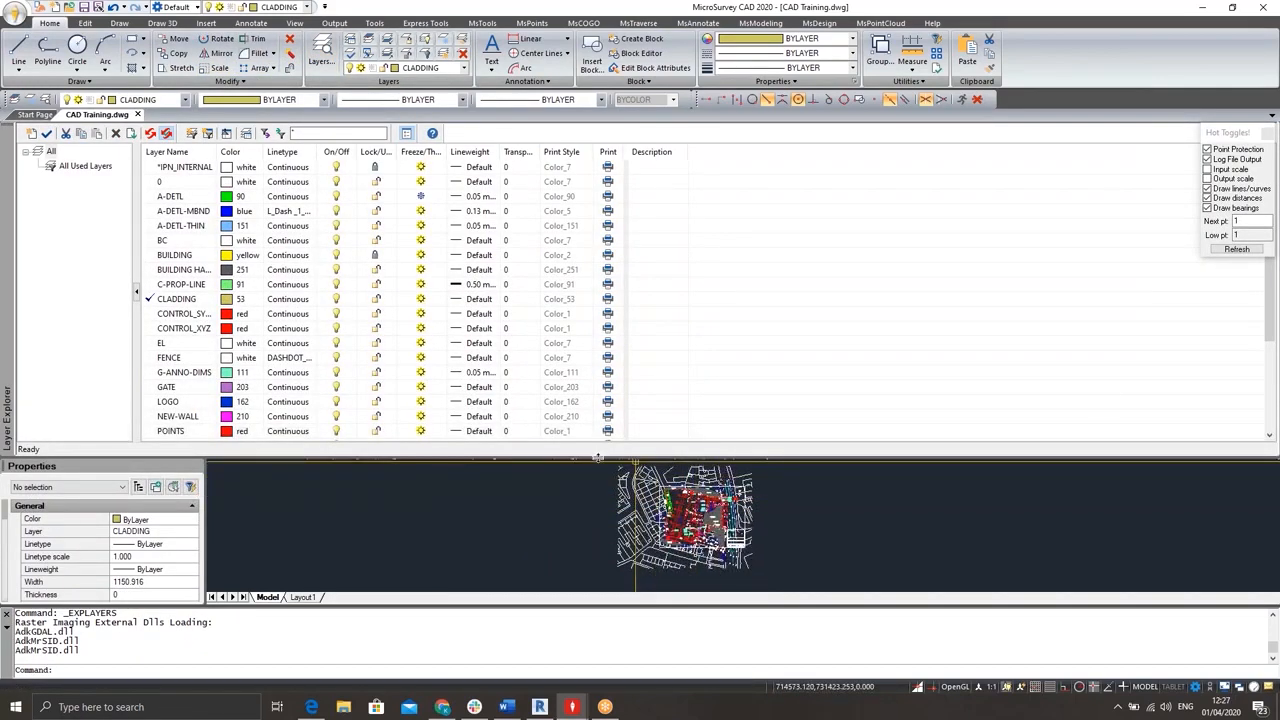
mouse_move(1271, 319)
left_mouse_down()
mouse_move(1271, 408)
mouse_move(1268, 306)
left_mouse_up()
right_click(286, 214)
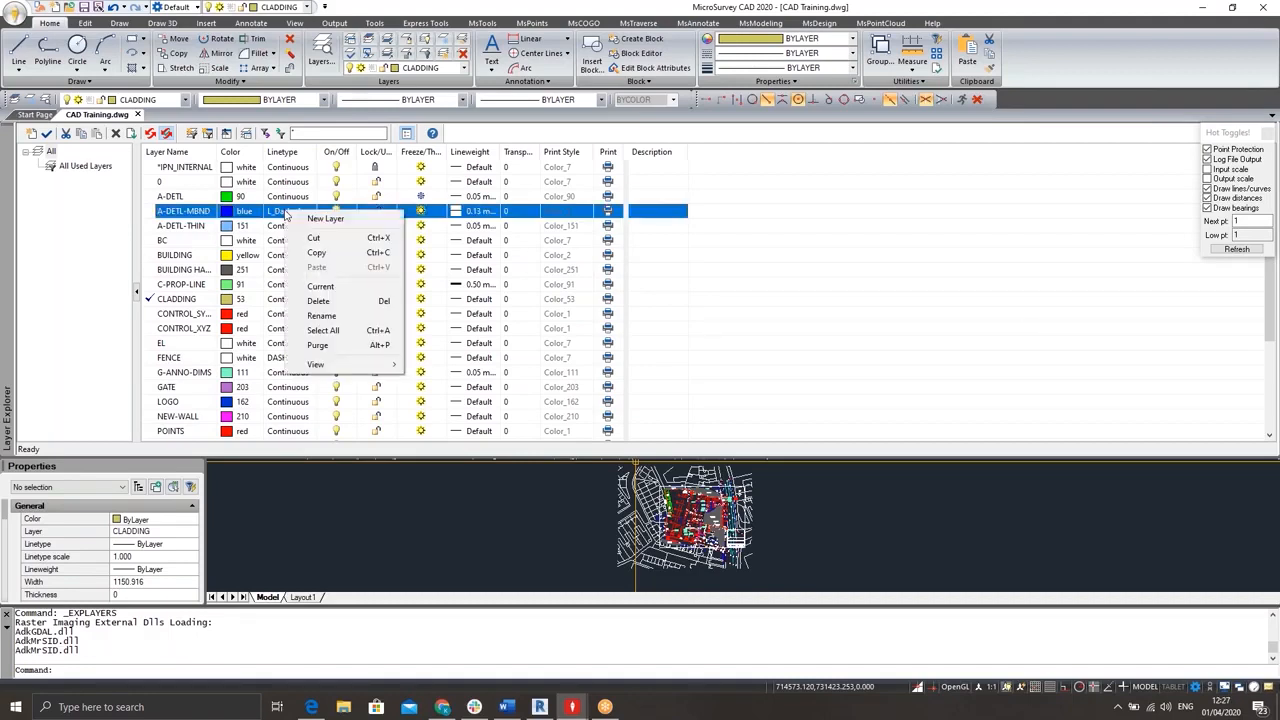
left_click(351, 334)
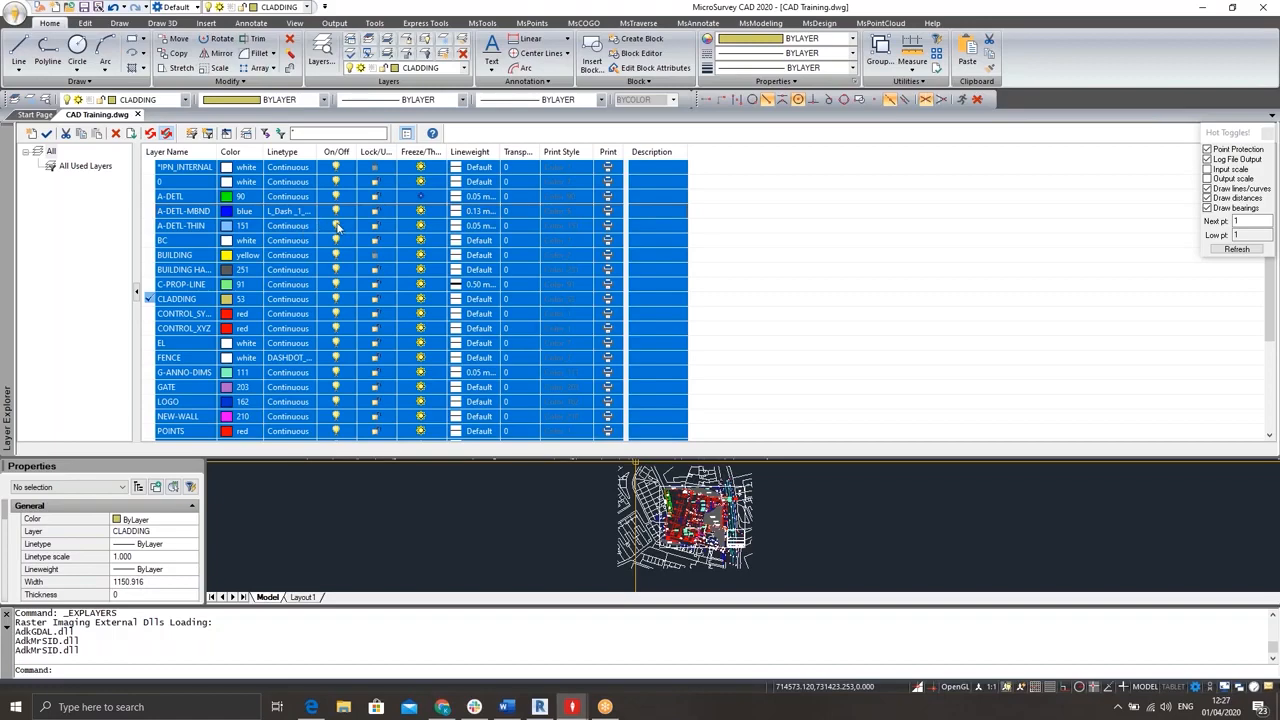
left_click(336, 226)
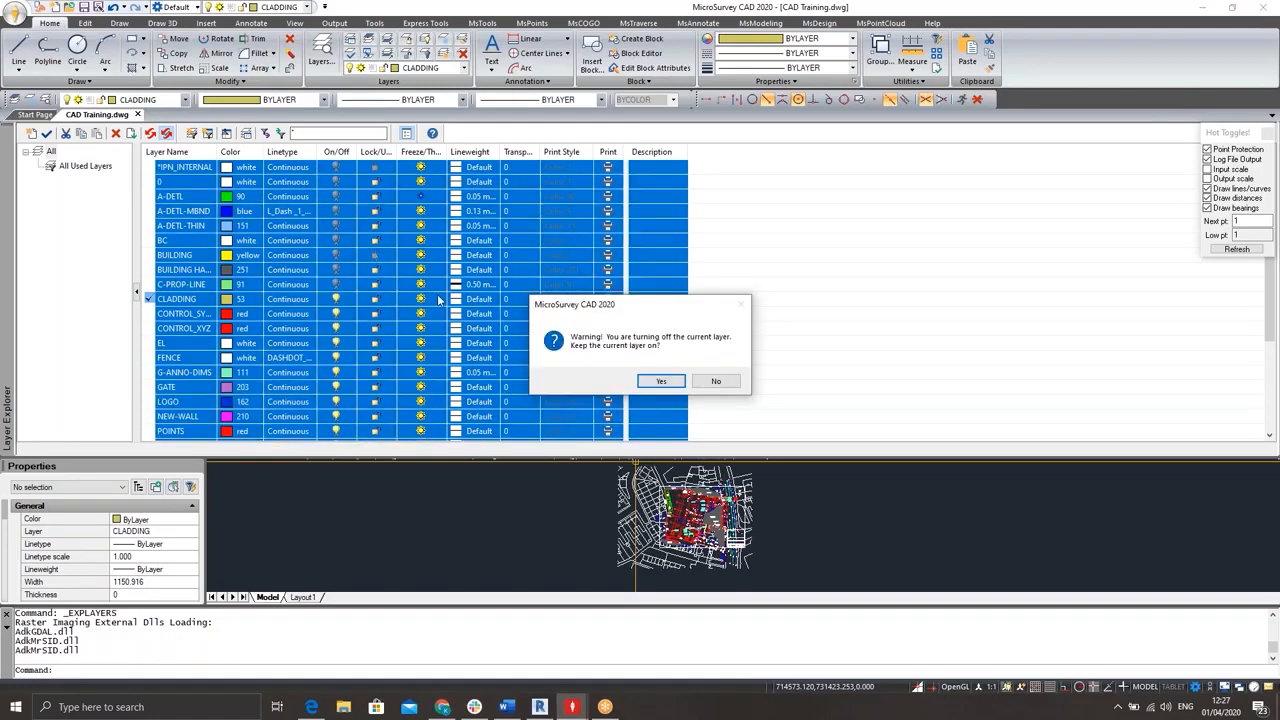
left_click(666, 383)
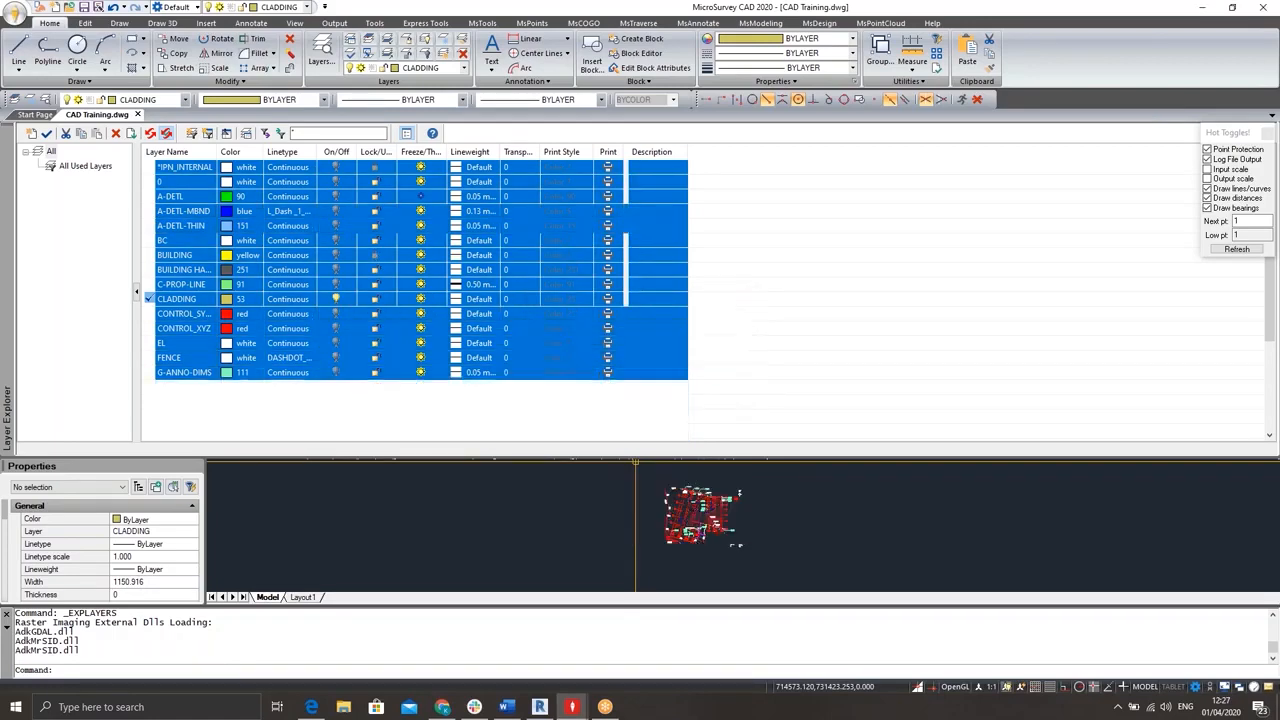
left_click(336, 270)
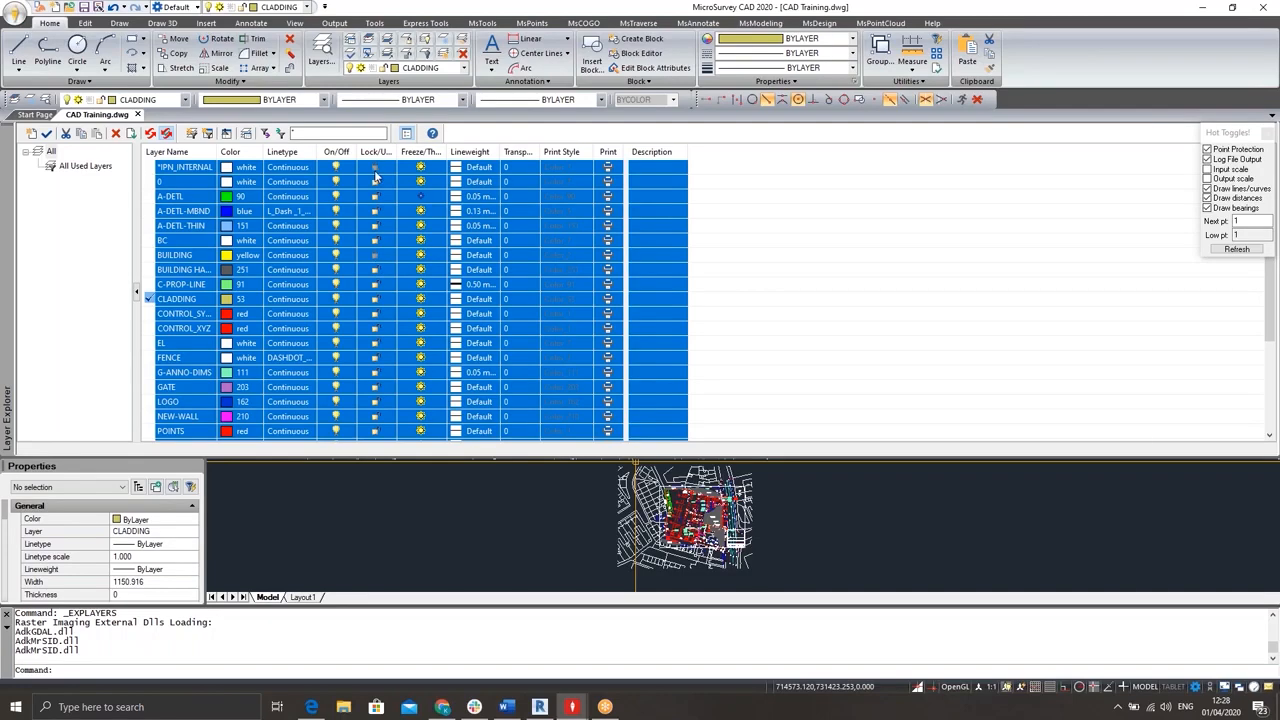
- Toggle the lock and freeze states of all selected layers so that every layer is unlocked and thawed
left_click(377, 269)
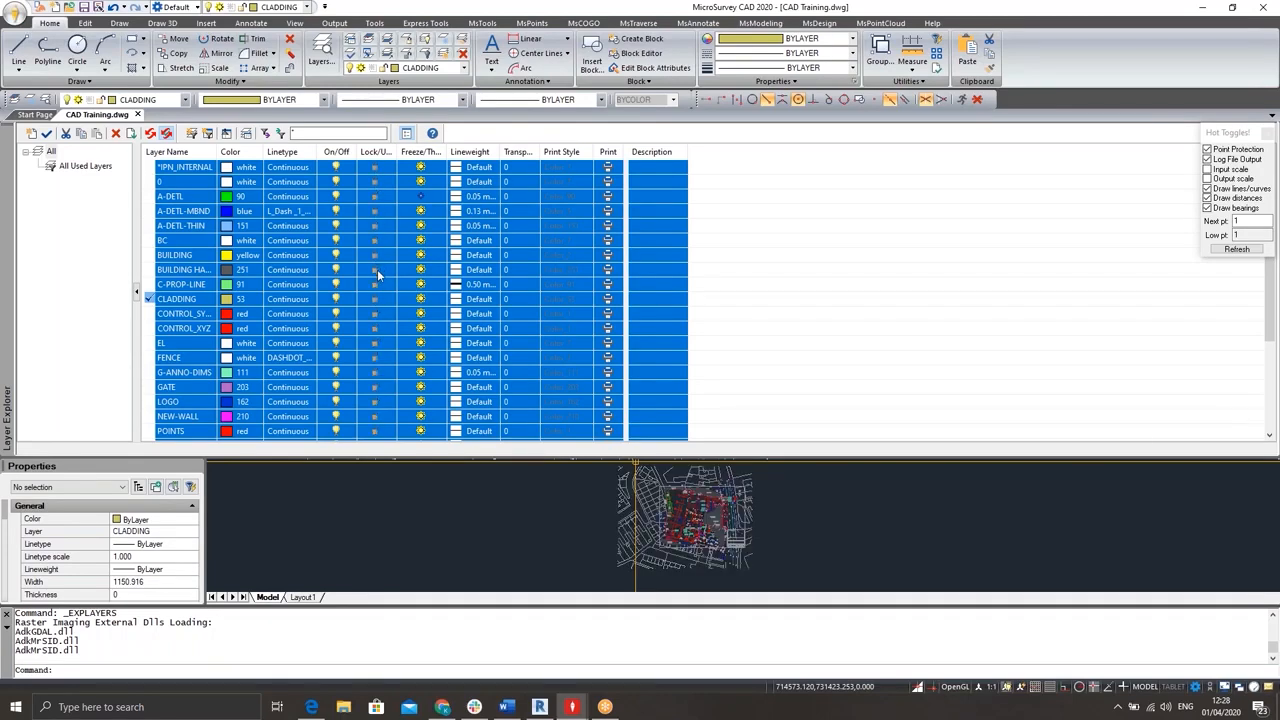
left_click(377, 269)
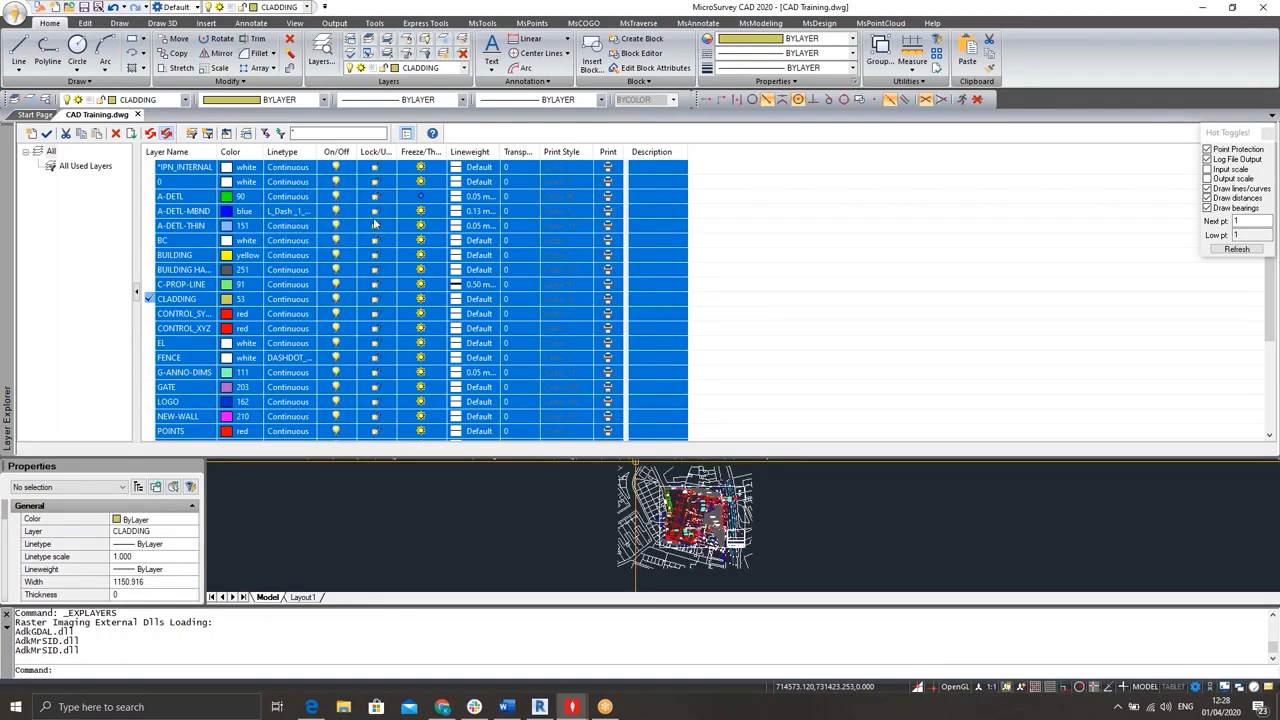
left_click(422, 240)
left_click(717, 377)
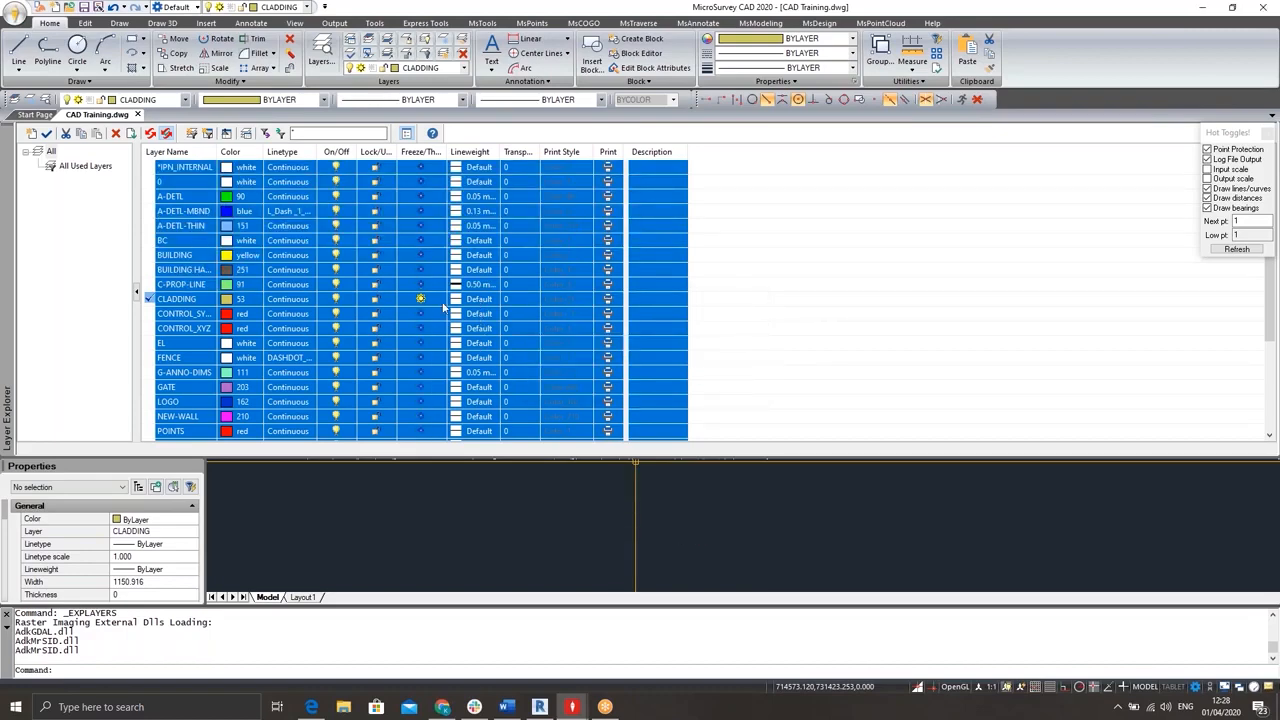
left_click(420, 270)
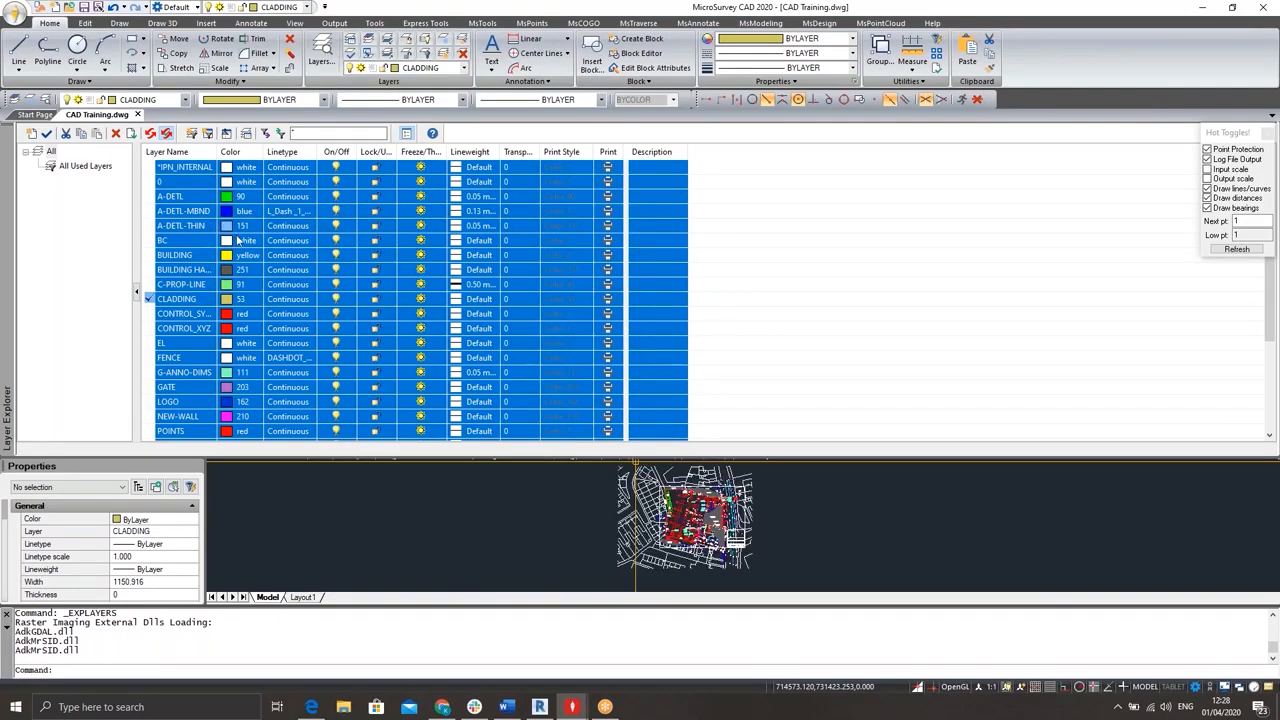
- Set the linetype of all selected layers to Continuous and close the Layer Explorer
left_click(285, 242)
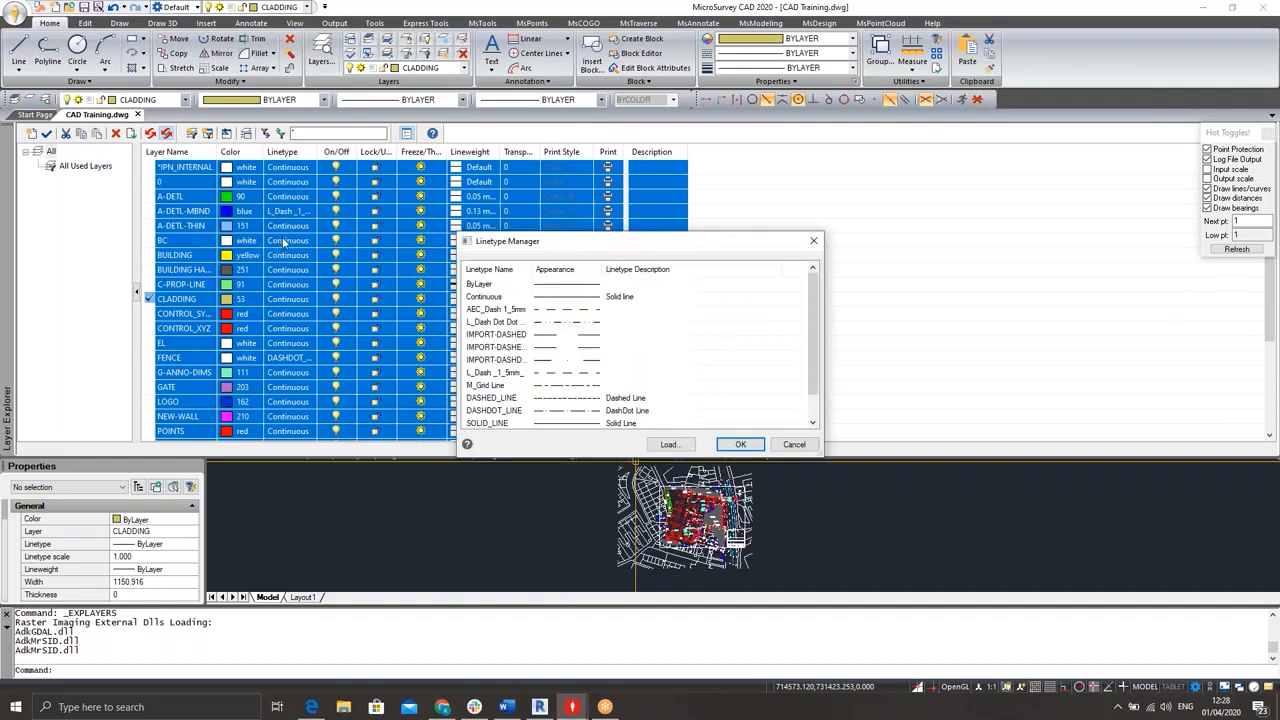
left_click(483, 298)
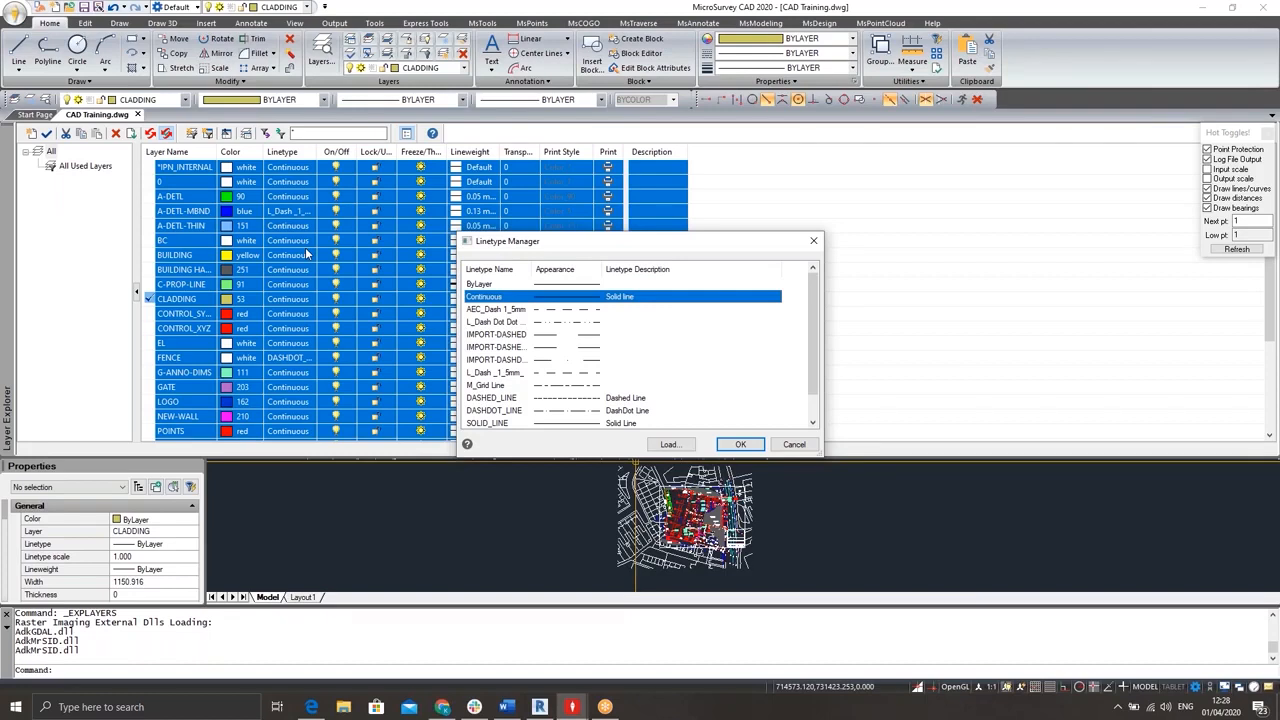
left_click(752, 446)
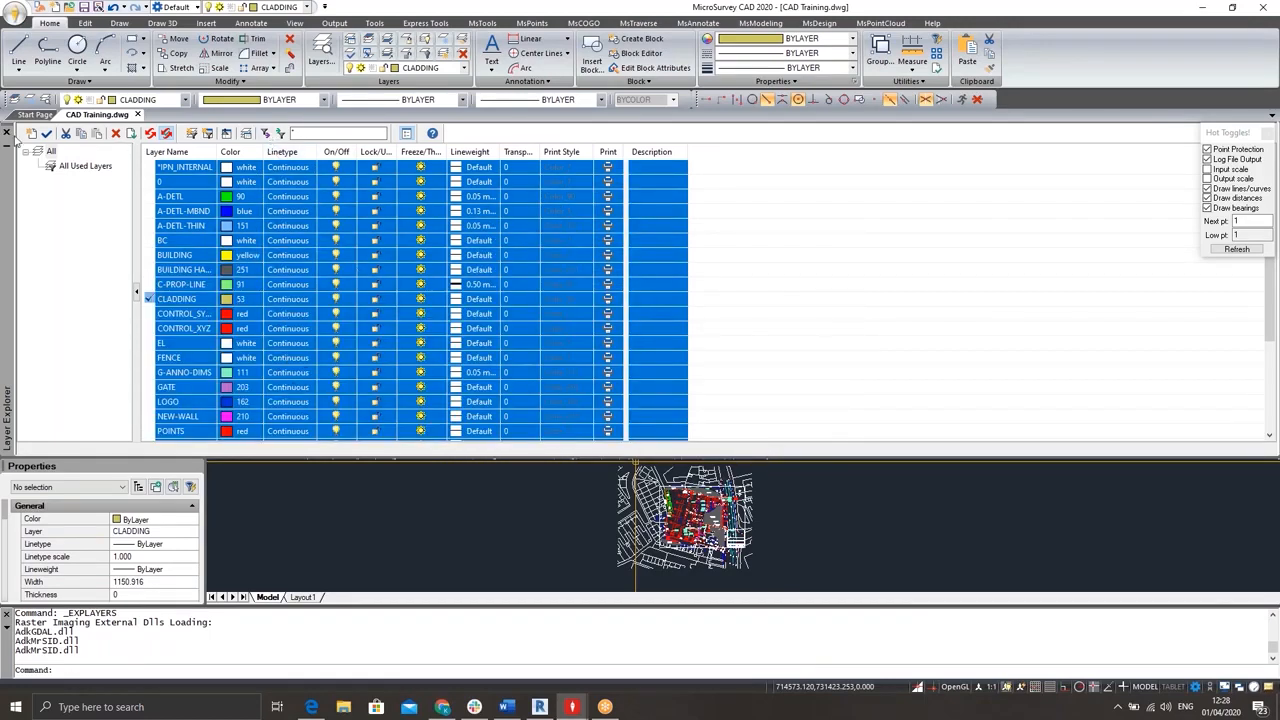
left_click(7, 131)
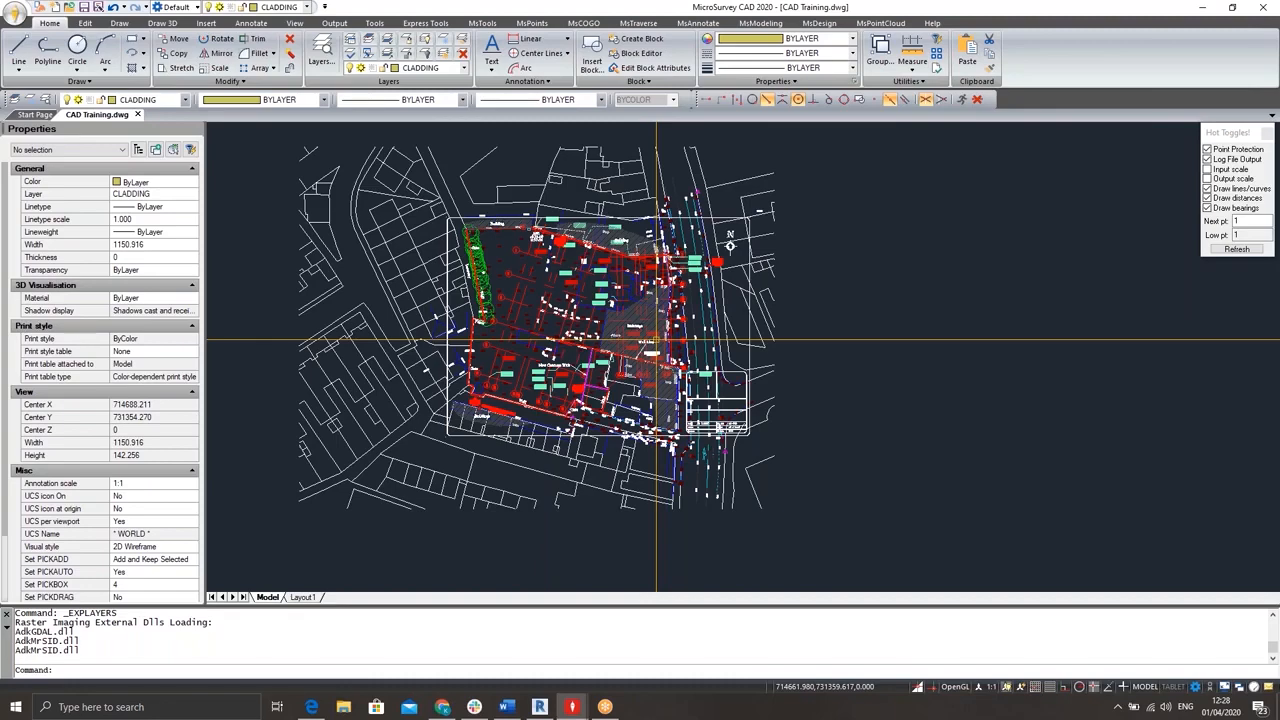
- Select the block reference containing the surrounding site linework to examine its properties, and clear the selection
left_click(413, 372)
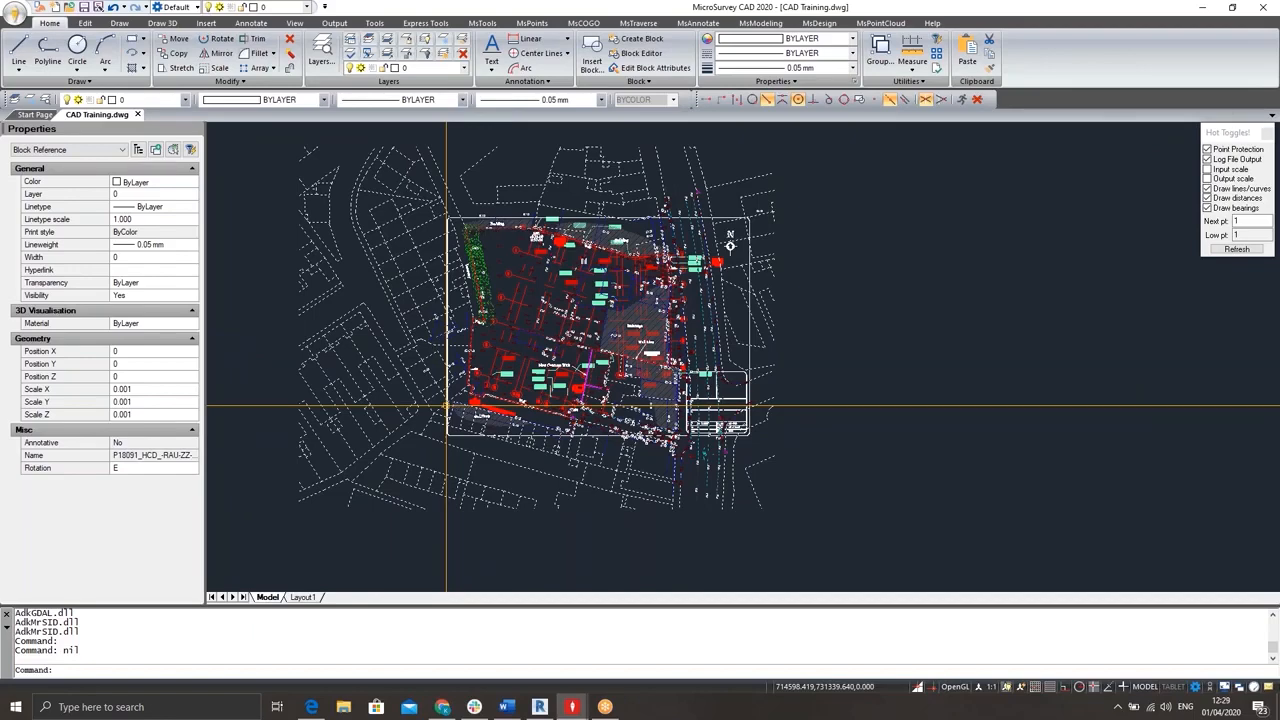
key("Escape")
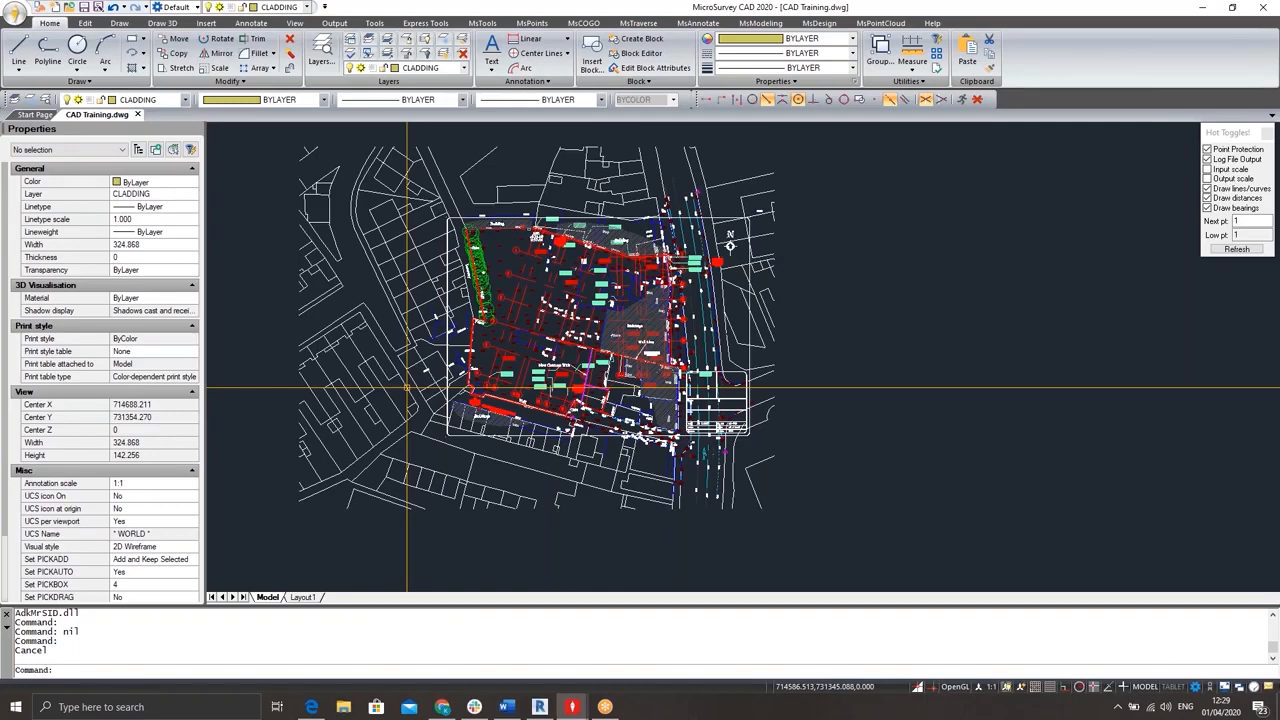
middle_click_drag(480, 316, 514, 331)
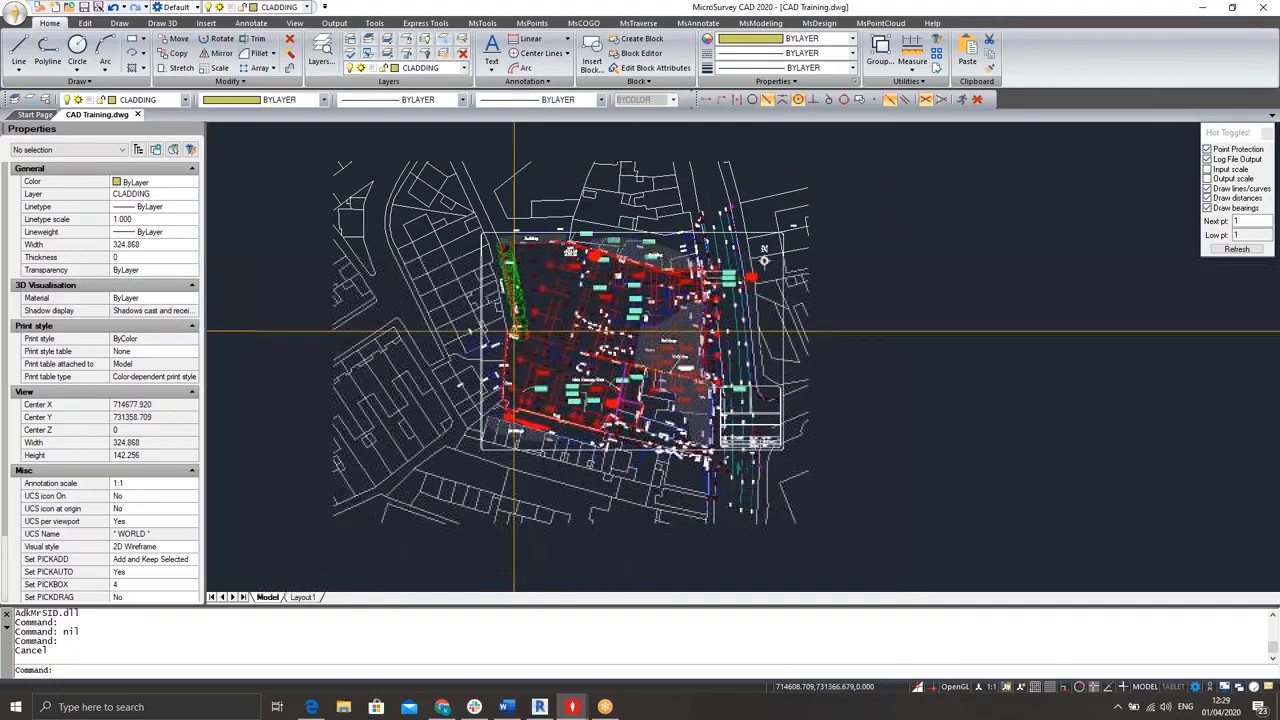
- Explode all entities in the drawing, selecting the whole survey and surrounding site linework with one crossing window
type("exp")
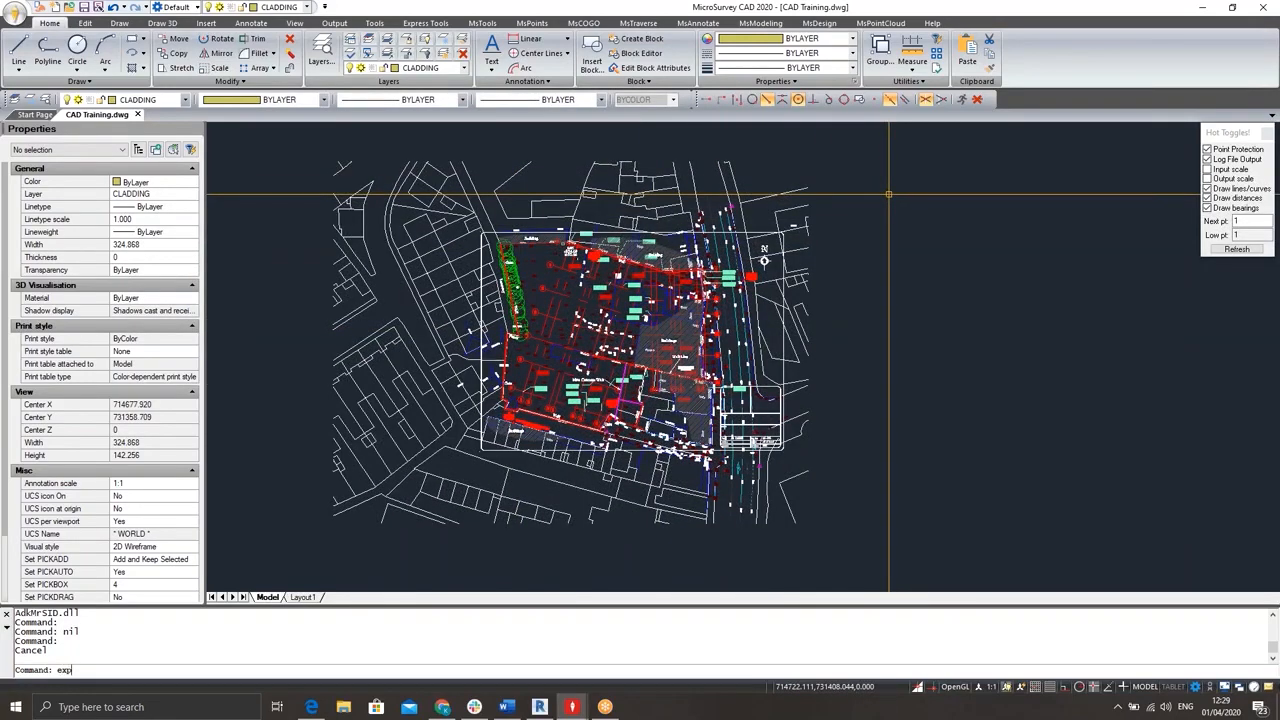
type("lo")
key("Return")
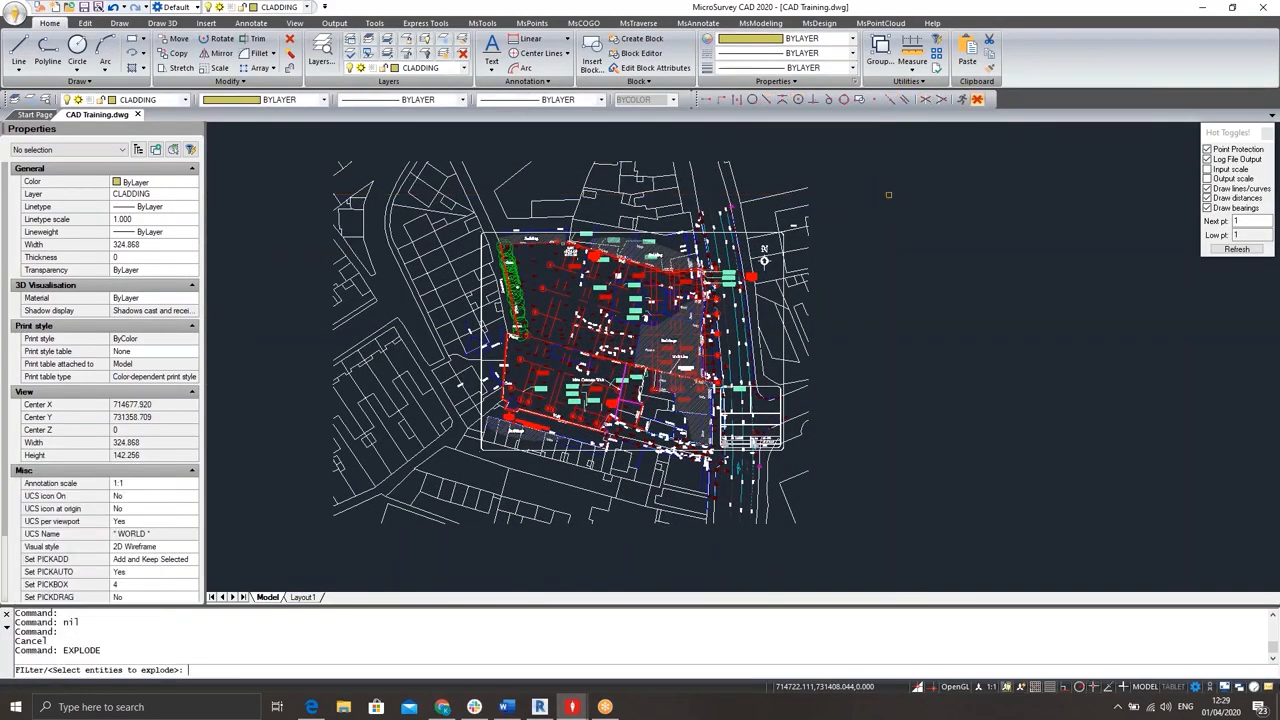
left_click(854, 137)
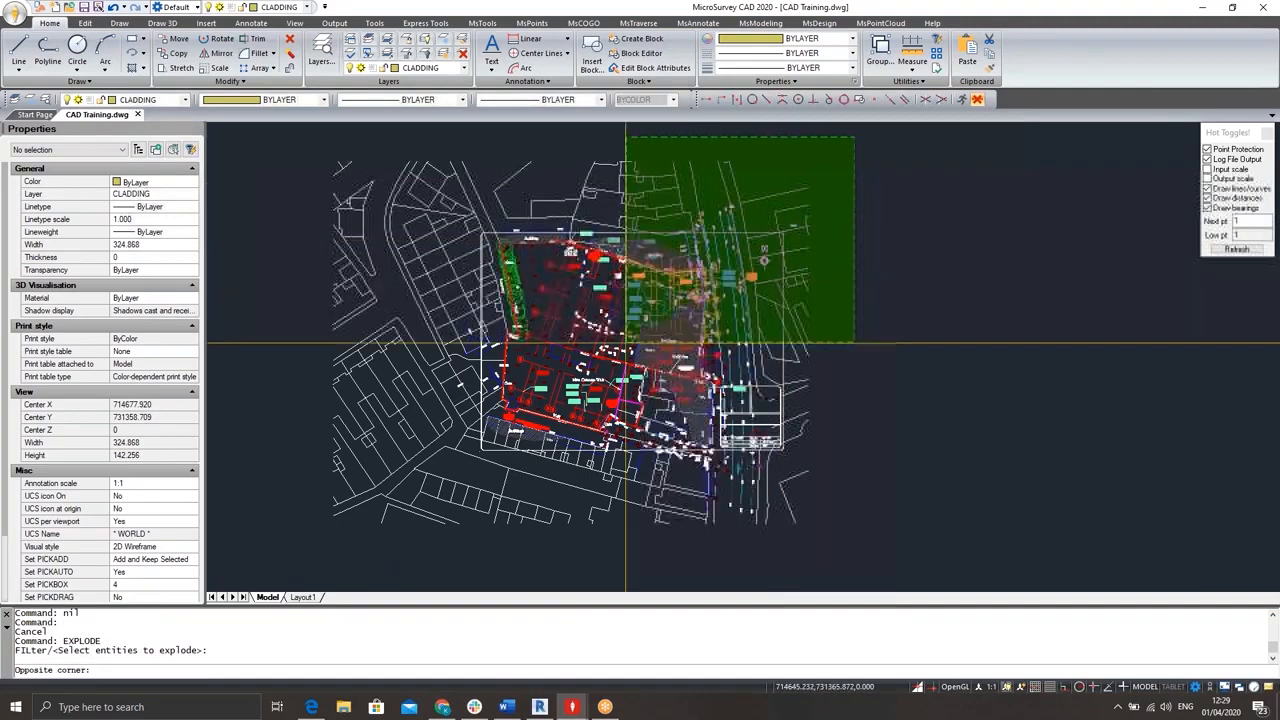
left_click(270, 590)
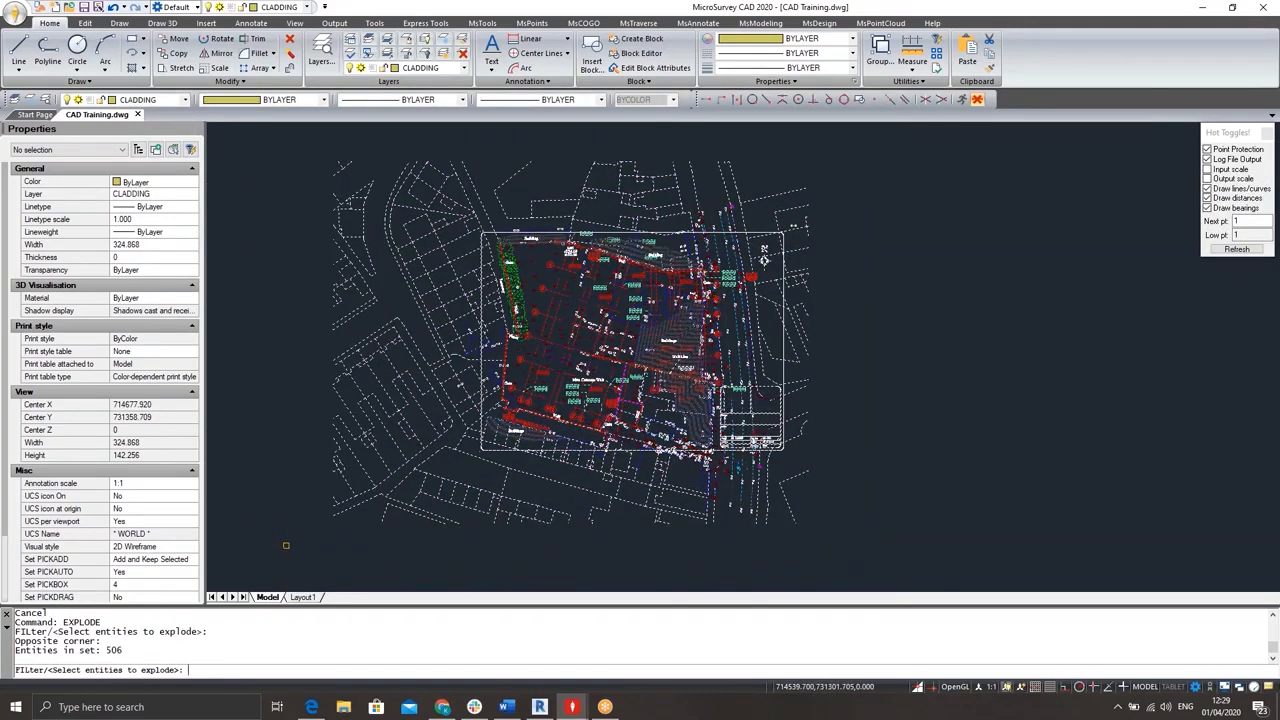
key("Return")
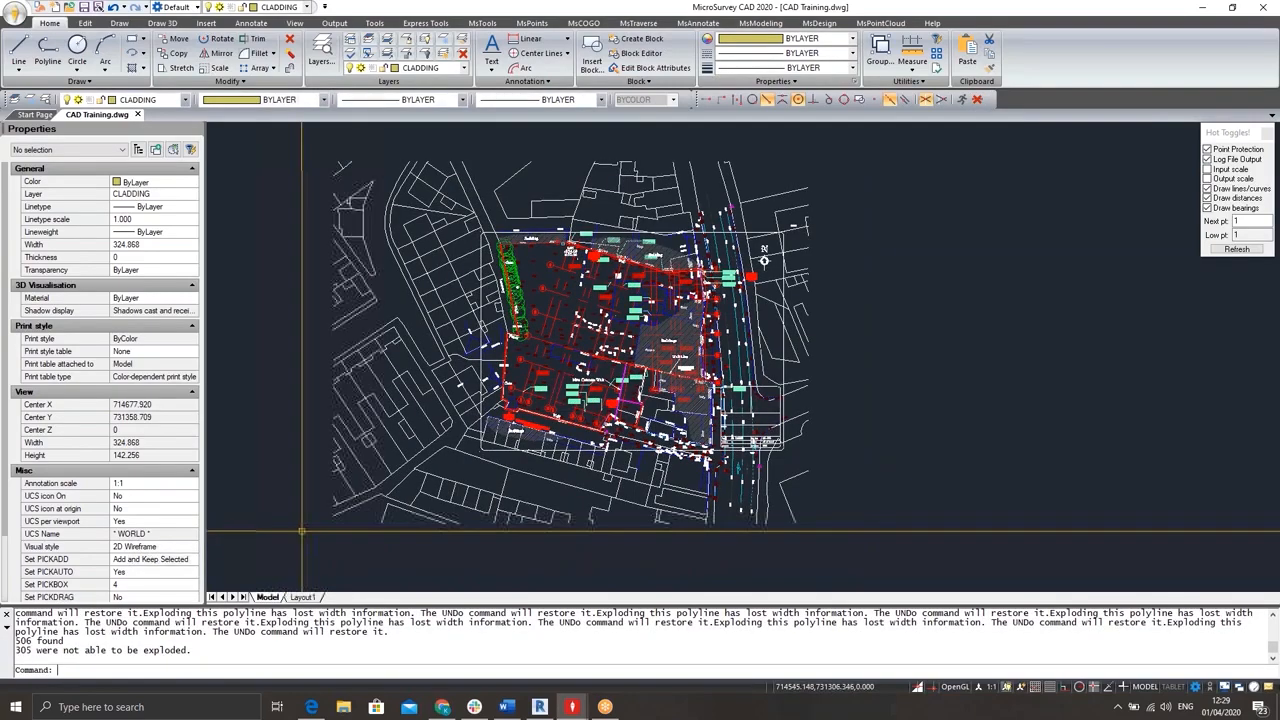
- Select a line in the surrounding site linework southwest of the survey to inspect its properties, and clear the selection
left_click(375, 450)
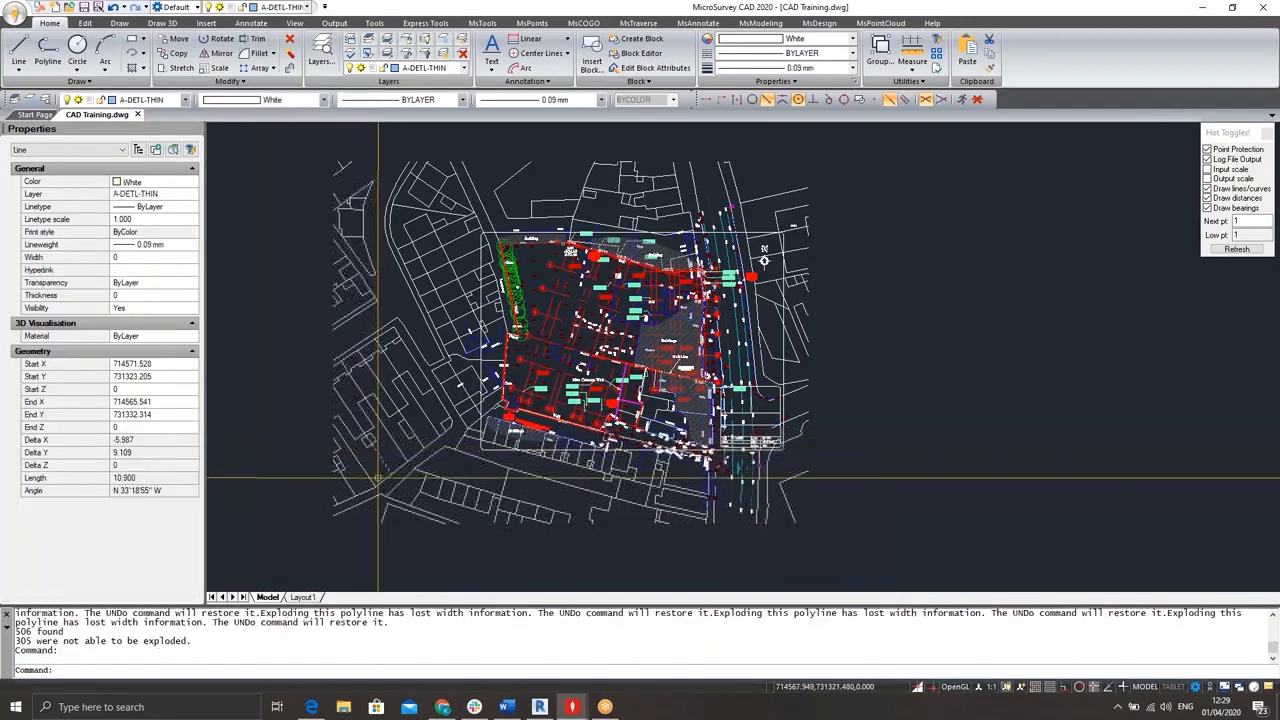
scroll(375, 430, "up", 4)
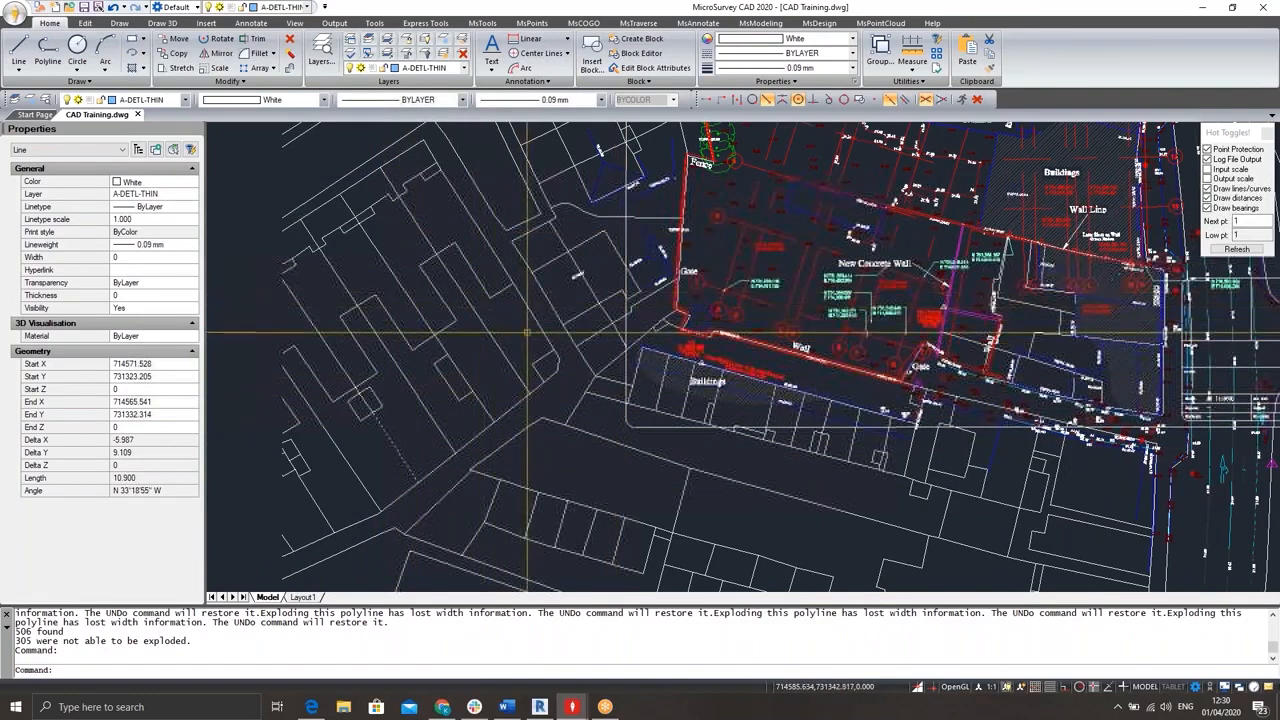
key("Escape")
key("Escape")
scroll(569, 267, "down", 5)
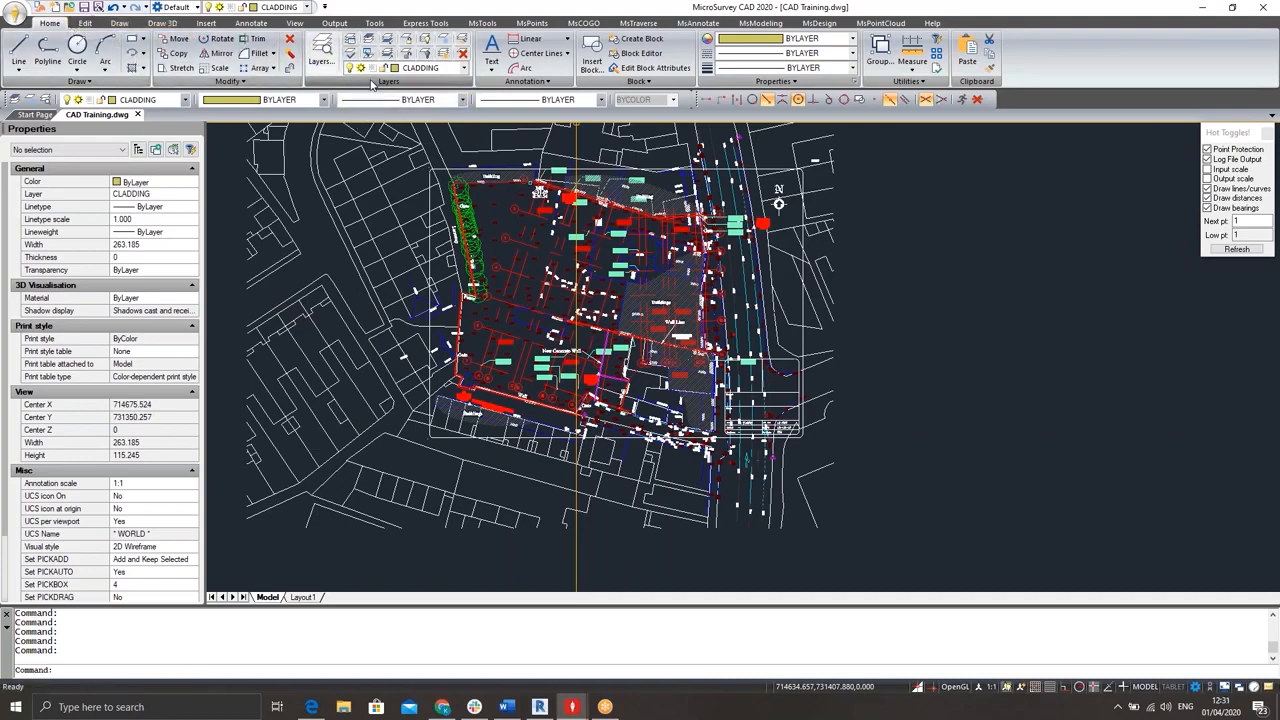
- Freeze the layers S-GRID and S-GRID-IDEN by picking a red grid line and a numbered grid bubble
left_click(445, 41)
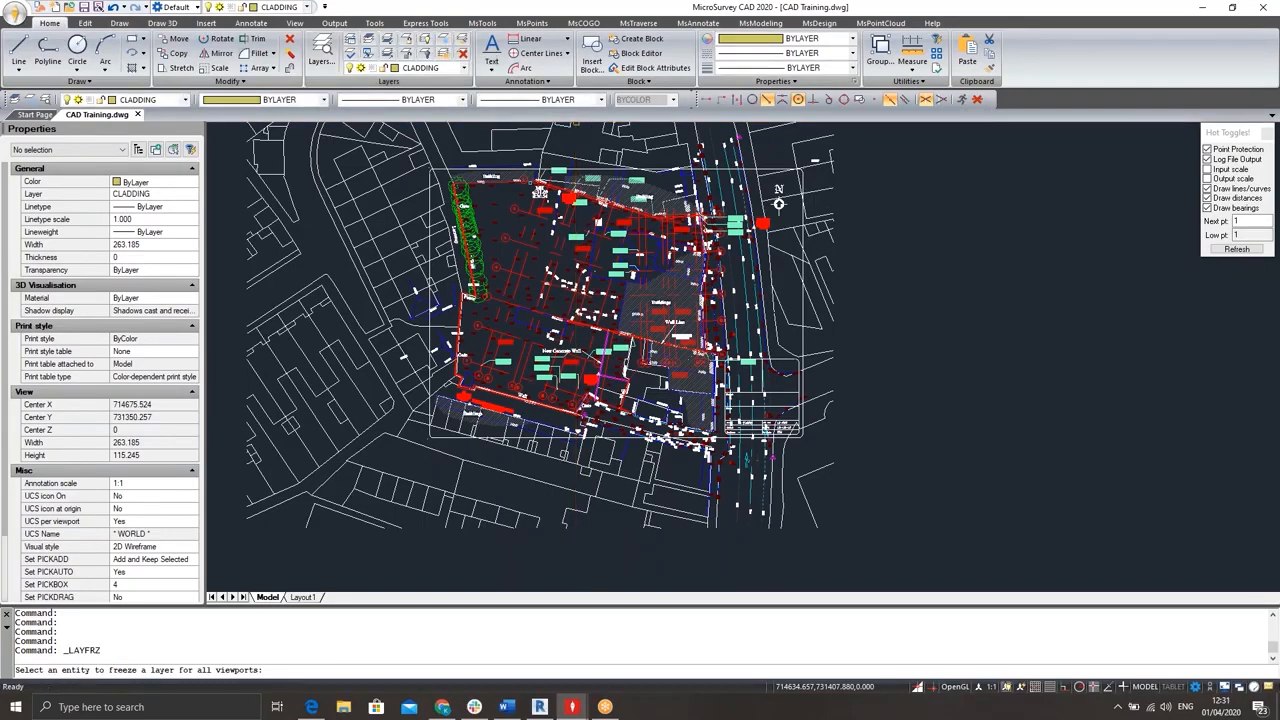
scroll(540, 295, "up", 8)
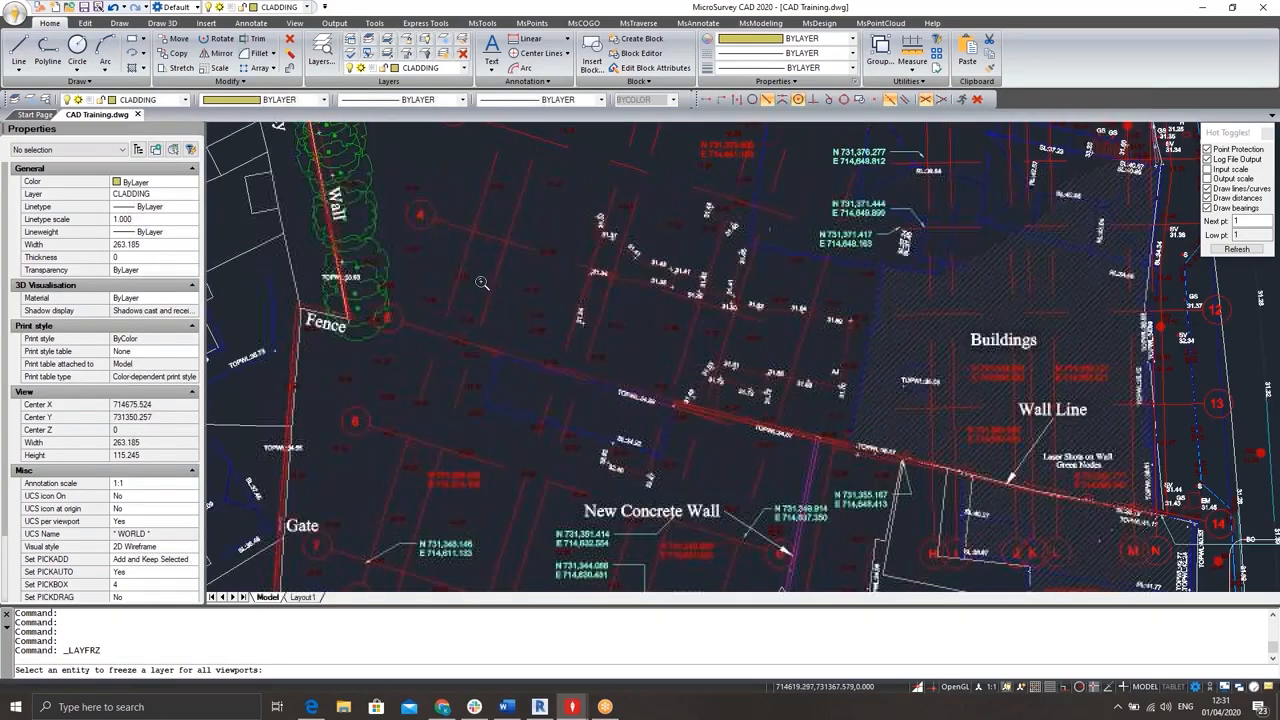
left_click(458, 238)
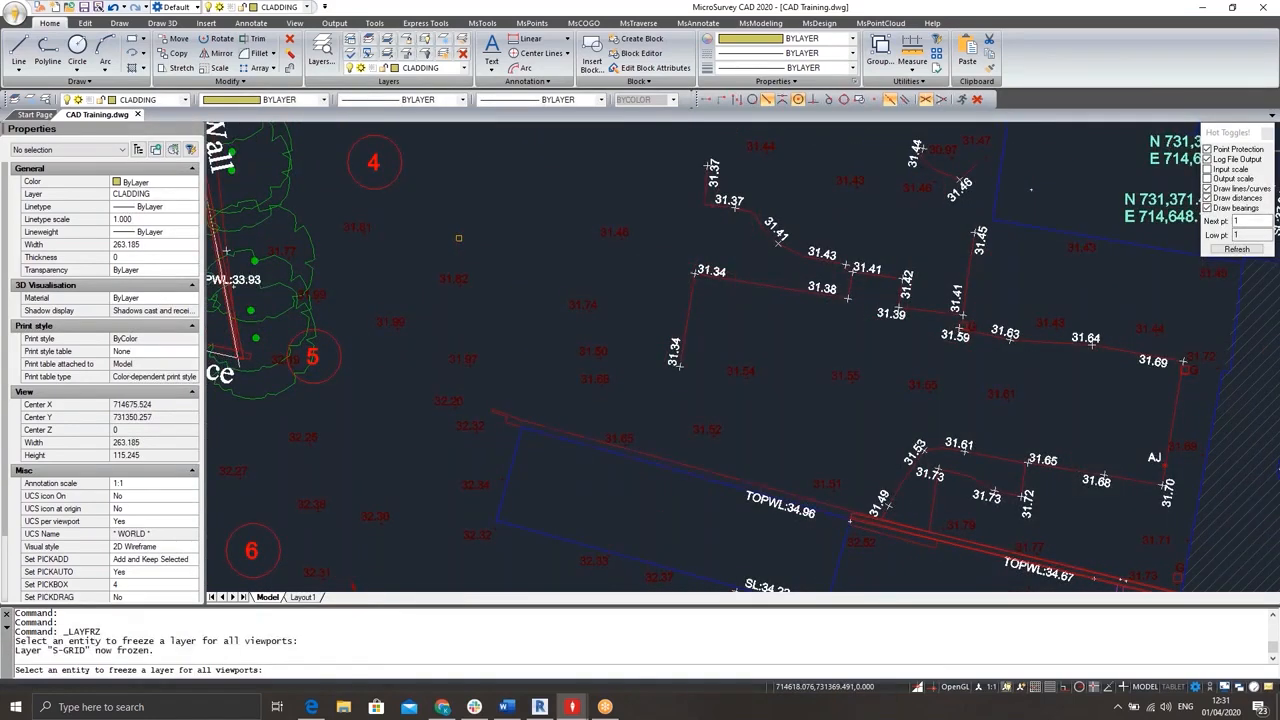
left_click(401, 175)
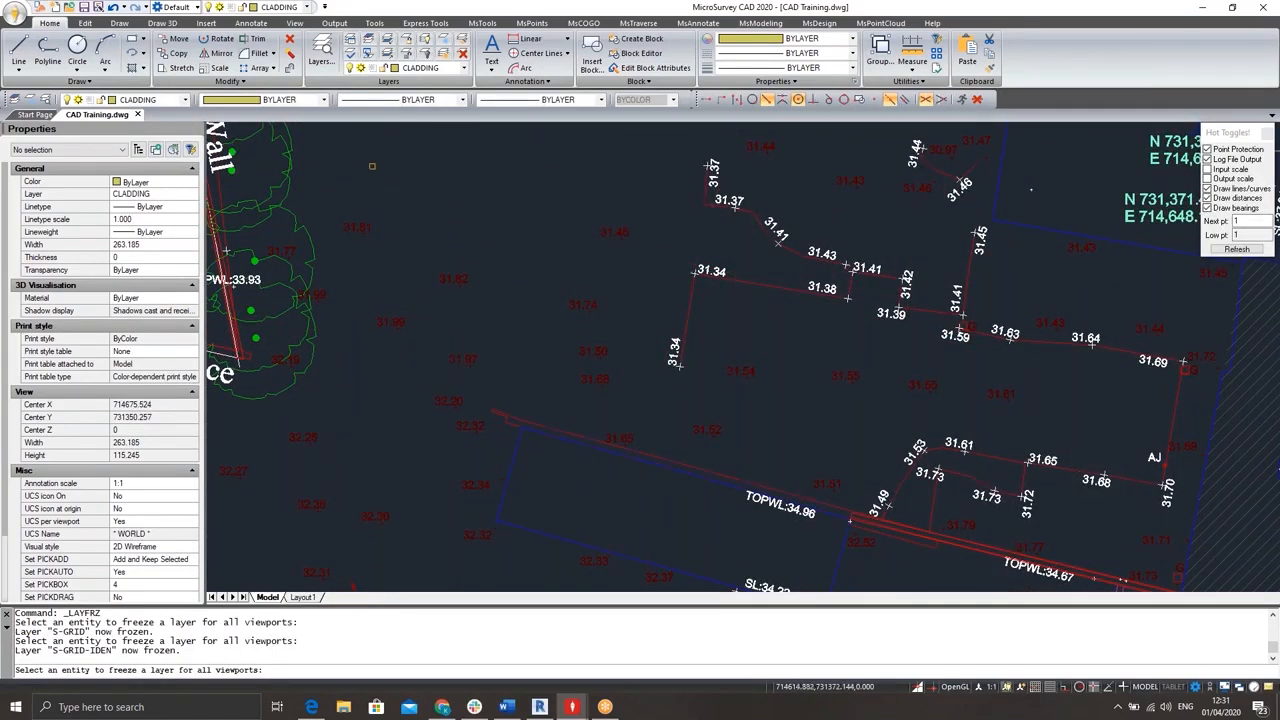
- Freeze the layers A-DETL-MBND, 0 and A-DETL-THIN by picking linework along the road east of the buildings
scroll(568, 290, "down", 3)
scroll(986, 323, "up", 3)
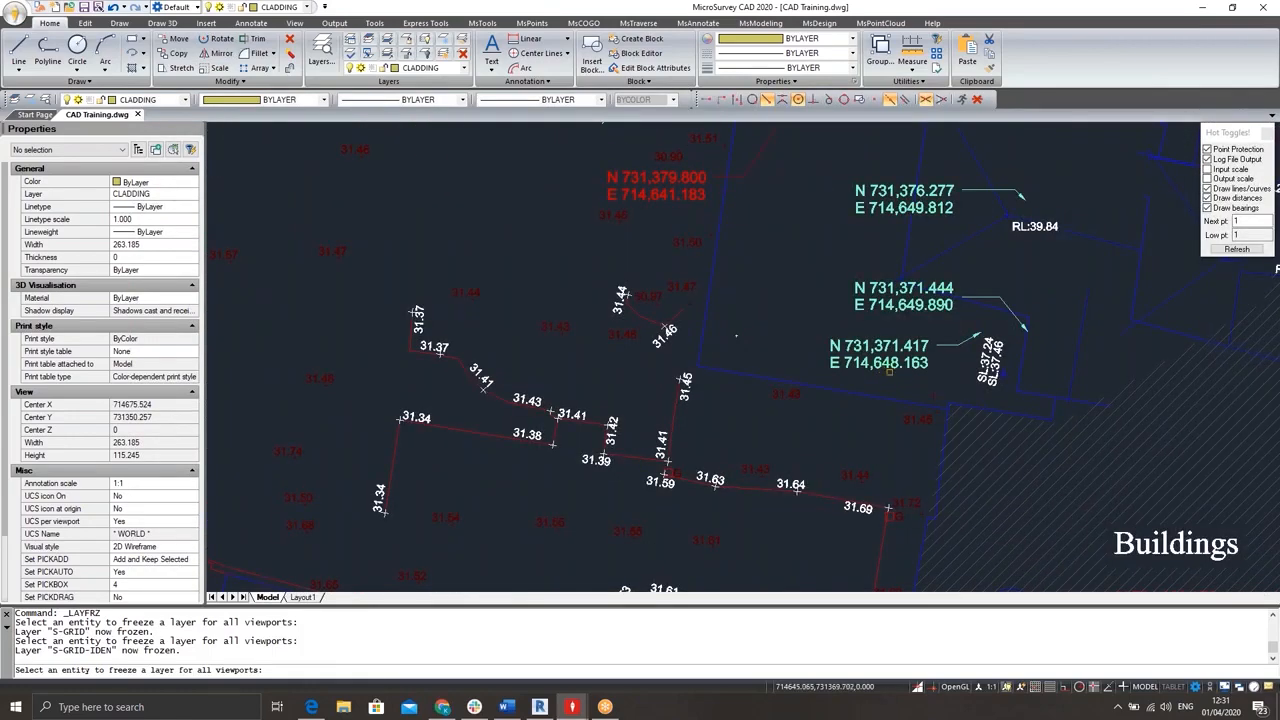
middle_click_drag(892, 223, 504, 242)
scroll(512, 238, "down", 3)
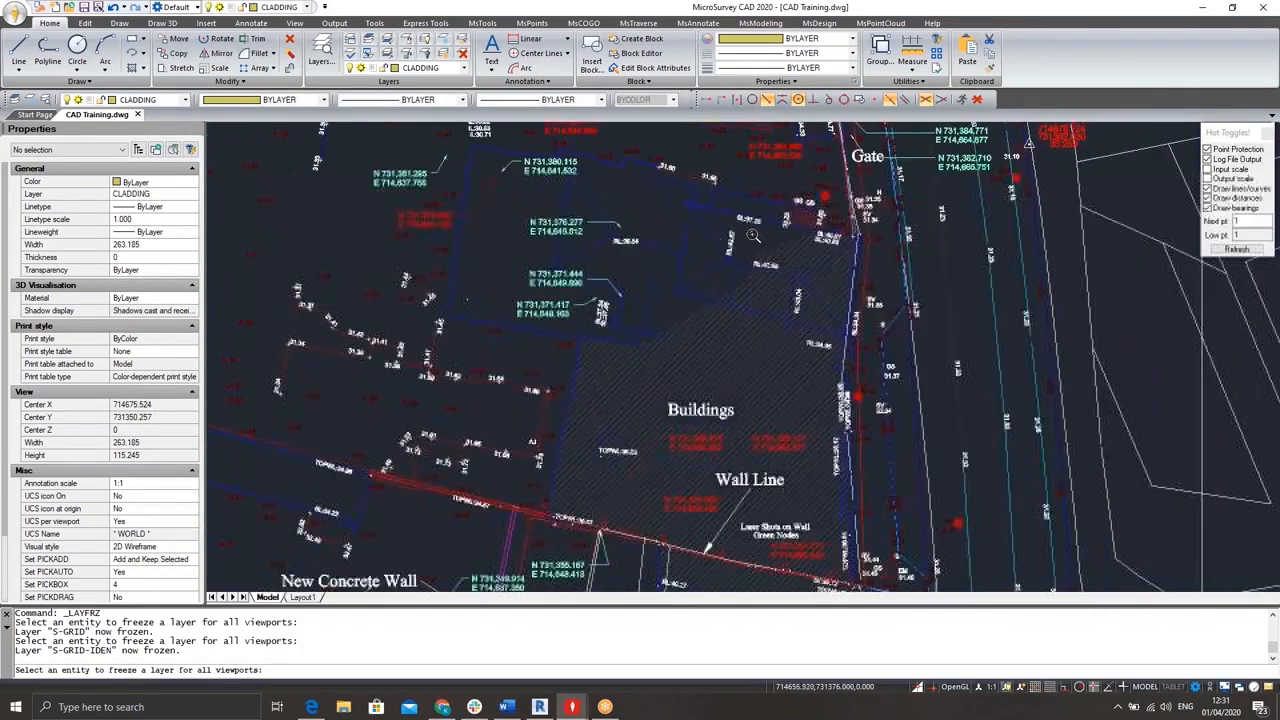
scroll(936, 271, "up", 2)
left_click(976, 258)
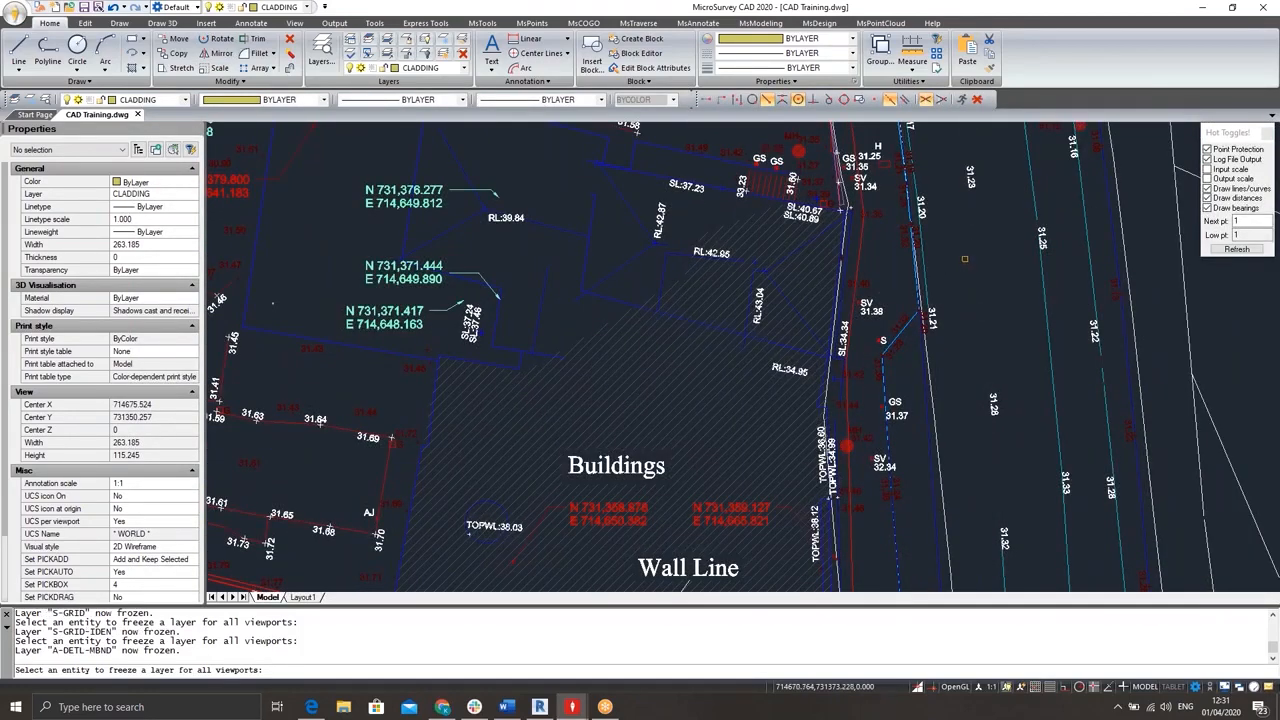
left_click(919, 263)
left_click(918, 263)
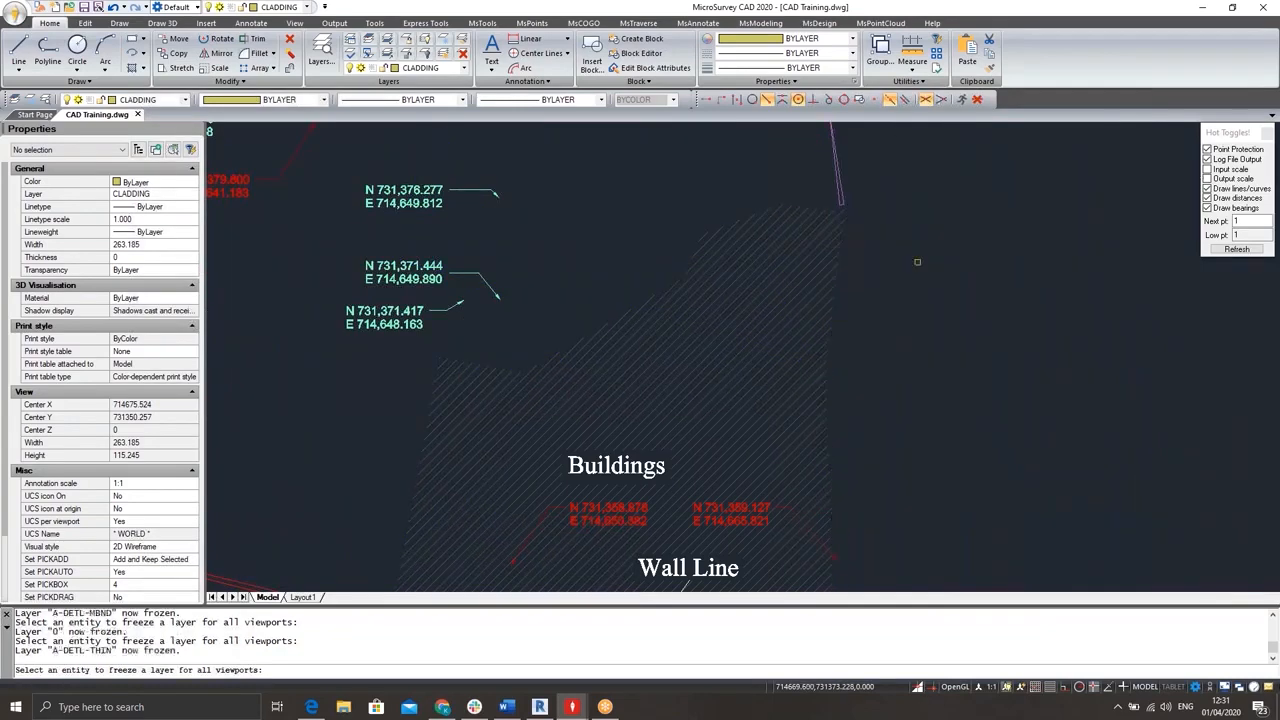
- Freeze the WALL layer by picking the red wall line near the northern building
scroll(838, 284, "down", 4)
scroll(838, 284, "down", 3)
scroll(829, 280, "up", 3)
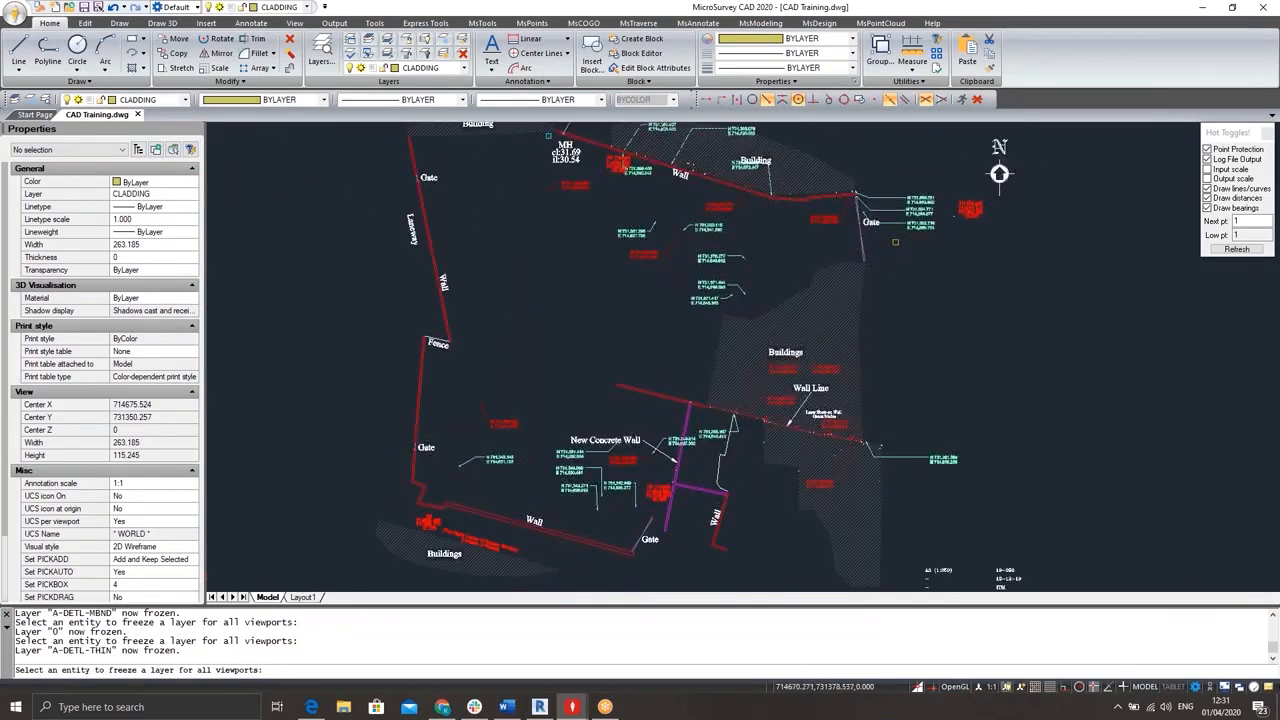
scroll(862, 226, "up", 4)
mouse_move(709, 236)
middle_mouse_down()
mouse_move(754, 337)
mouse_move(878, 349)
middle_mouse_up()
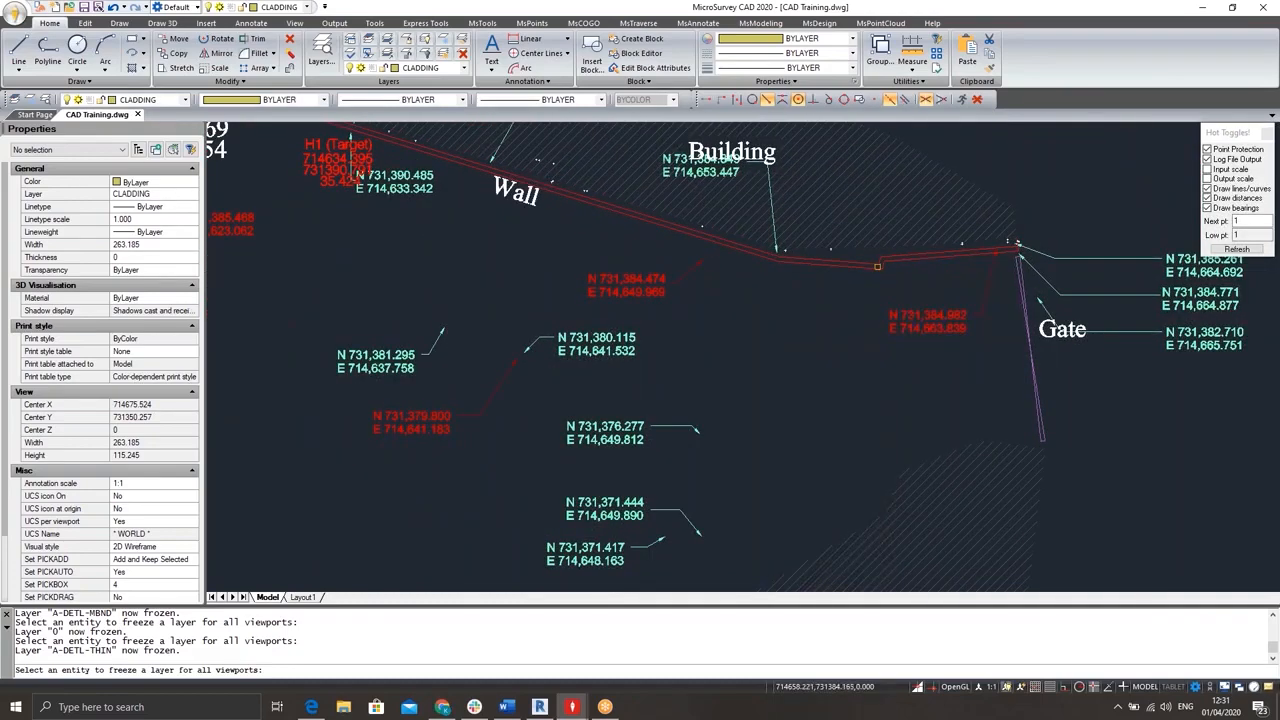
left_click(877, 266)
- Examine the unfrozen labels, coordinates and hatches across the site for anything worth keeping, and end the layer freezing
scroll(877, 266, "down", 5)
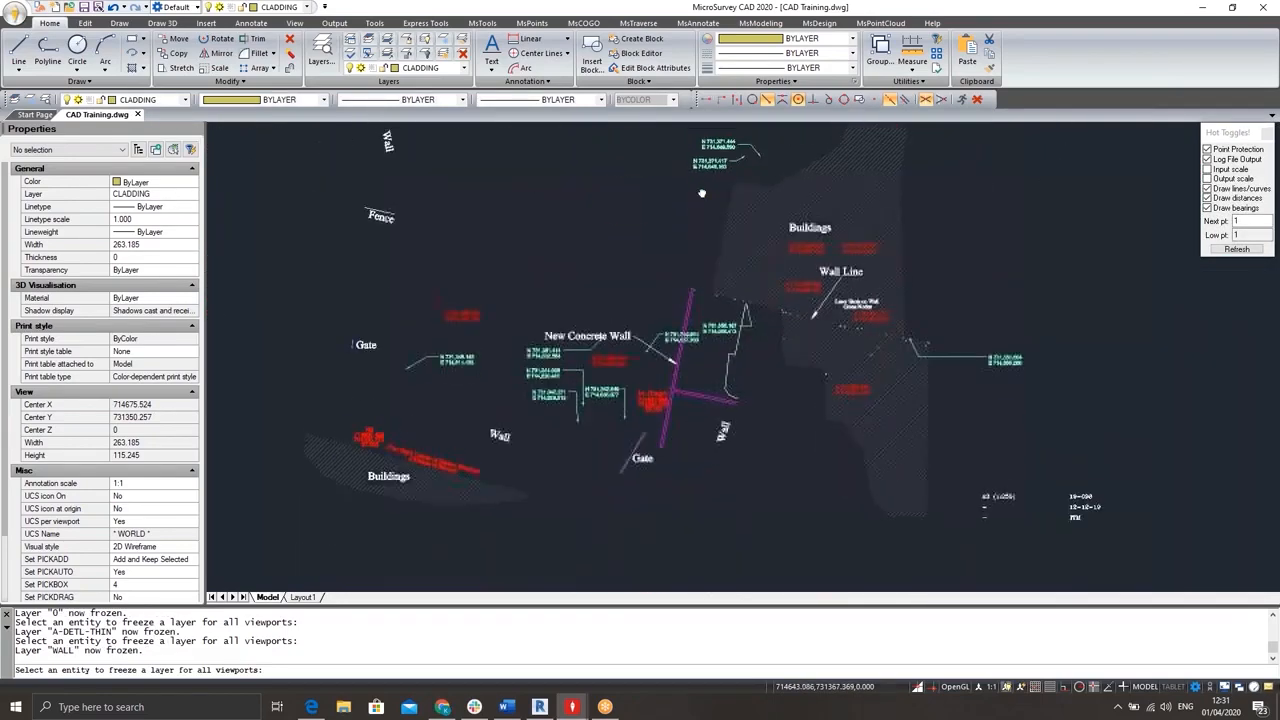
middle_click_drag(702, 193, 702, 188)
middle_click_drag(530, 282, 751, 426)
scroll(717, 315, "down", 3)
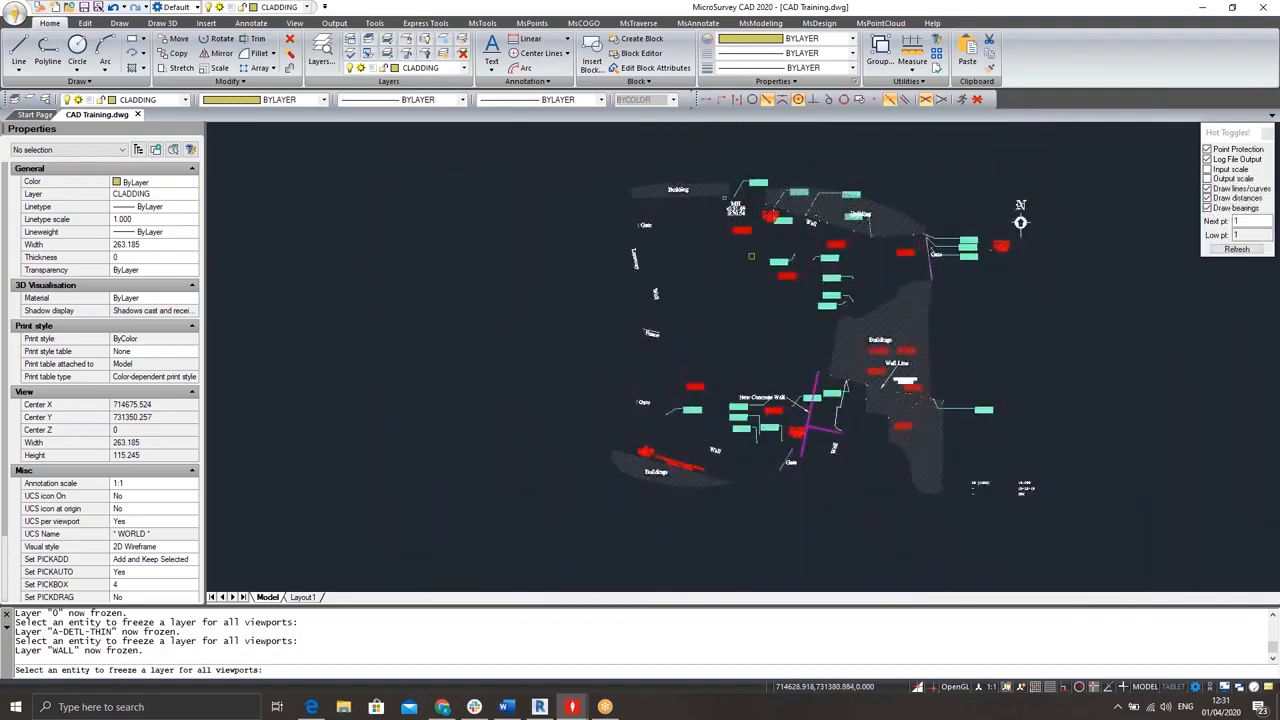
scroll(751, 256, "up", 4)
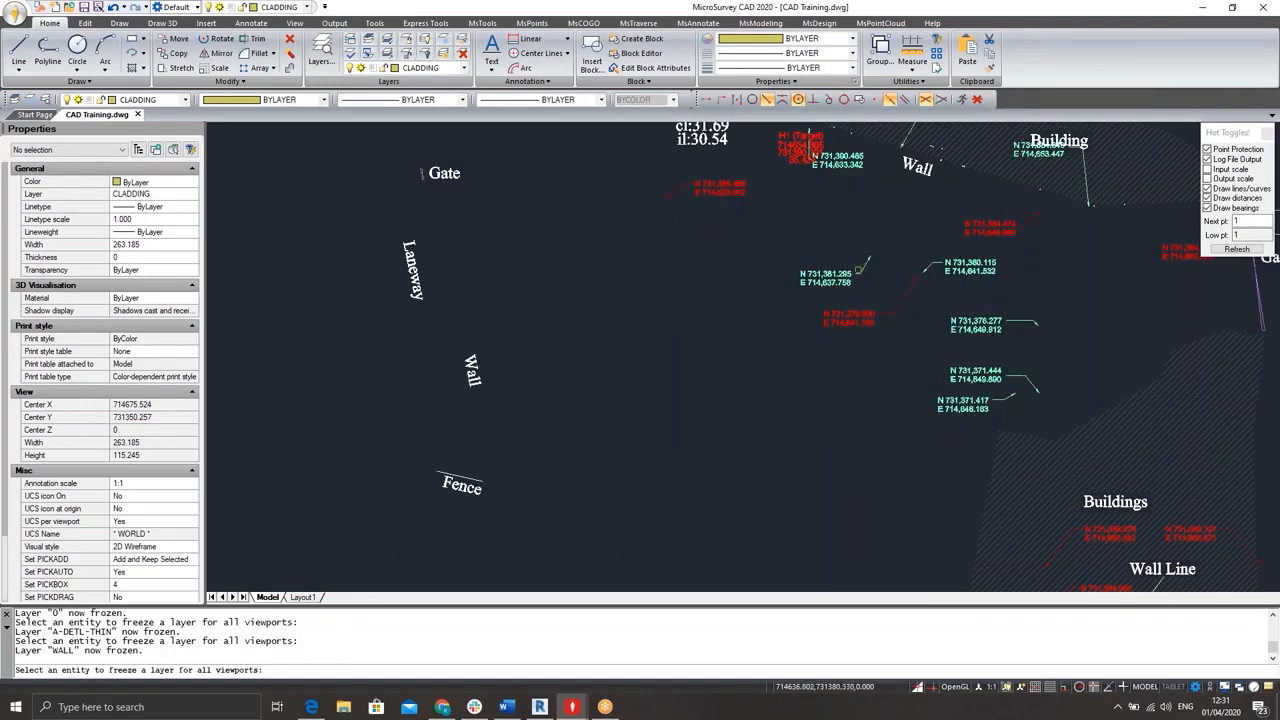
scroll(700, 290, "down", 5)
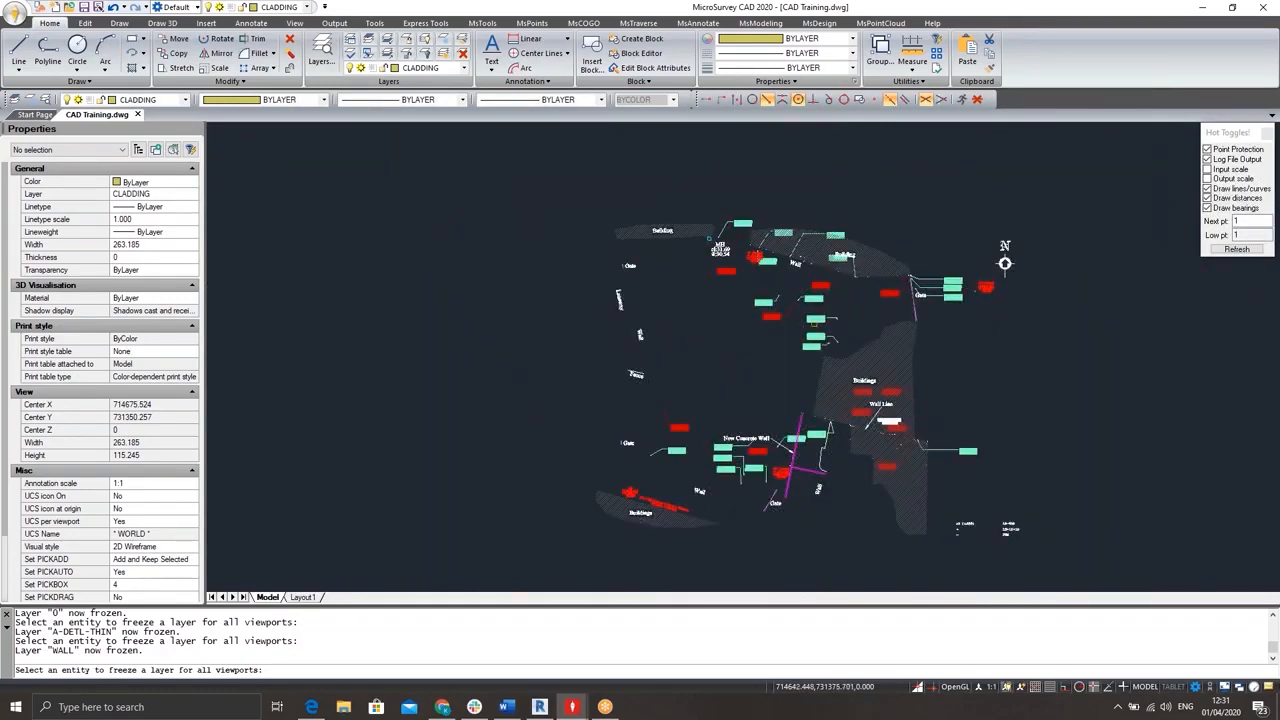
scroll(655, 230, "up", 4)
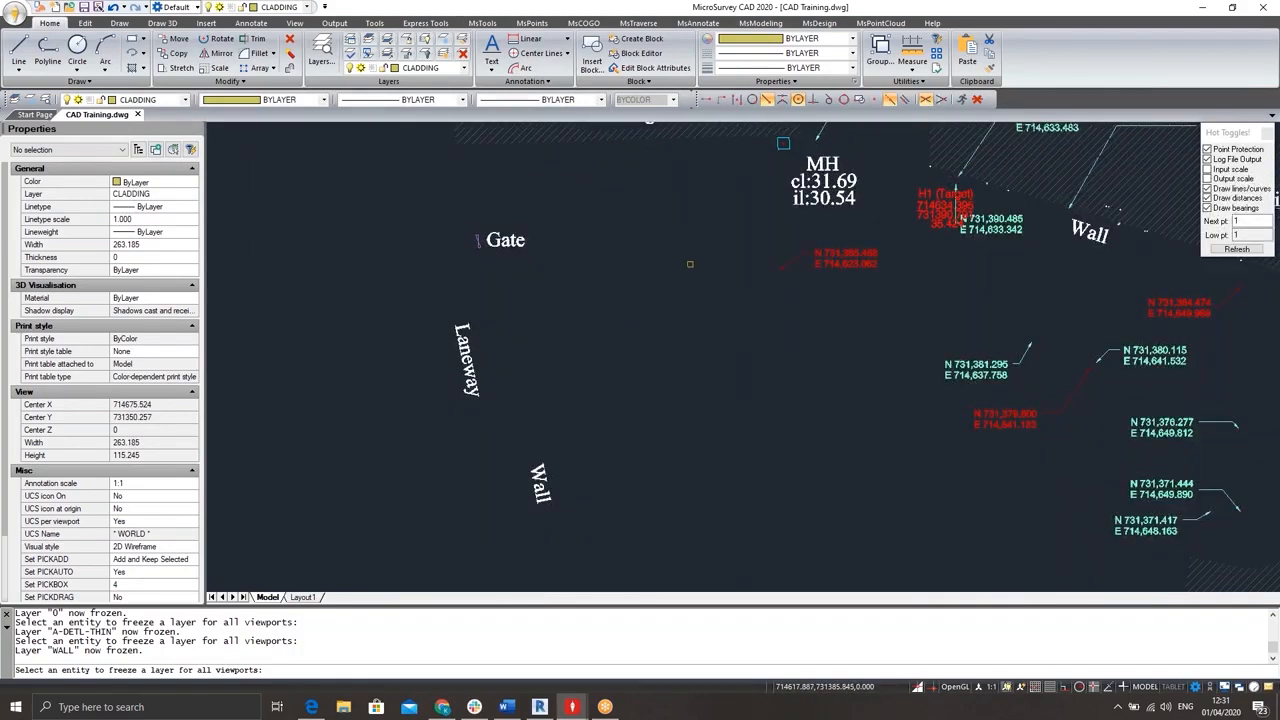
scroll(690, 264, "down", 3)
middle_click_drag(777, 357, 613, 200)
scroll(614, 212, "down", 2)
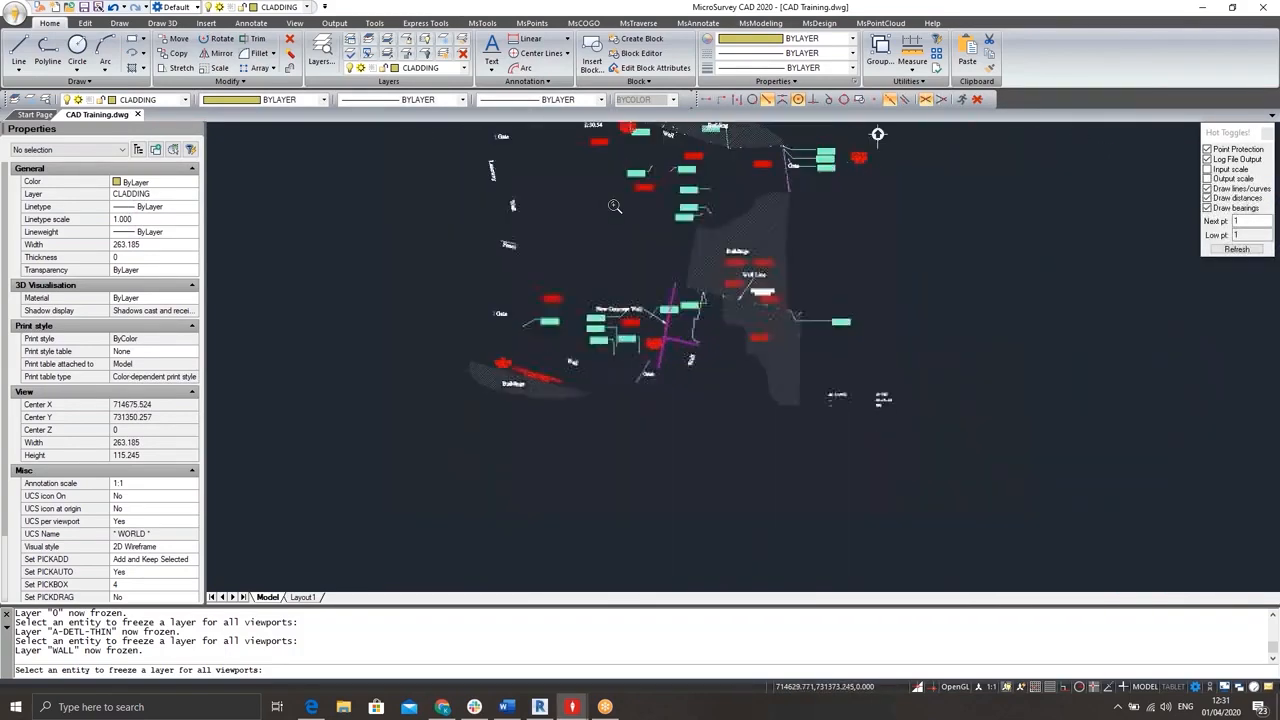
key("Escape")
key("Escape")
- Delete all the unfrozen labels, coordinate notes, hatches and remaining linework with one crossing window
scroll(682, 177, "down", 2)
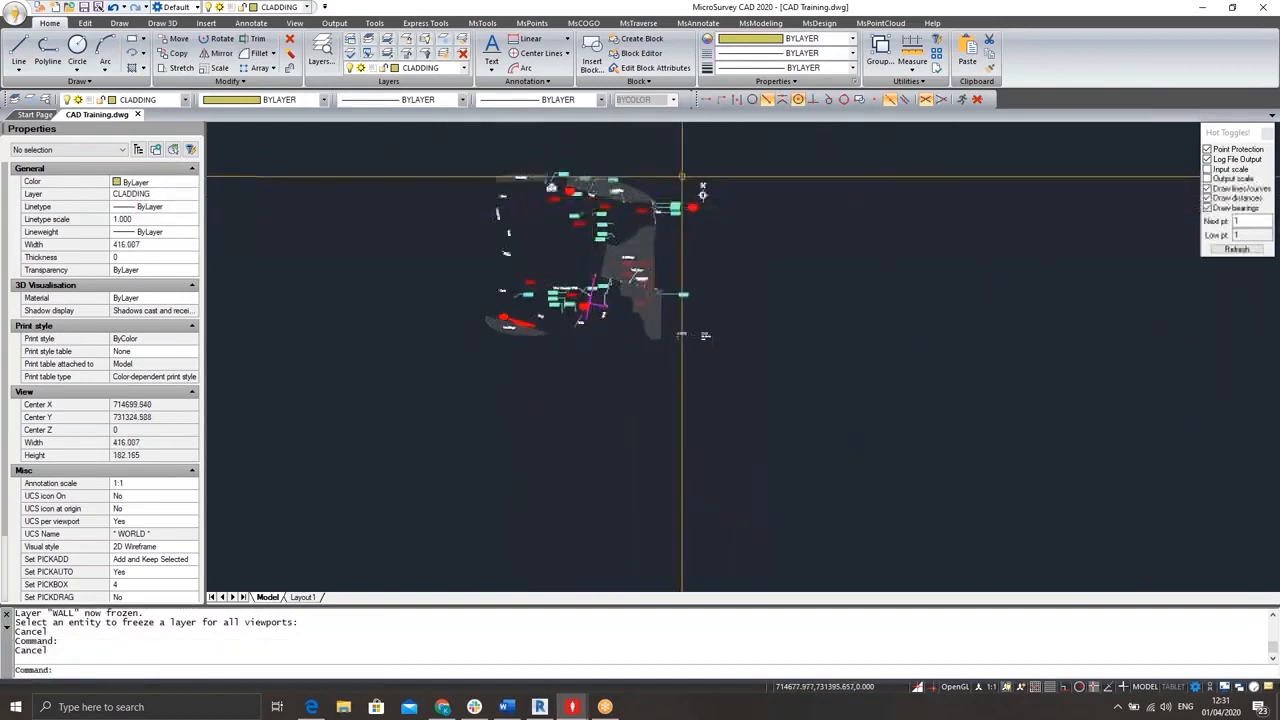
left_click(758, 158)
left_click(452, 380)
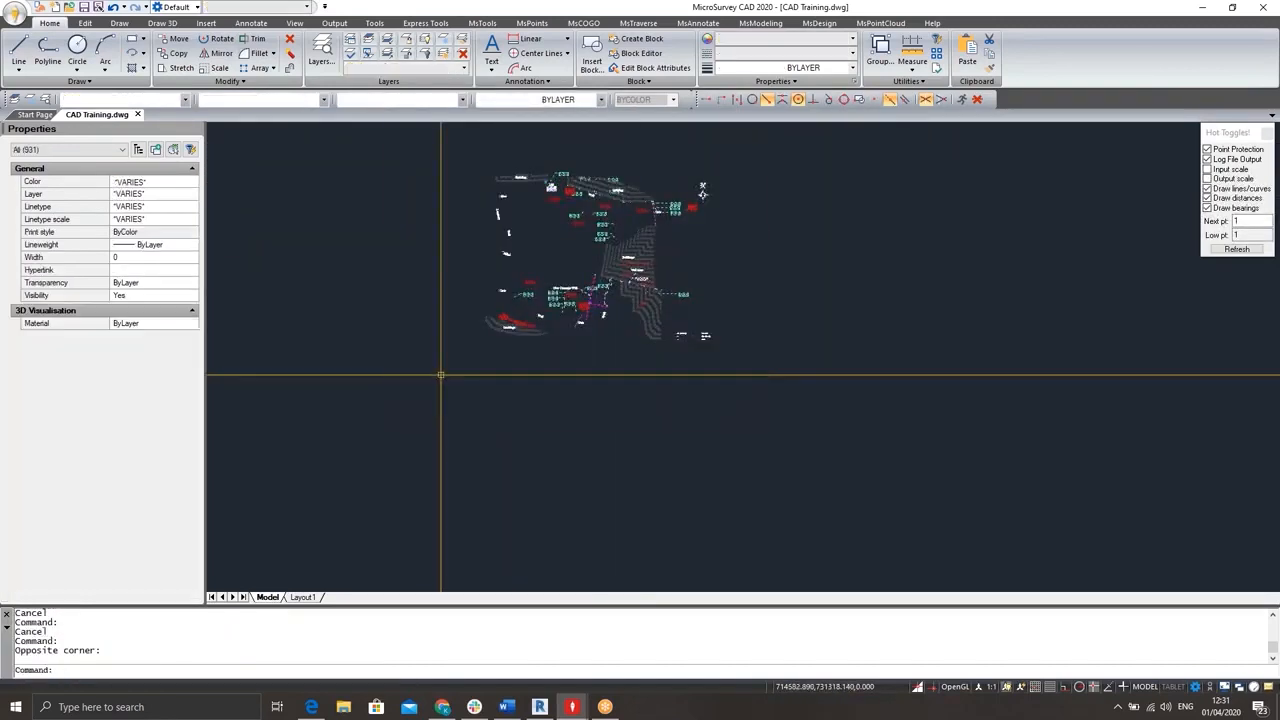
key("Delete")
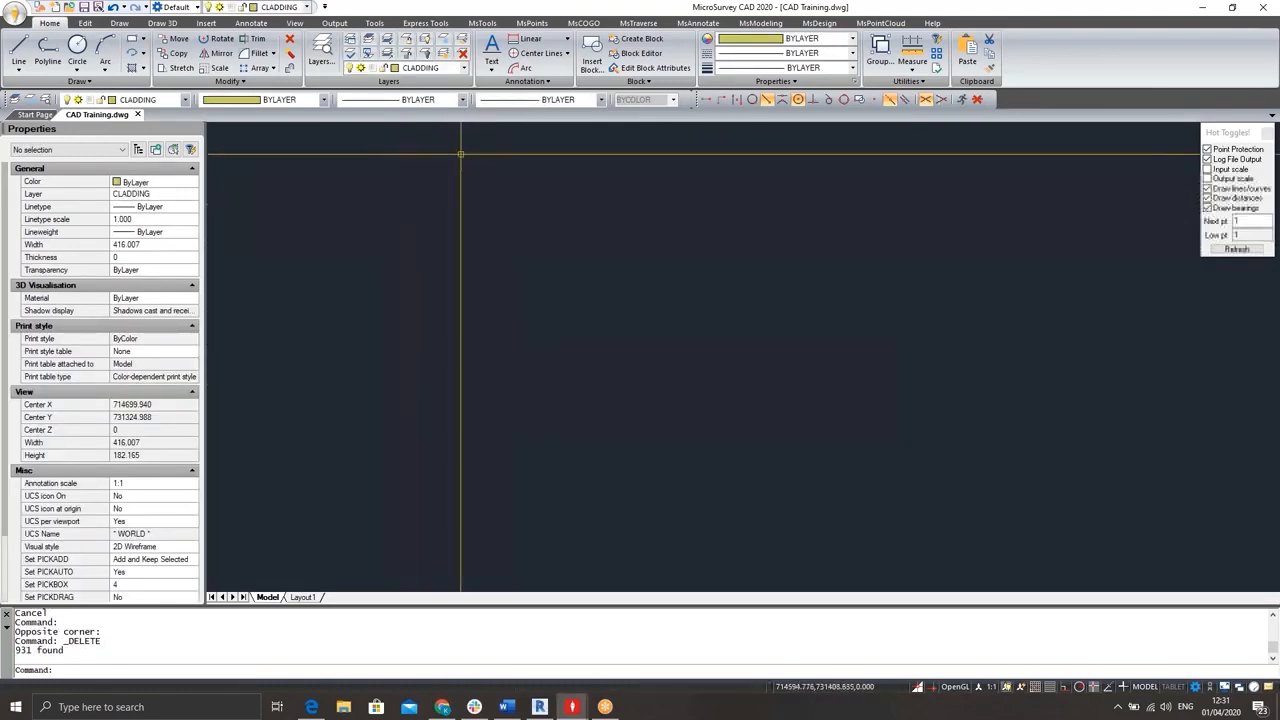
- Thaw all layers and check the survey linework across the site
left_click(443, 57)
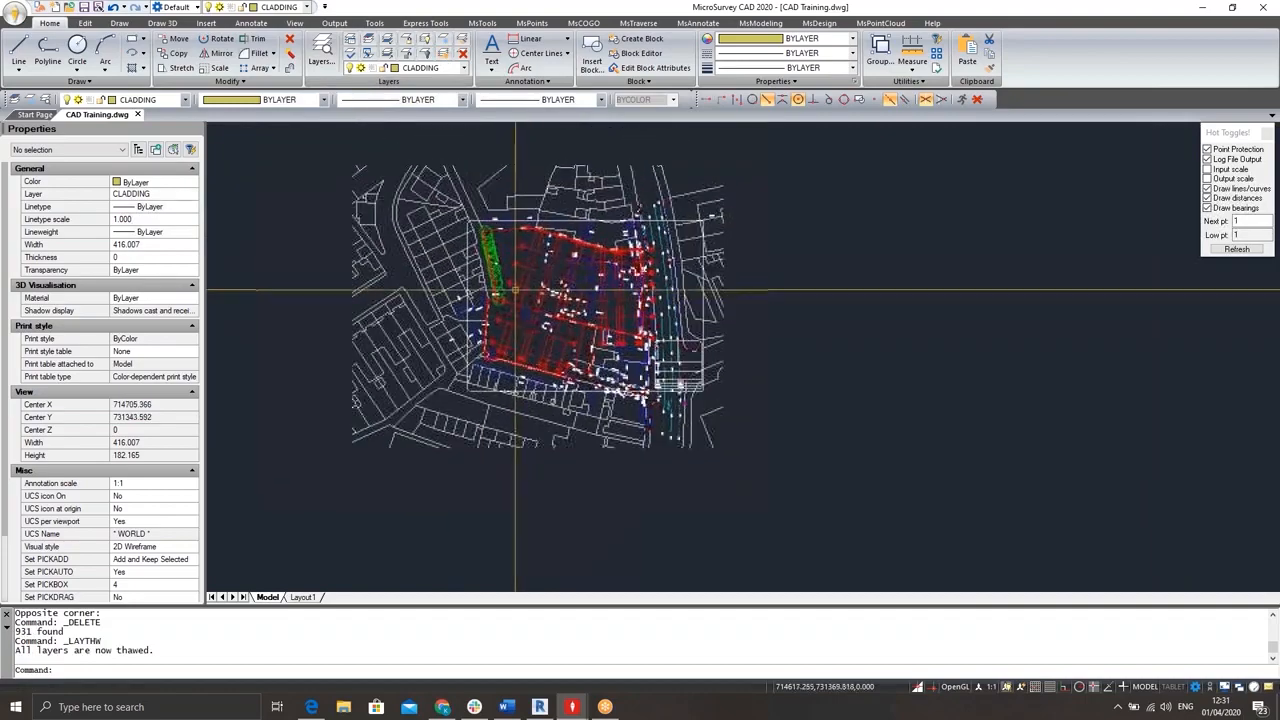
scroll(515, 290, "up", 5)
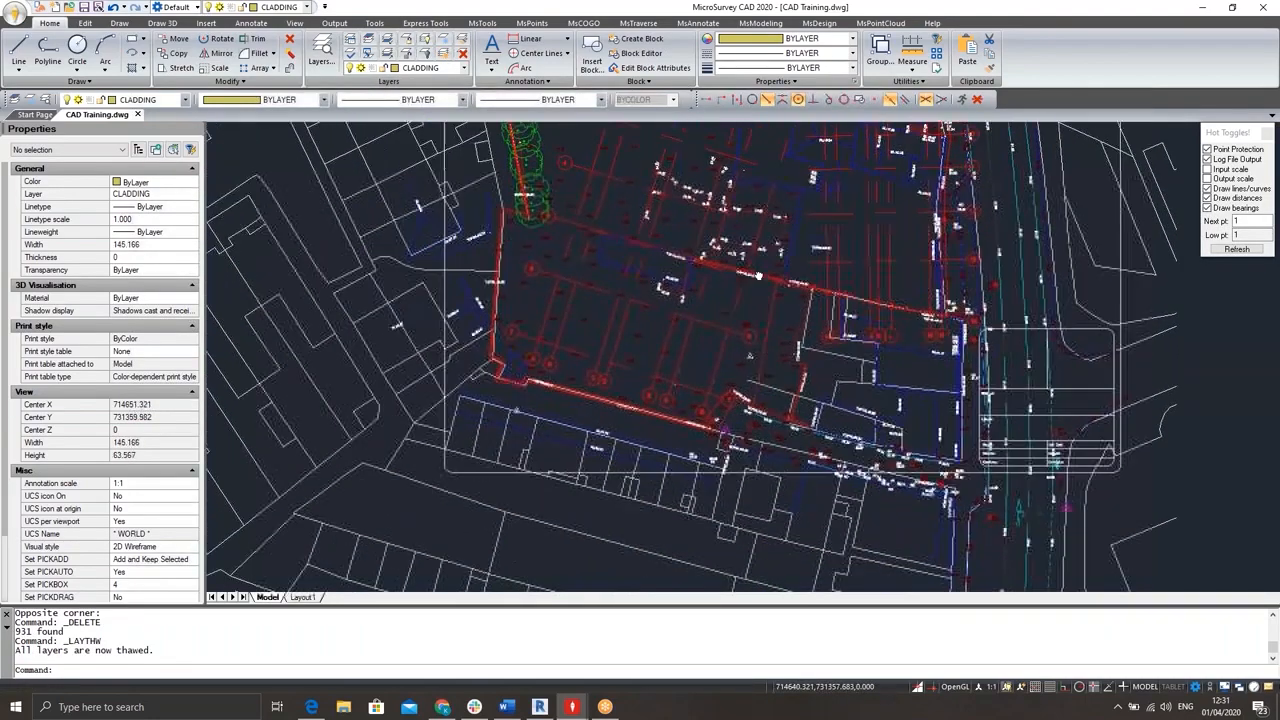
middle_click_drag(758, 275, 754, 270)
scroll(754, 270, "down", 1)
middle_click_drag(748, 338, 717, 372)
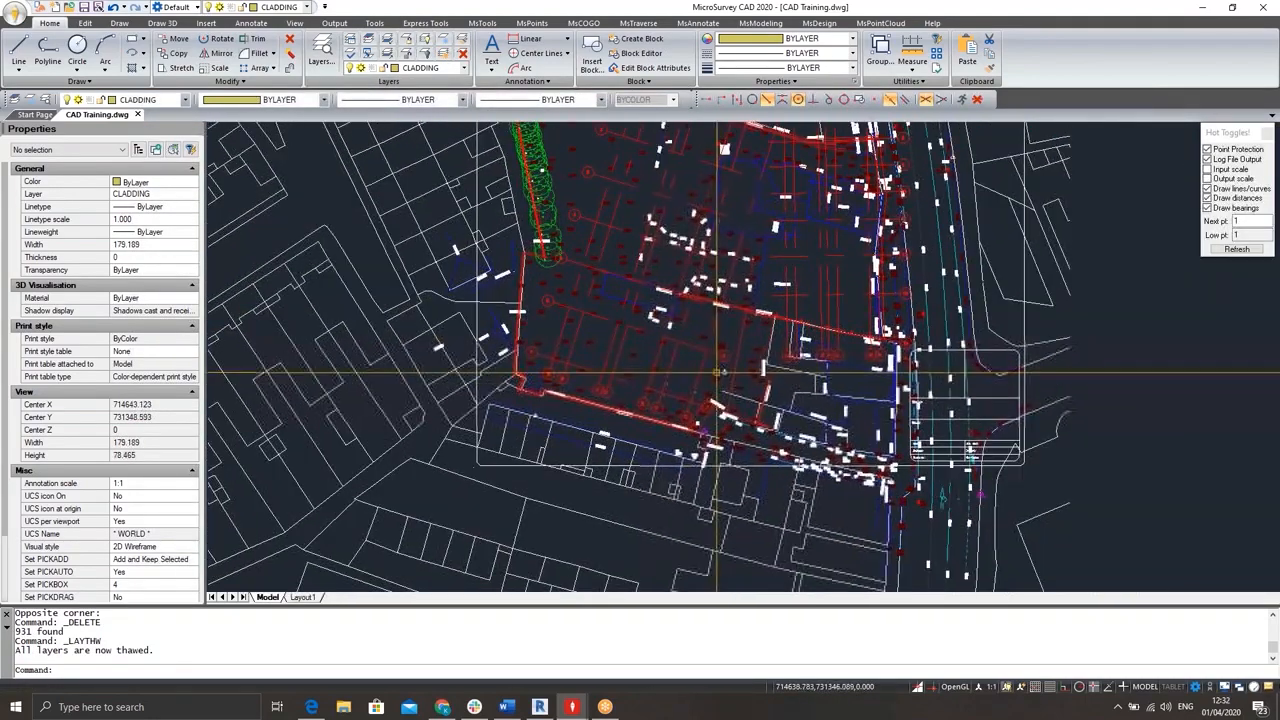
- Freeze the grid layers S-GRID and S-GRID-IDEN again by picking a grid line and grid bubble 4
left_click(446, 50)
scroll(630, 220, "up", 4)
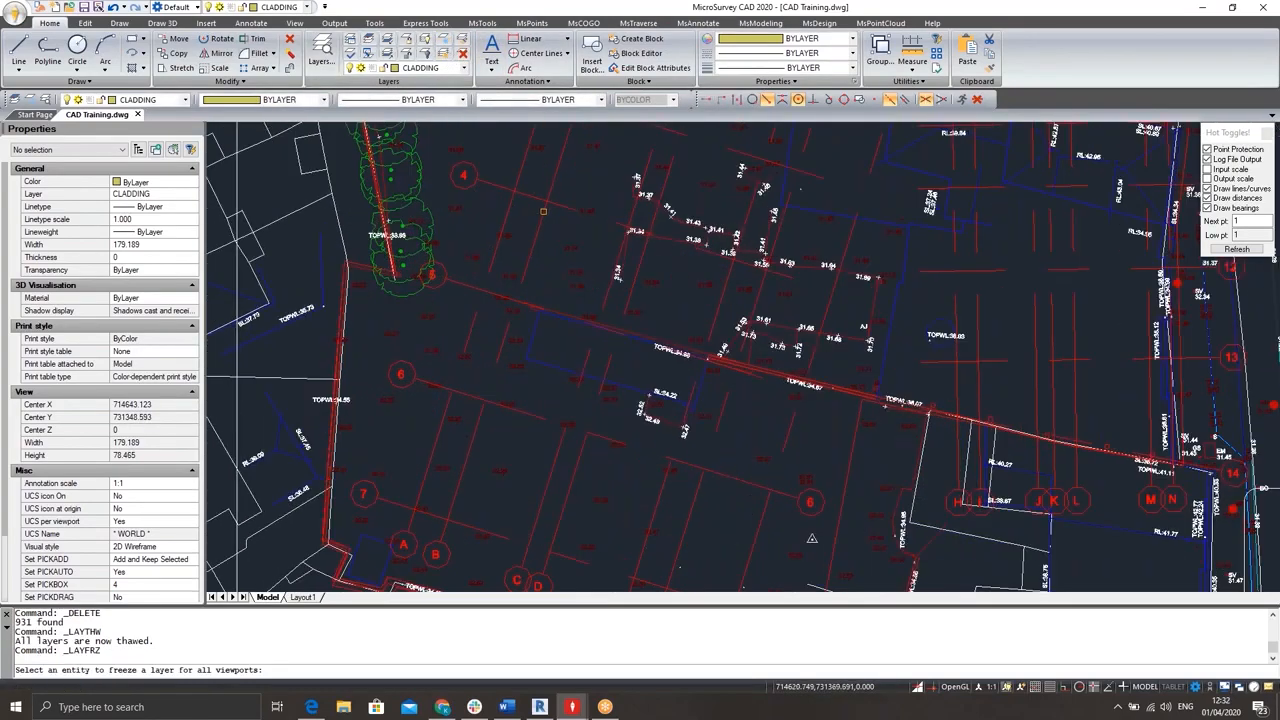
left_click(545, 211)
left_click(474, 176)
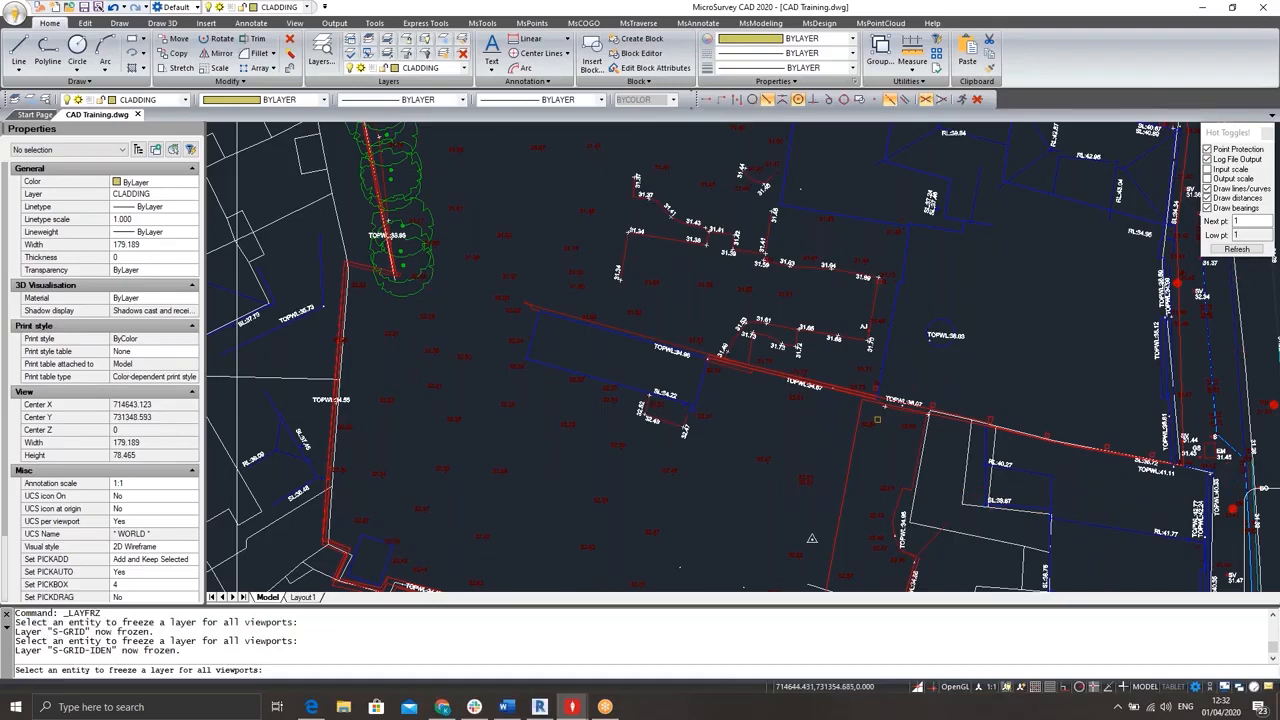
- Freeze the layers C-PROP-LINE, WALL and 0 by picking lines around the central wall
scroll(864, 420, "up", 3)
left_click(849, 407)
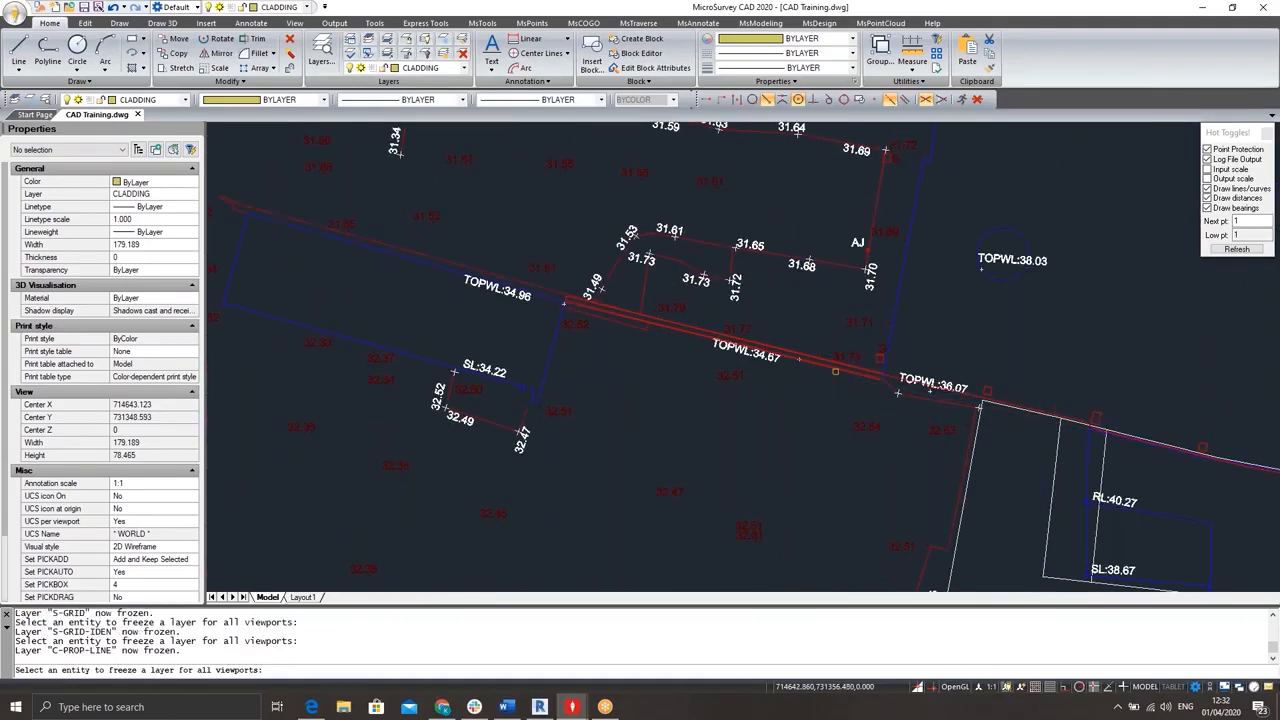
left_click(836, 367)
left_click(836, 367)
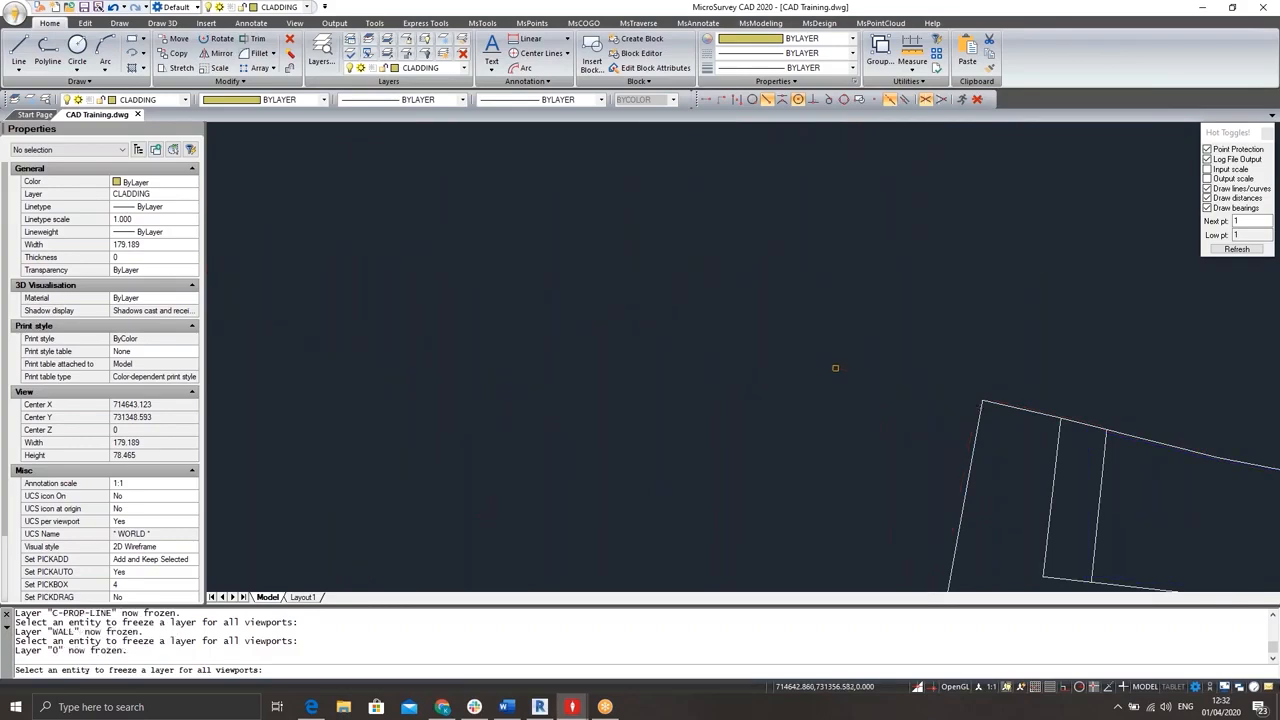
scroll(900, 350, "down", 5)
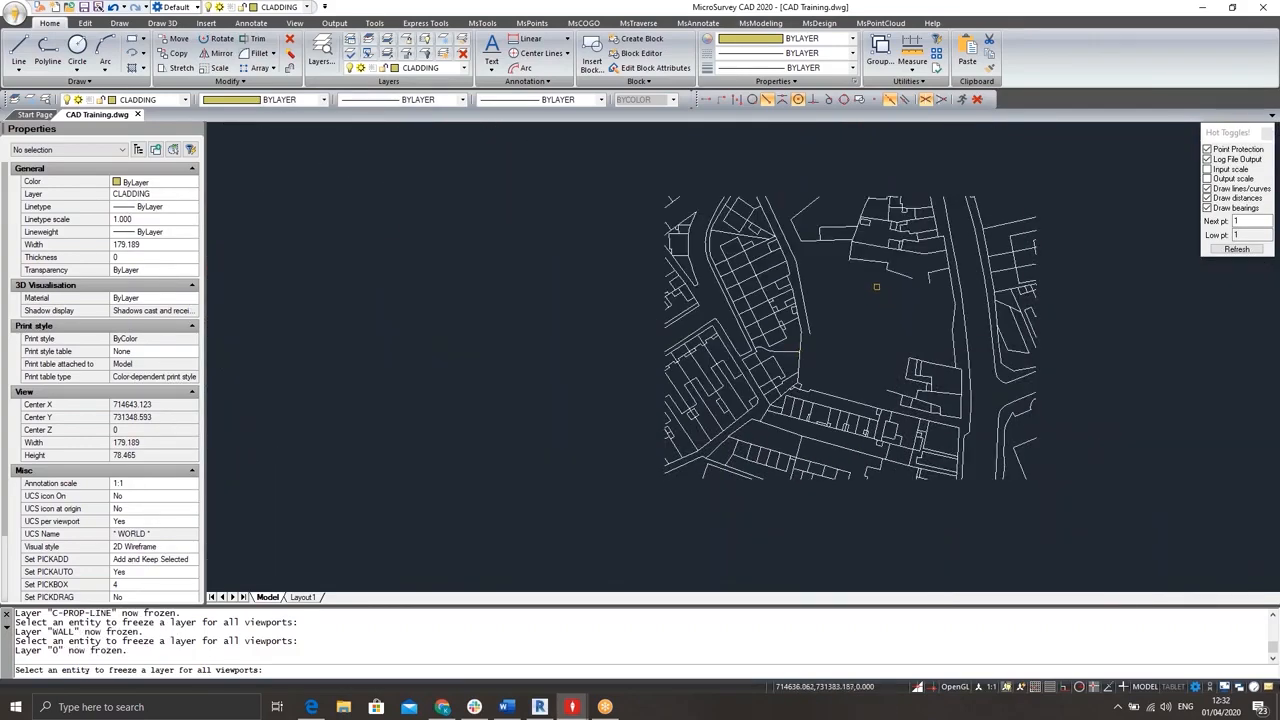
- End the layer freezing and delete all the unfrozen white site map linework with one crossing window
key("Escape")
key("Escape")
key("Escape")
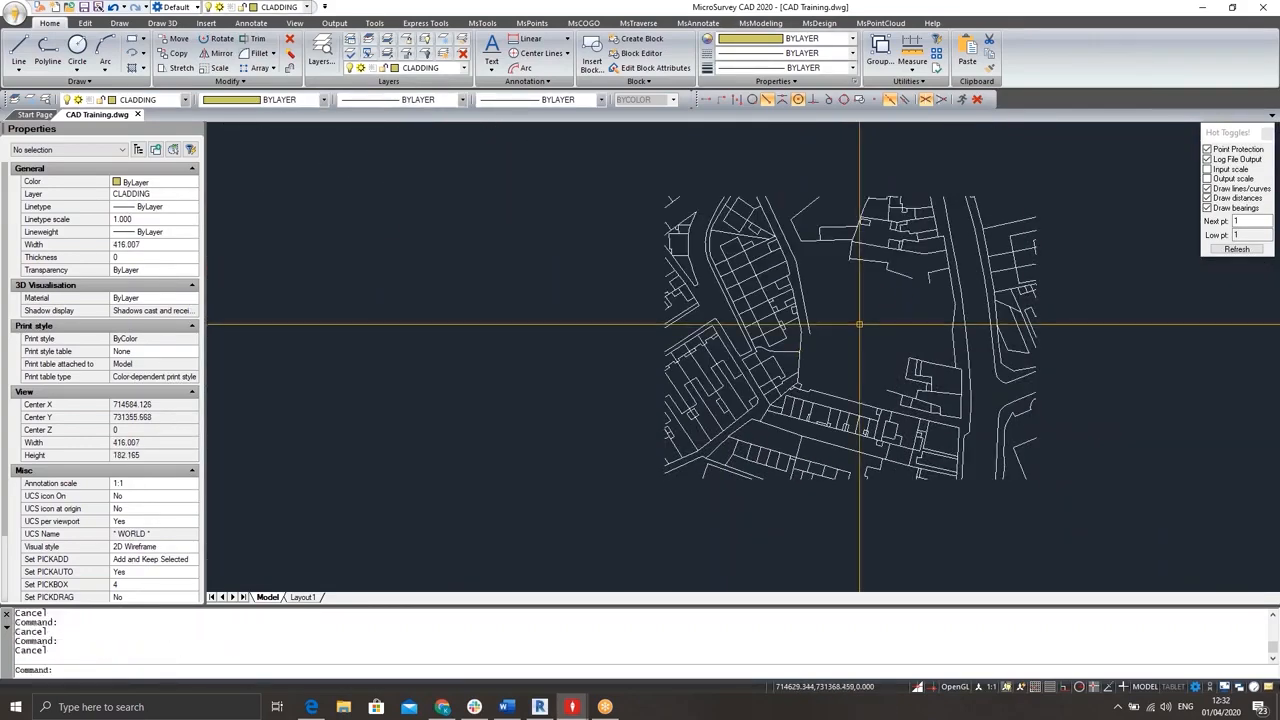
middle_click_drag(866, 325, 826, 297)
scroll(826, 297, "down", 2)
left_click(928, 173)
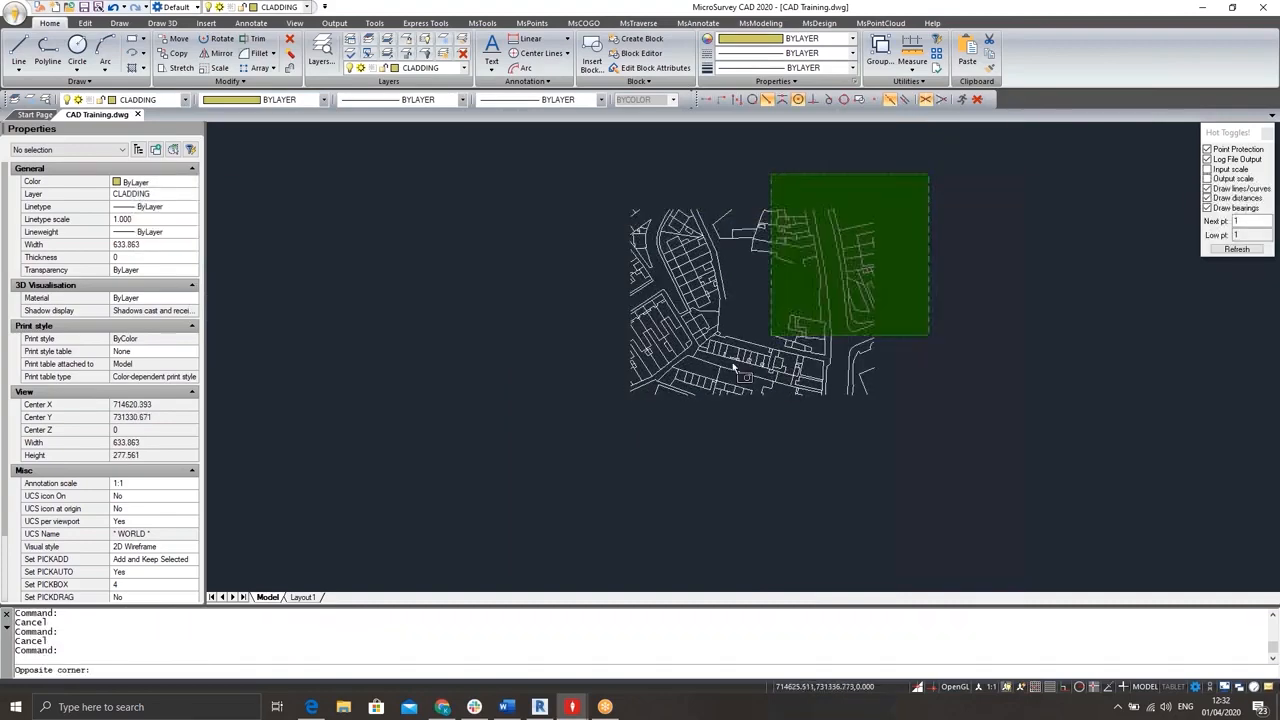
left_click(596, 424)
key("Delete")
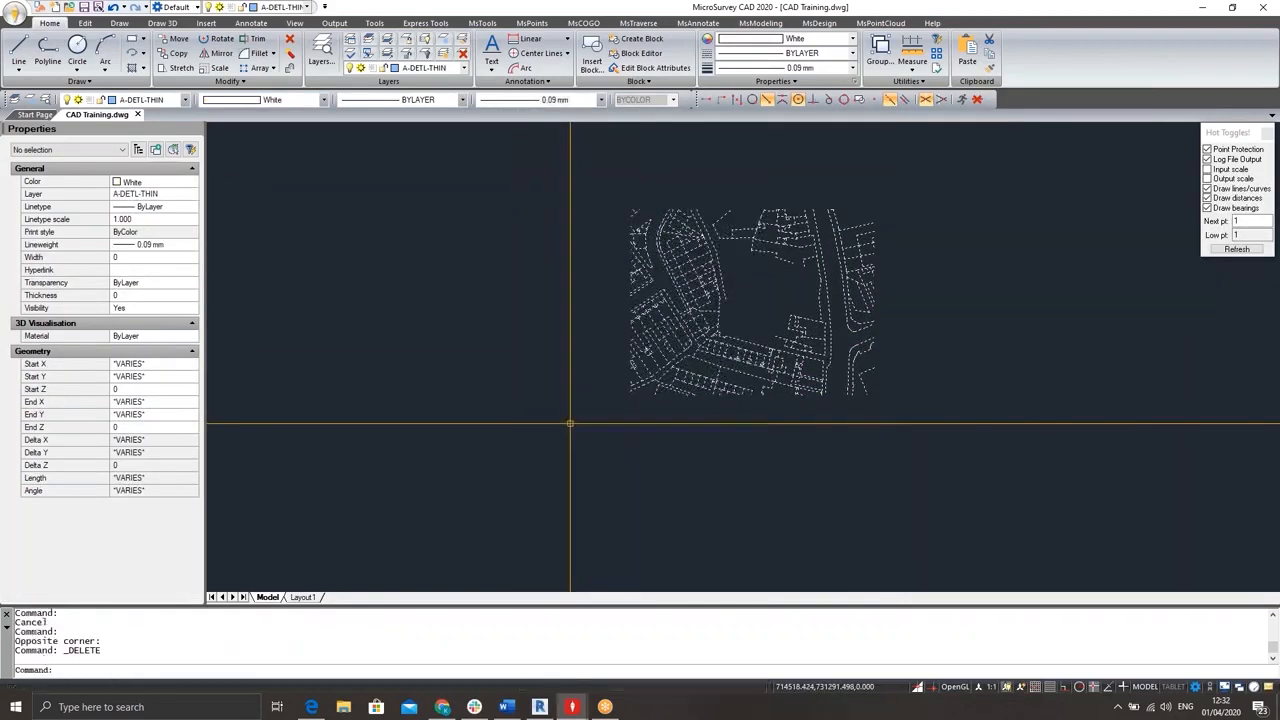
- Thaw all layers and check the remaining grid, wall and survey level labels across the site
left_click(444, 54)
scroll(796, 289, "up", 7)
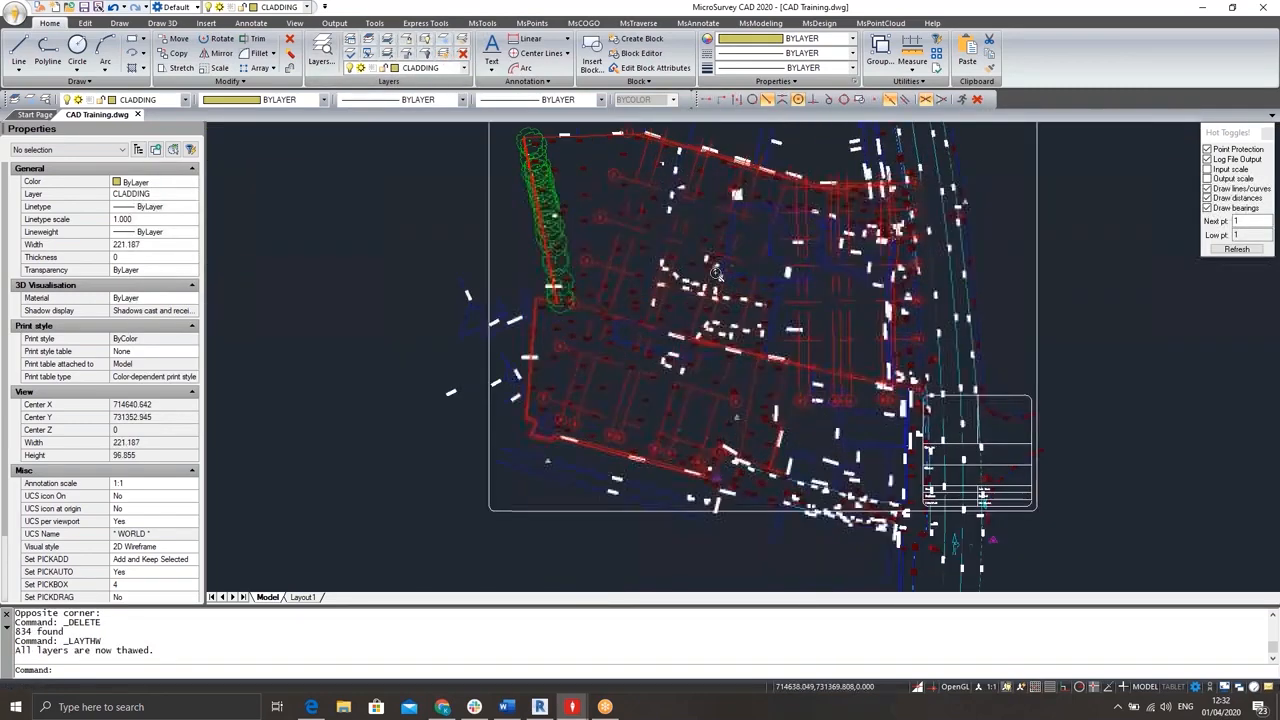
middle_click_drag(796, 289, 738, 218)
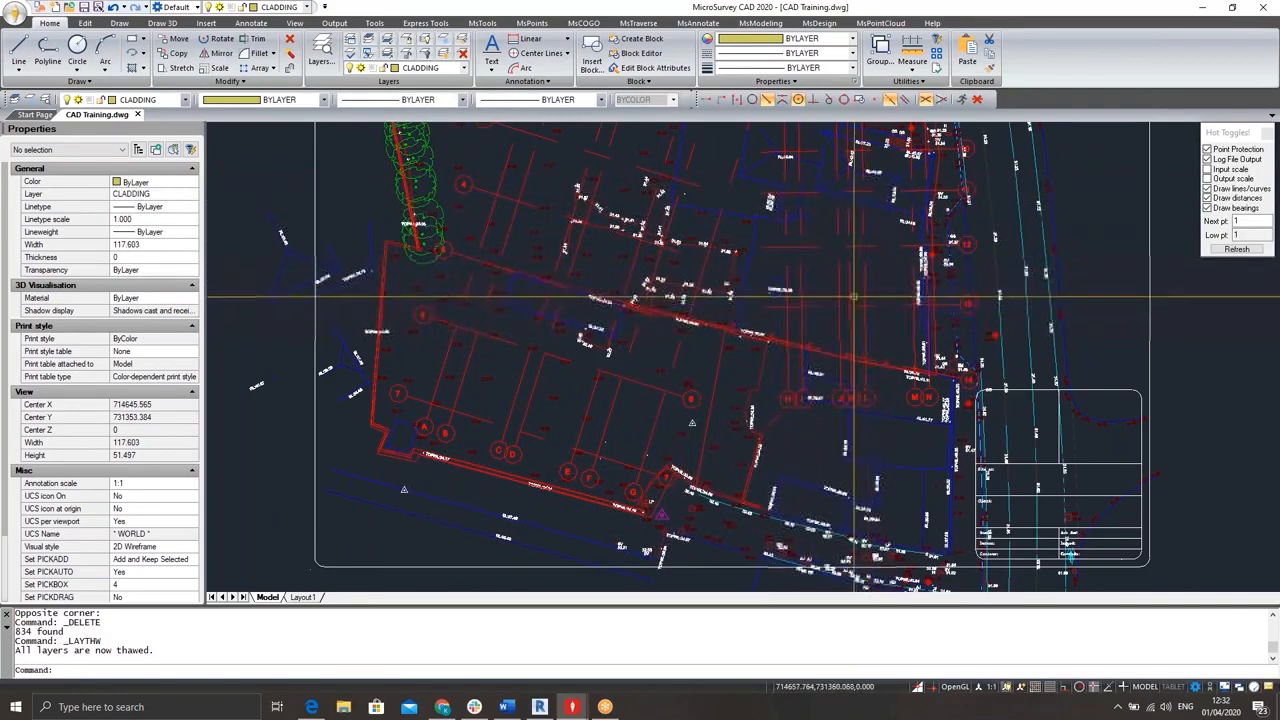
scroll(732, 302, "up", 5)
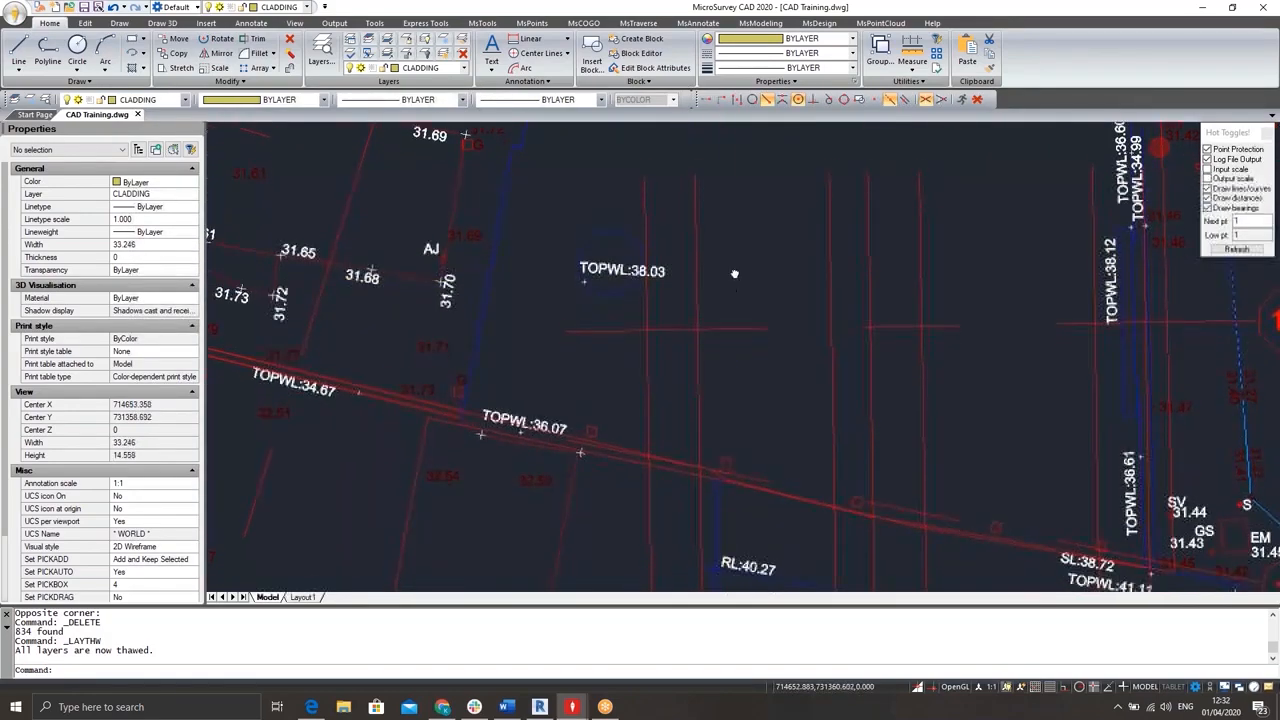
scroll(732, 302, "down", 5)
scroll(714, 325, "down", 5)
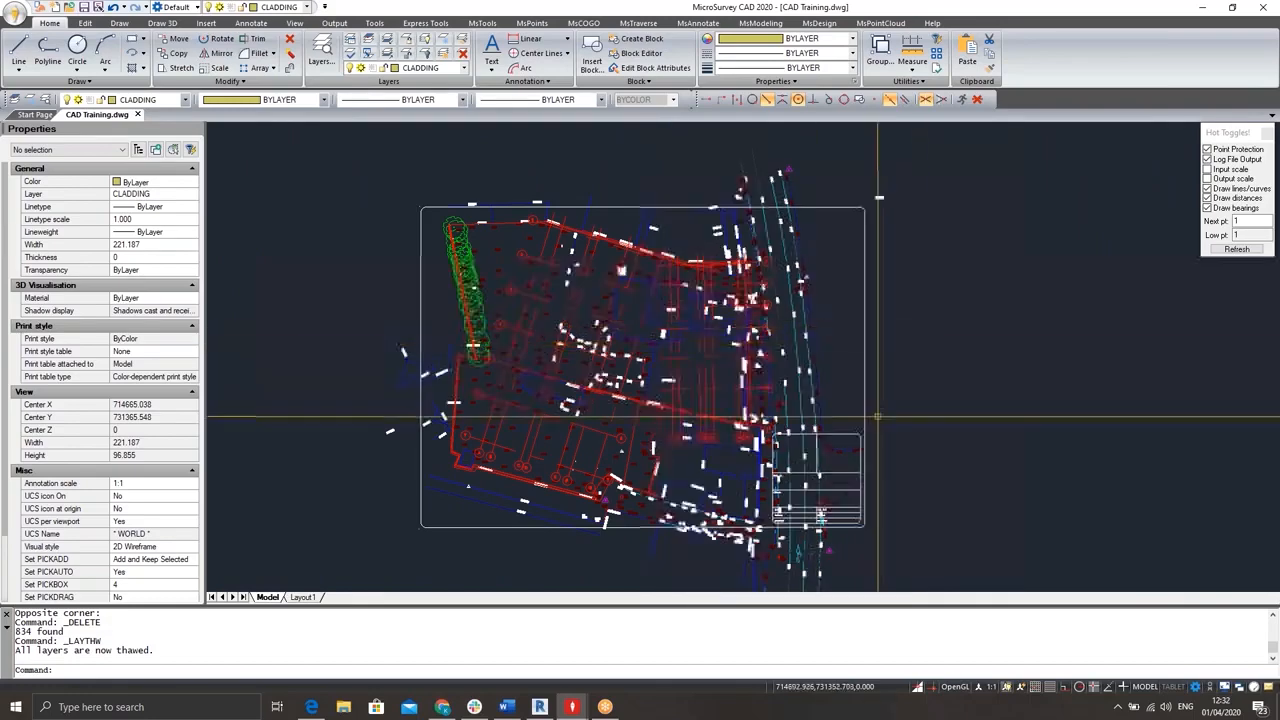
- Delete the survey labels and linework together with the right edges of the sheet frame and title block using a crossing window
scroll(866, 330, "up", 2)
left_click(908, 215)
left_click(866, 325)
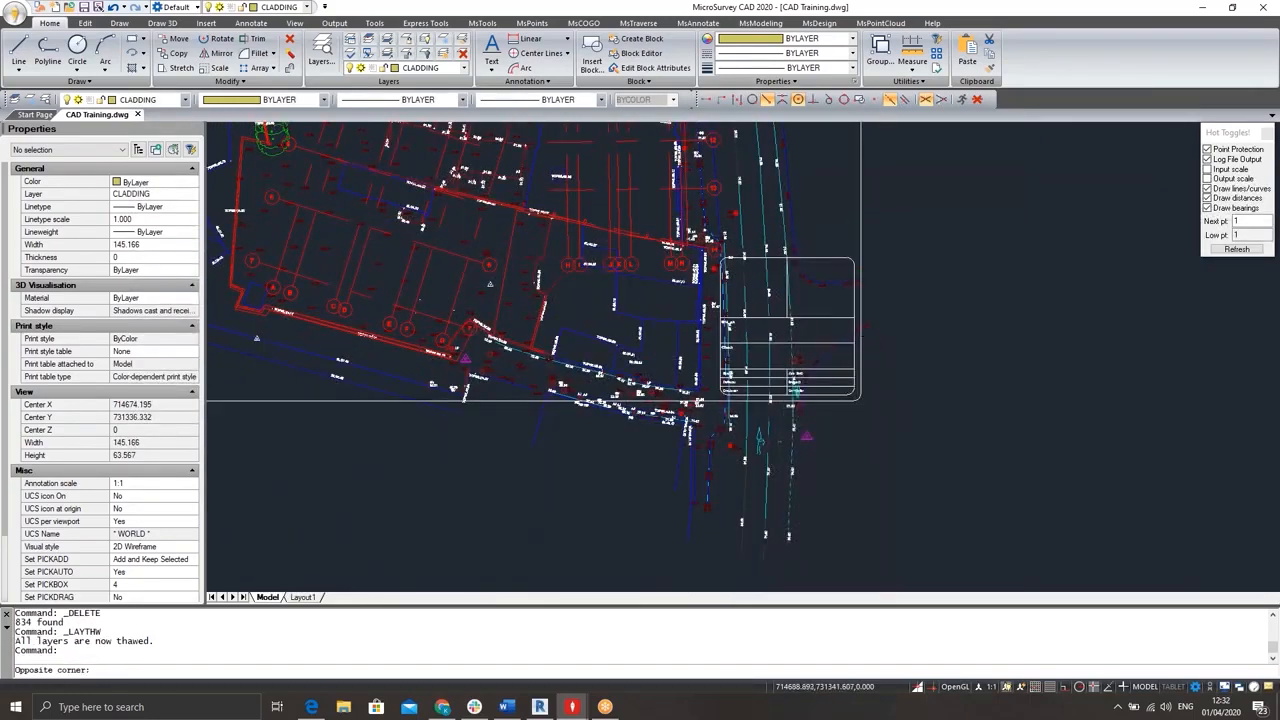
key("Delete")
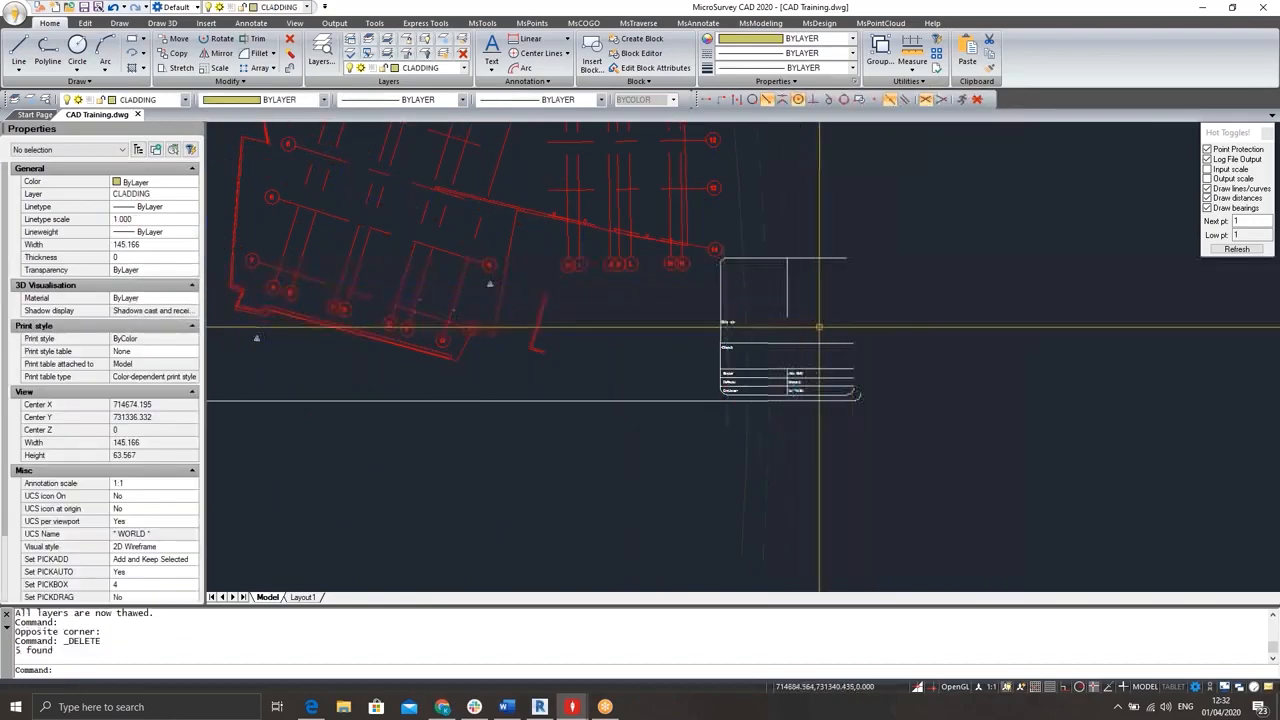
- Delete the bottom frame edge and the title block's inner lines and text with two crossing windows
middle_click_drag(898, 327, 996, 324)
left_click(982, 294)
left_click(941, 413)
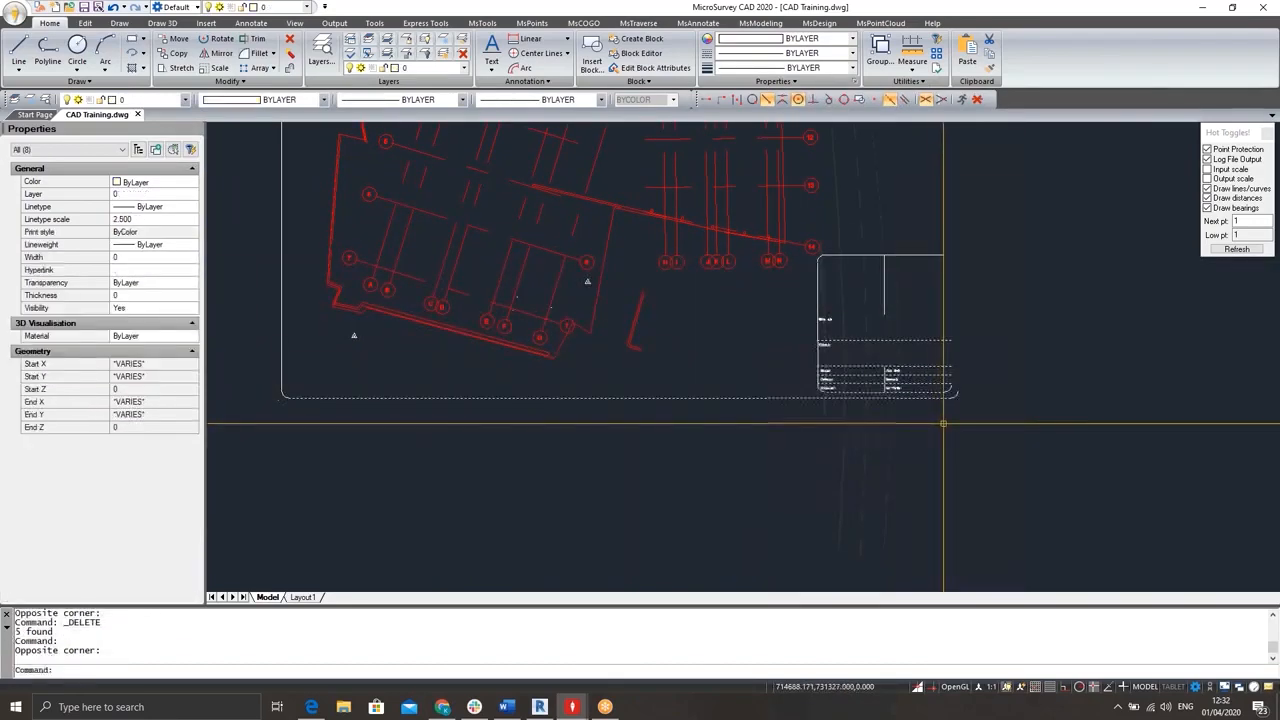
mouse_move(865, 364)
middle_mouse_down()
mouse_move(865, 381)
mouse_move(1073, 521)
mouse_move(1027, 433)
middle_mouse_up()
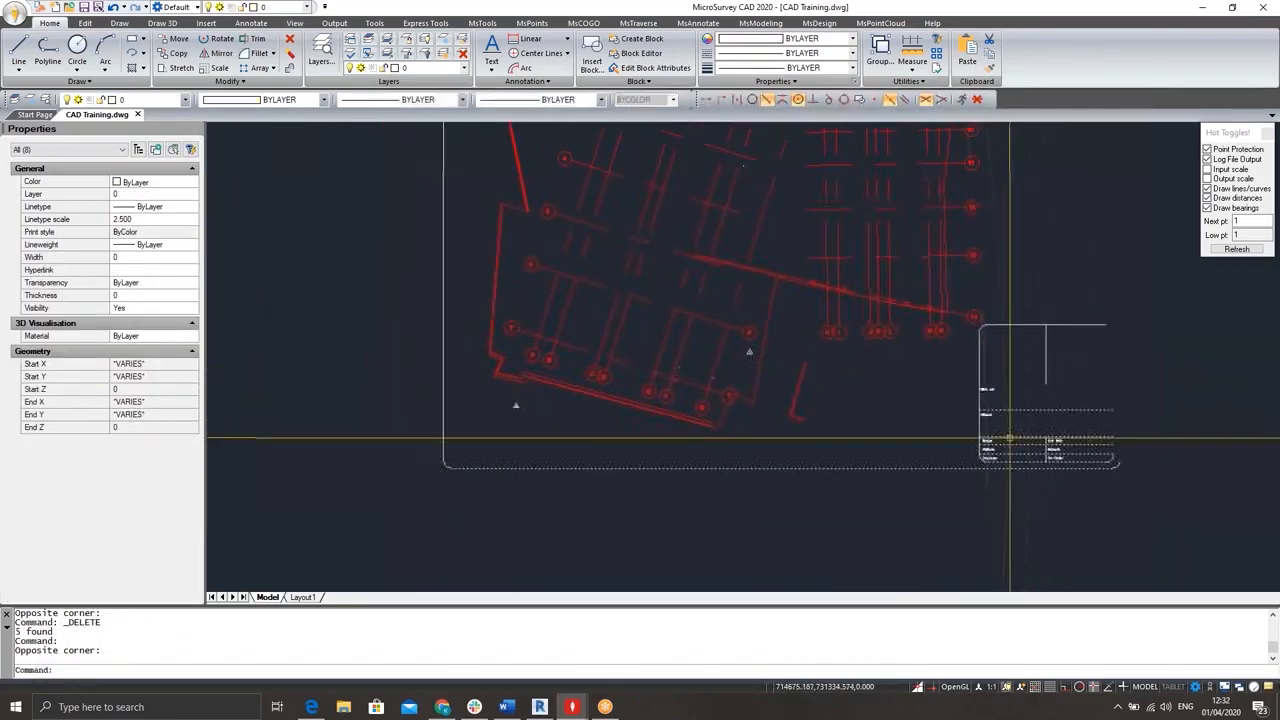
key("Delete")
left_click(1043, 362)
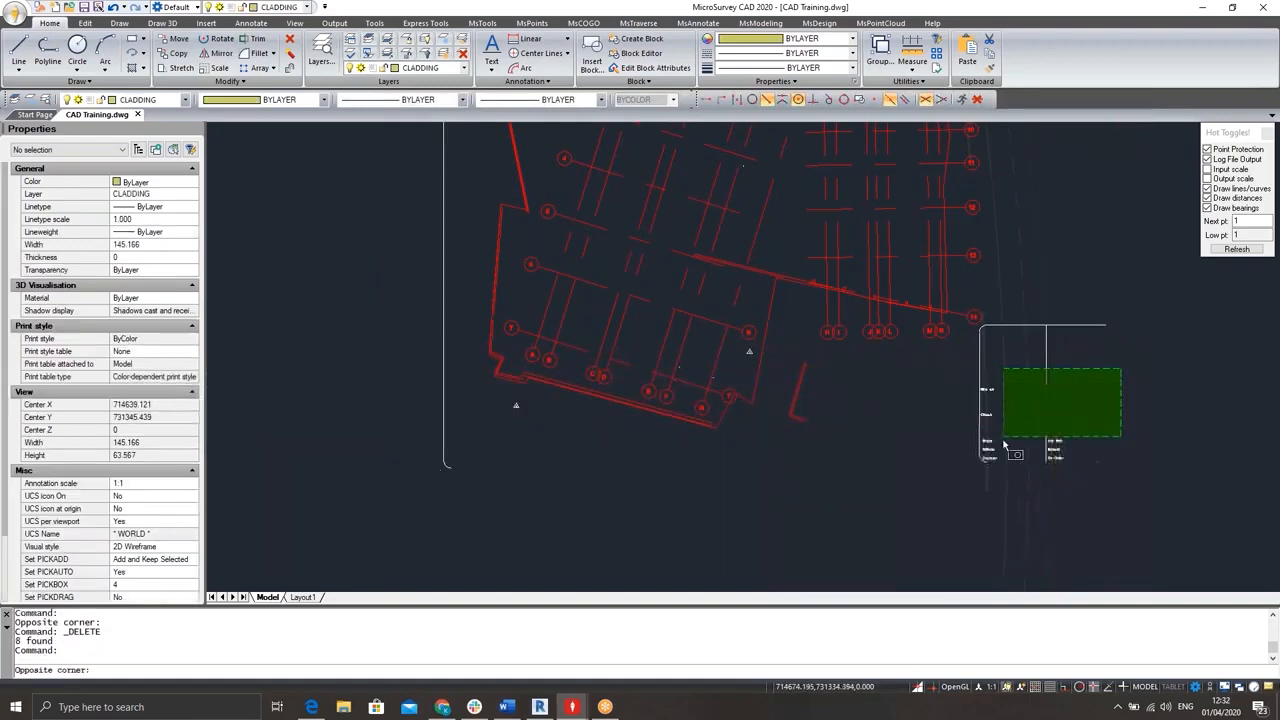
left_click(922, 443)
key("Delete")
scroll(976, 450, "down", 3)
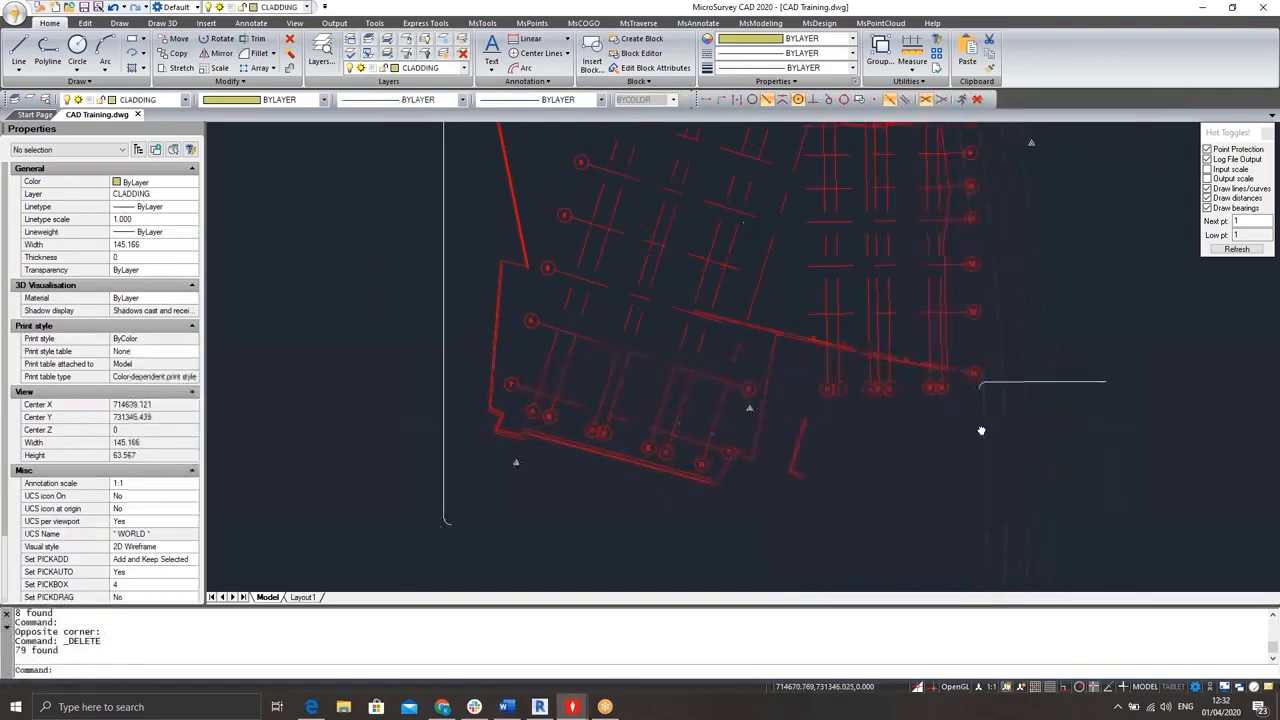
- Freeze the layers S-GRID, WALL, C-PROP-LINE and S-GRID-IDEN by picking a grid line, the wall lines and a grid bubble
left_click(441, 42)
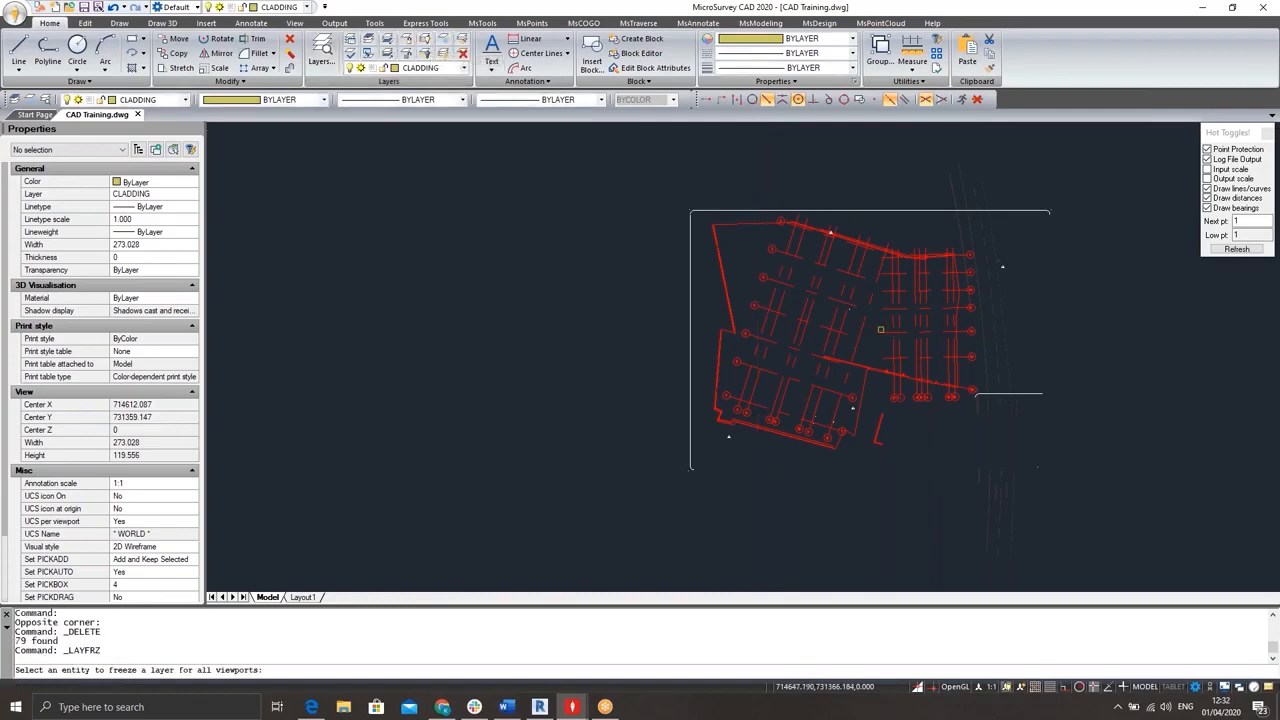
left_click(860, 326)
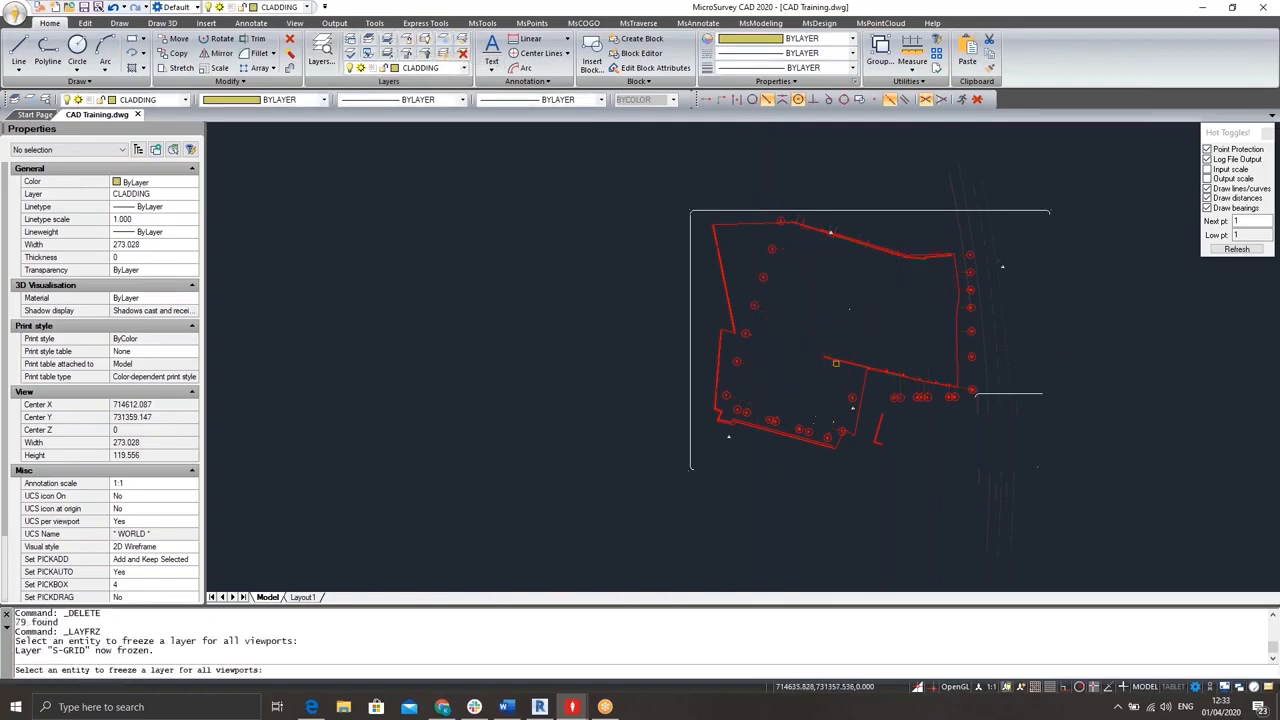
left_click(836, 363)
left_click(863, 388)
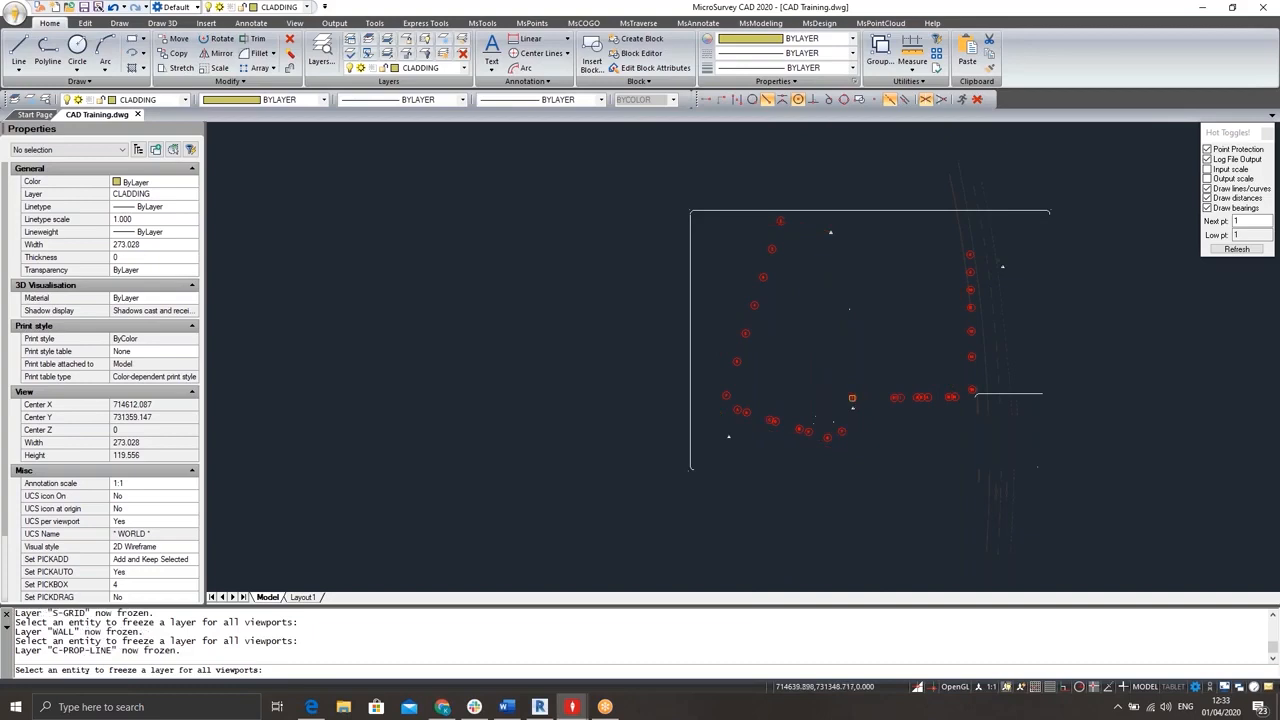
left_click(852, 398)
scroll(858, 370, "up", 5)
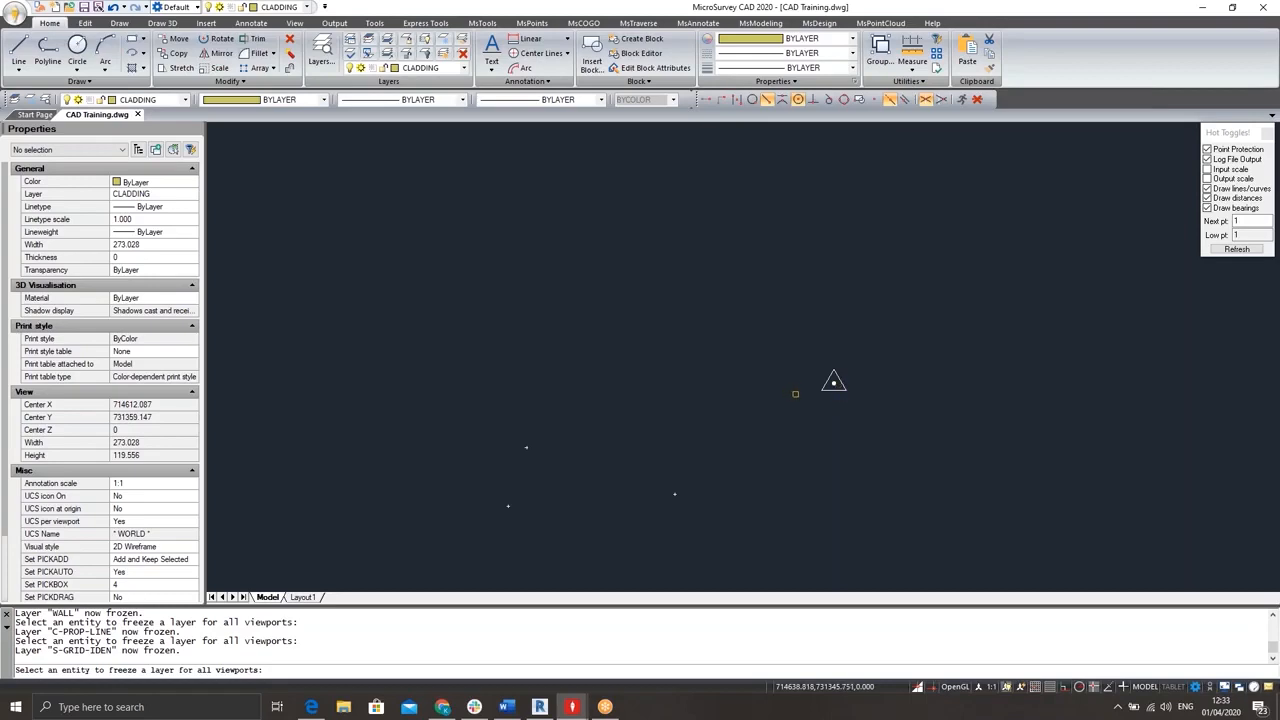
key("Escape")
key("Escape")
- Delete the leftover title block line and the faint road linework south-east of the site with two crossing windows
scroll(793, 288, "down", 5)
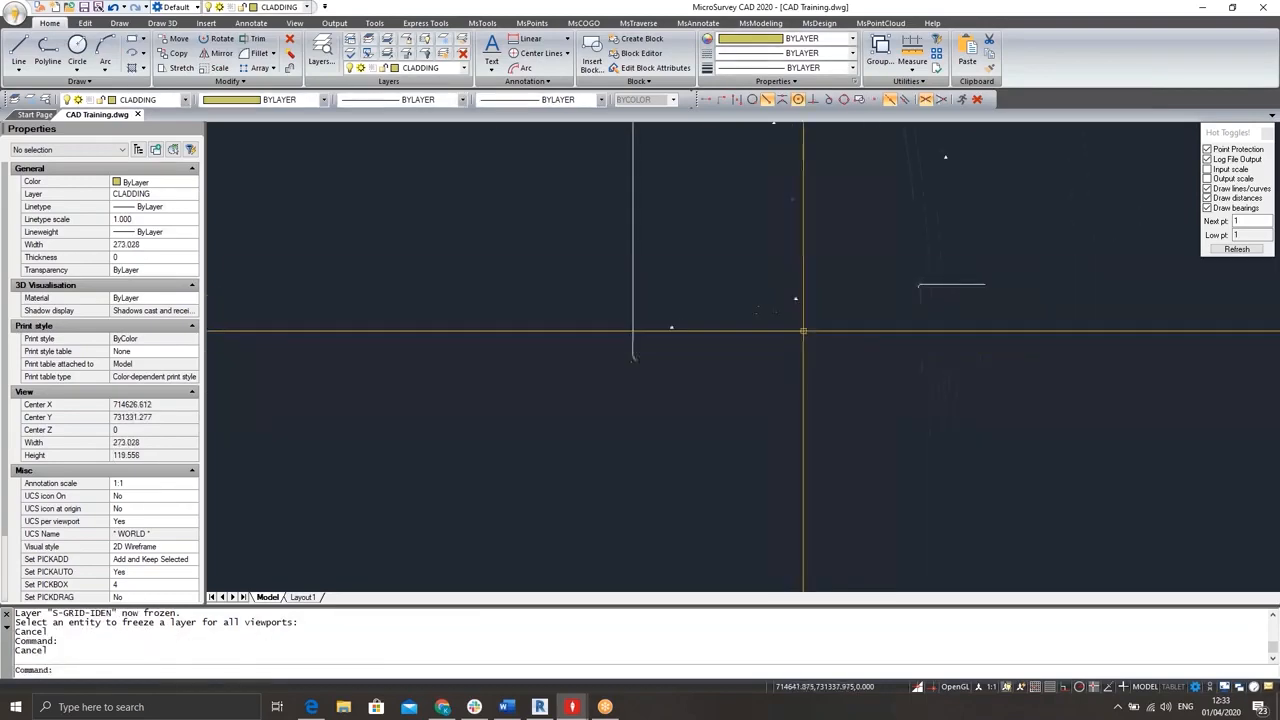
scroll(780, 330, "up", 3)
scroll(991, 300, "down", 6)
left_click(993, 289)
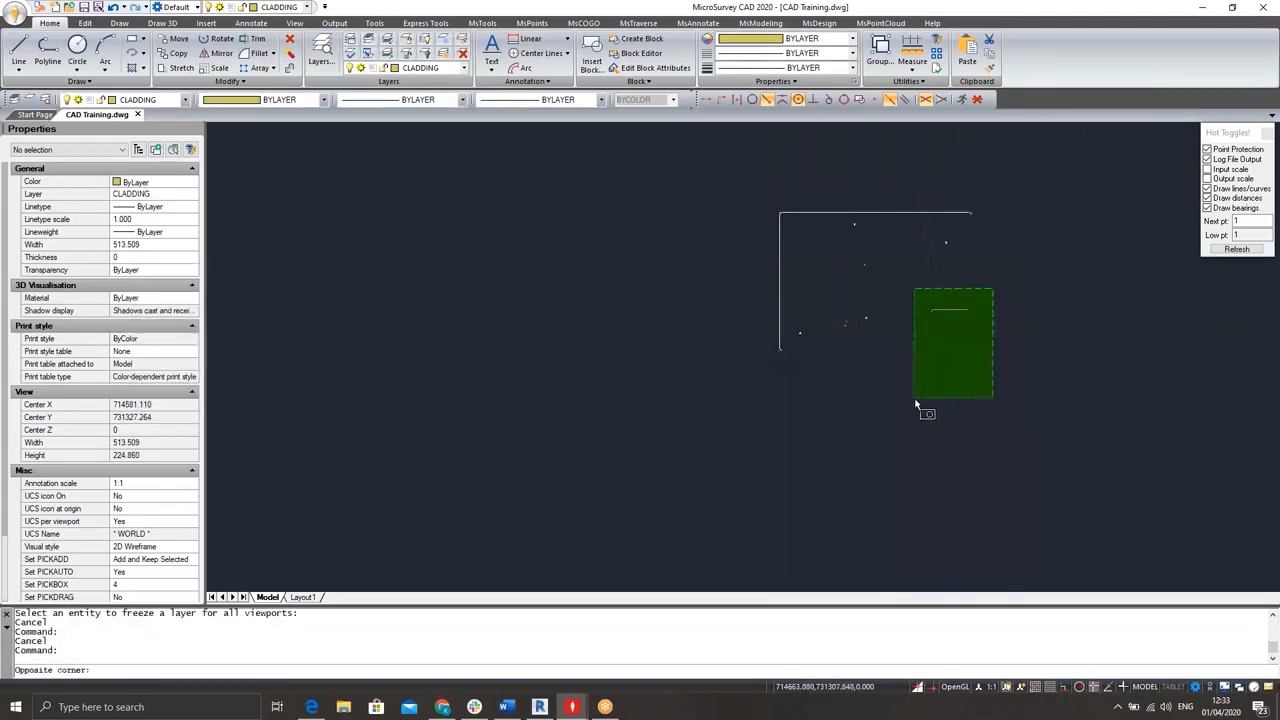
left_click(915, 404)
key("Delete")
scroll(963, 287, "up", 3)
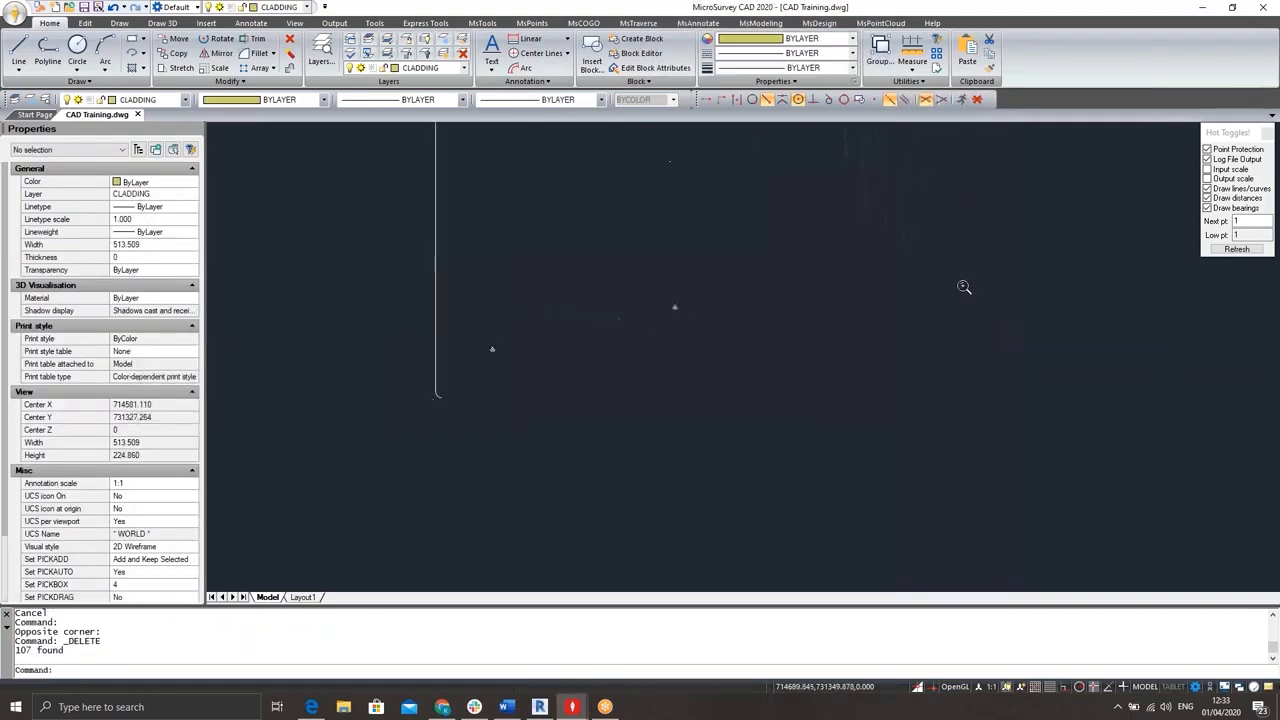
scroll(963, 287, "up", 5)
left_click(938, 258)
left_click(824, 356)
key("Delete")
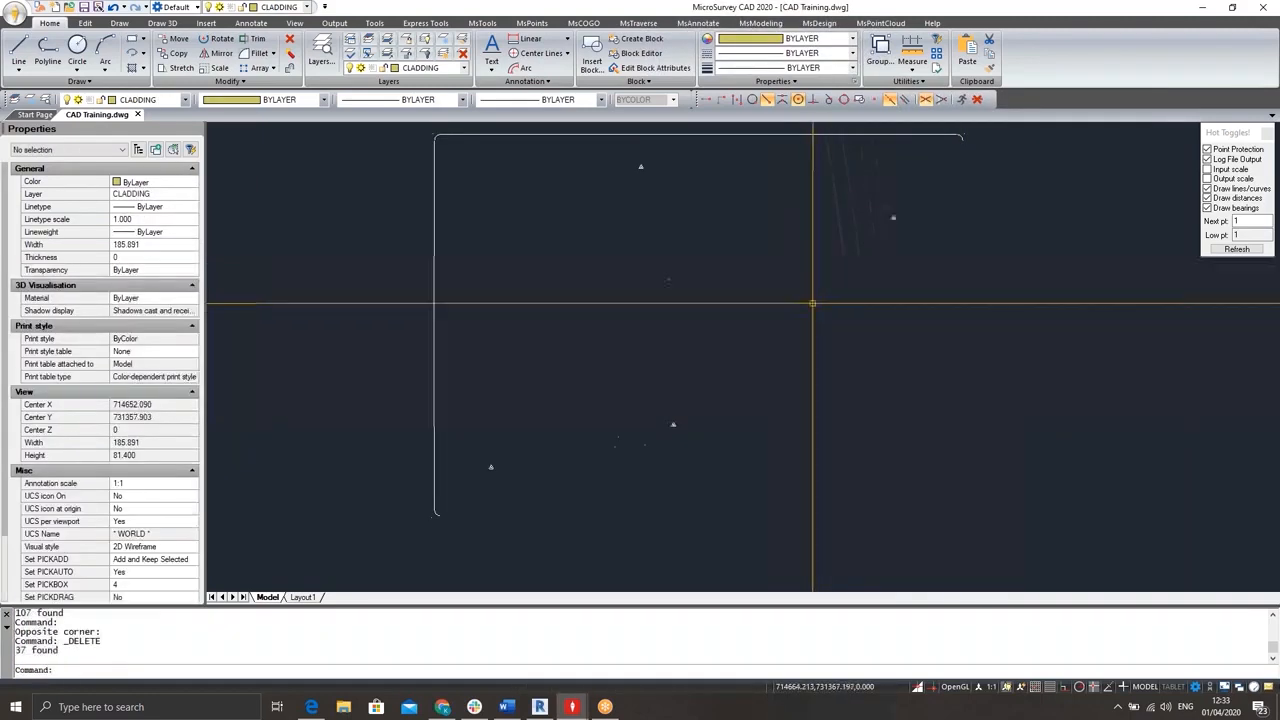
- Delete the top edge of the sheet frame and the faint road lines crossing it with two crossing windows
middle_click_drag(900, 227, 891, 306)
left_click(990, 176)
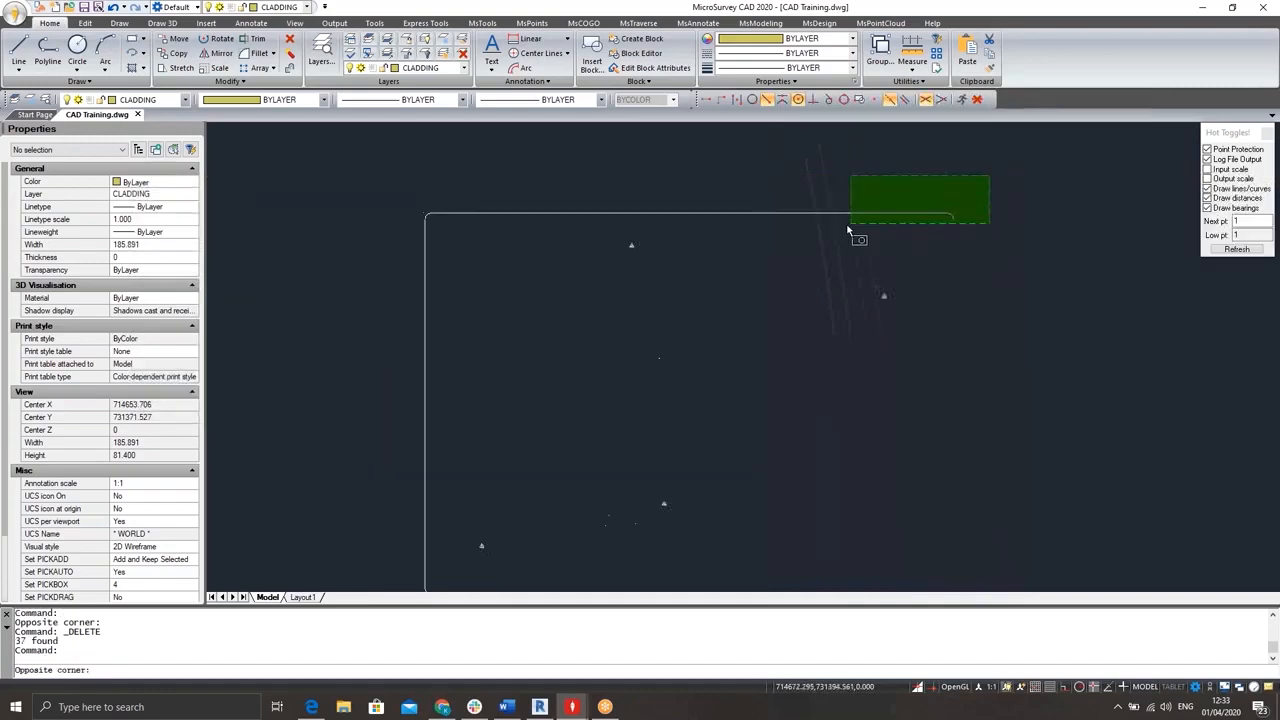
left_click(771, 251)
key("Delete")
left_click(878, 135)
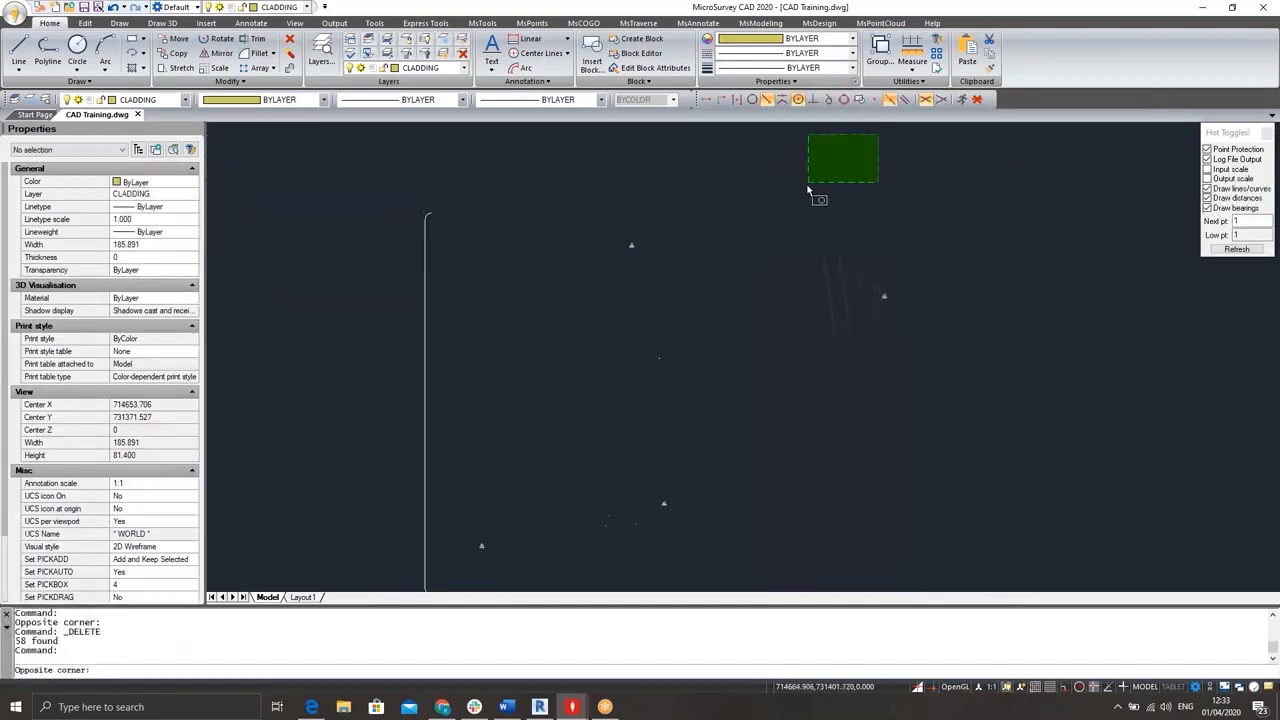
left_click(808, 190)
key("Delete")
- Delete the left edge of the sheet frame and its lower corner arc with two crossing windows
left_click(482, 172)
mouse_move(402, 350)
middle_mouse_down()
mouse_move(410, 50)
mouse_move(405, 245)
middle_mouse_up()
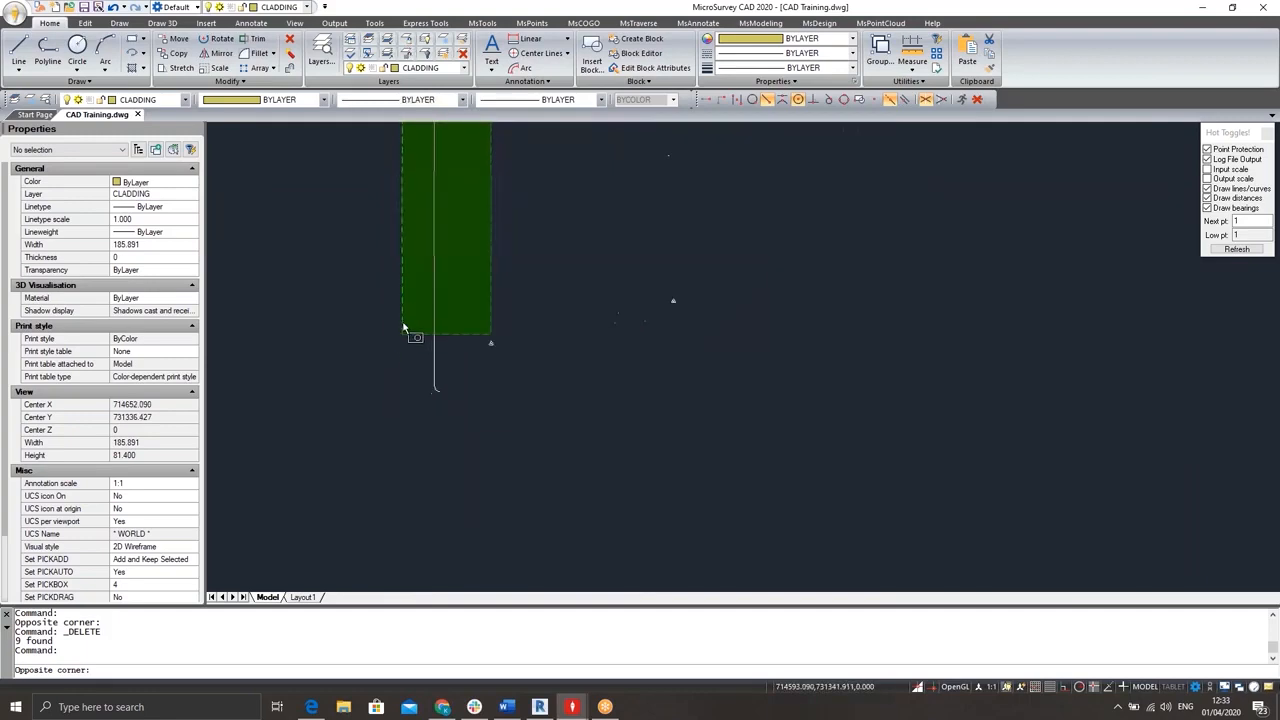
left_click(404, 330)
key("Delete")
left_click(452, 301)
left_click(406, 418)
key("Delete")
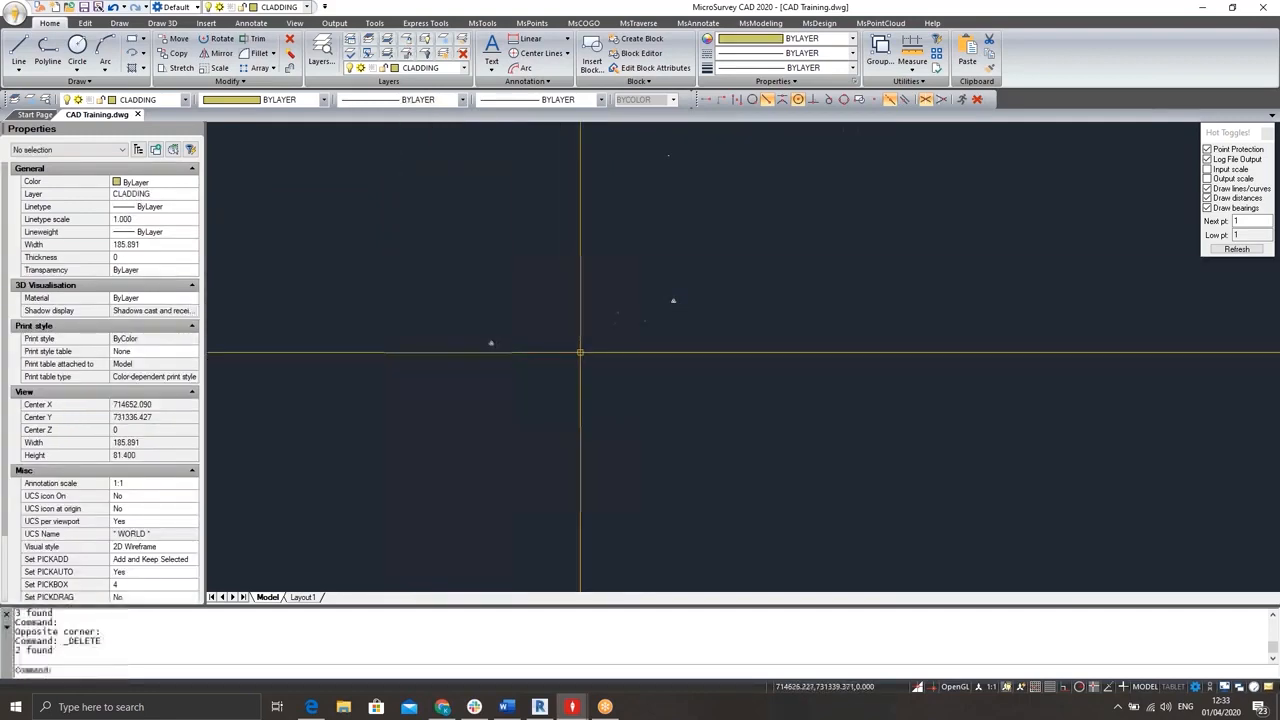
- Delete the stray survey points between the triangular control markers and select among the faint lines beside the eastern marker
left_click(660, 275)
left_click(643, 331)
key("Delete")
middle_click_drag(671, 278, 609, 519)
left_click(638, 337)
left_click(598, 388)
key("Delete")
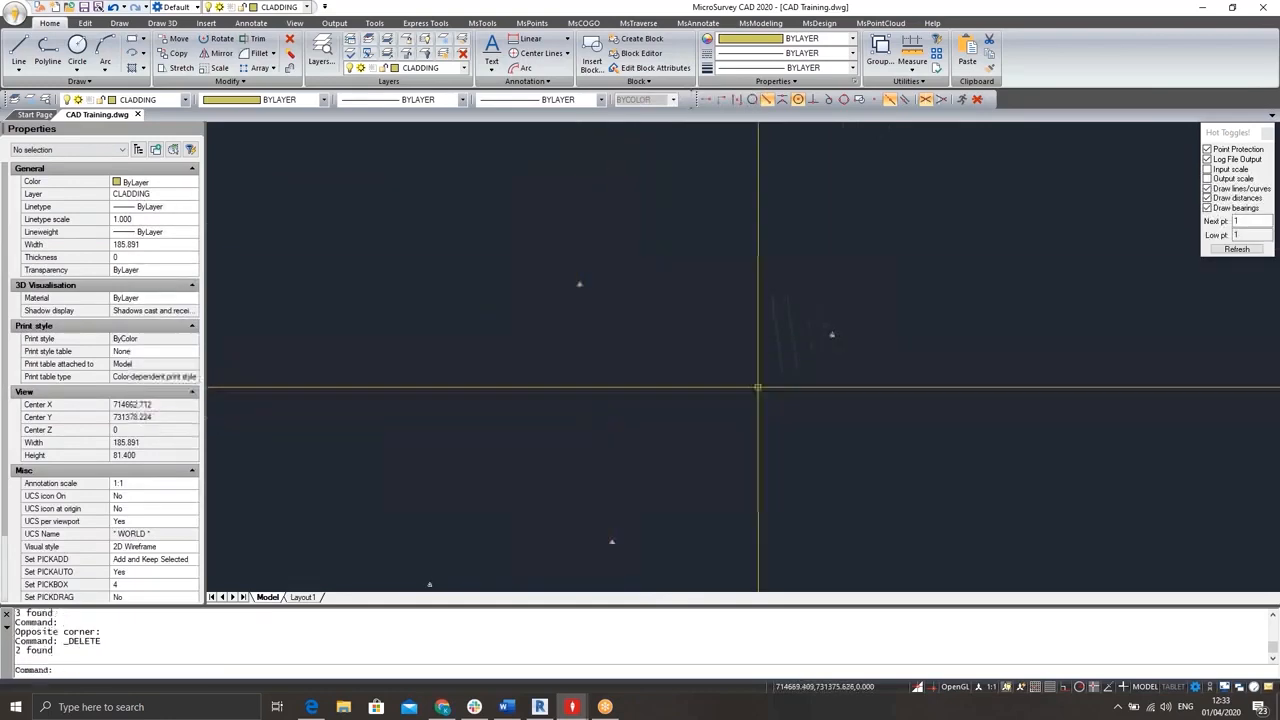
left_click(851, 280)
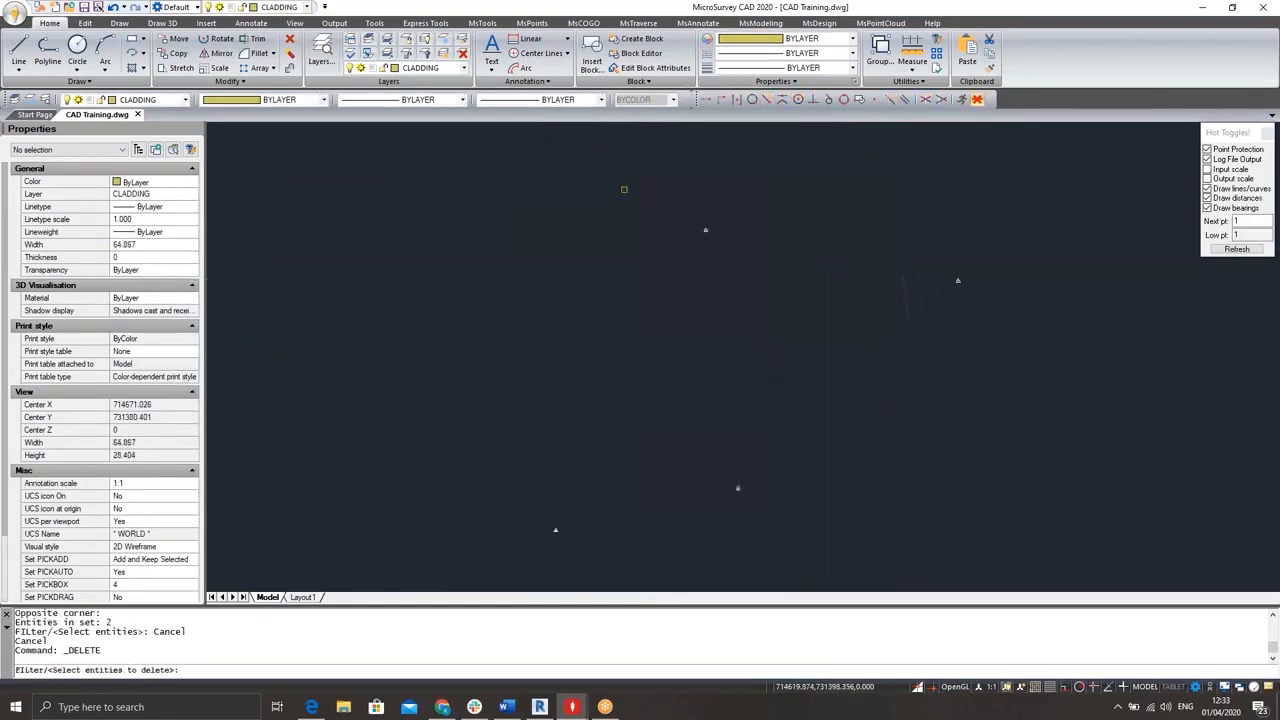
- Thaw all layers and inspect the remaining gridlines, walls and triangular control markers around the site
left_click(444, 54)
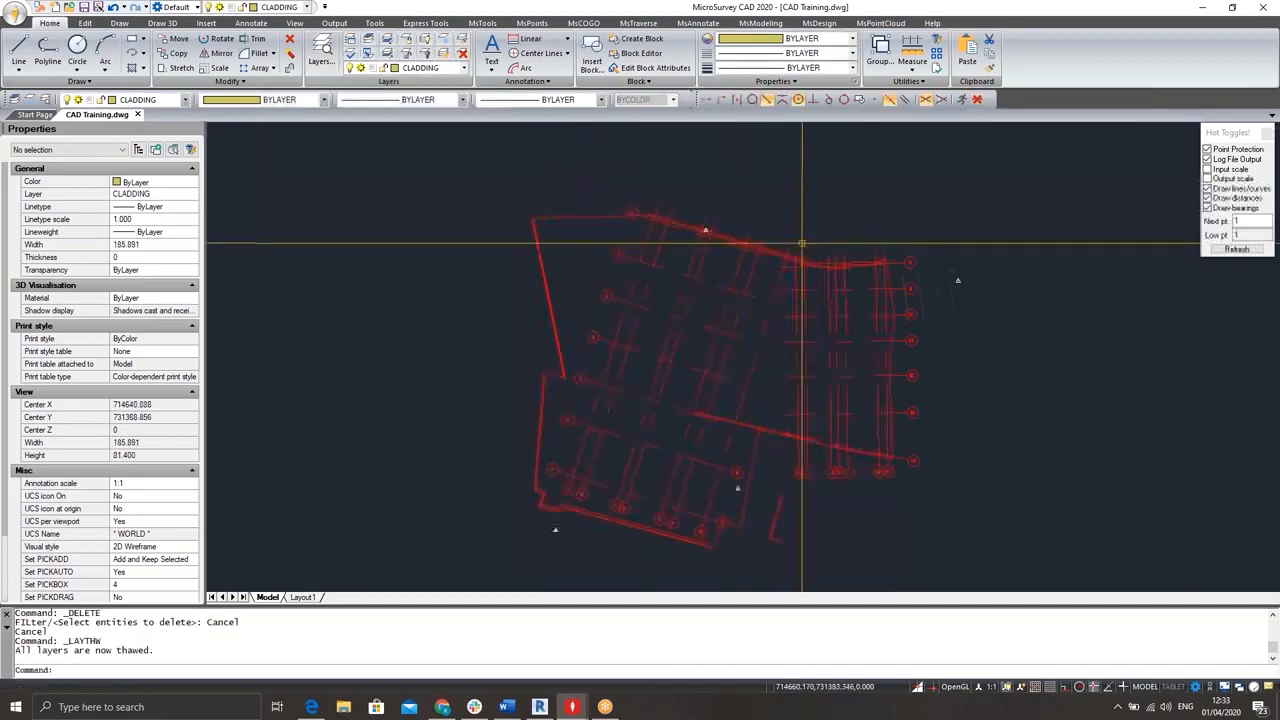
middle_click_drag(871, 323, 885, 236)
scroll(579, 429, "up", 4)
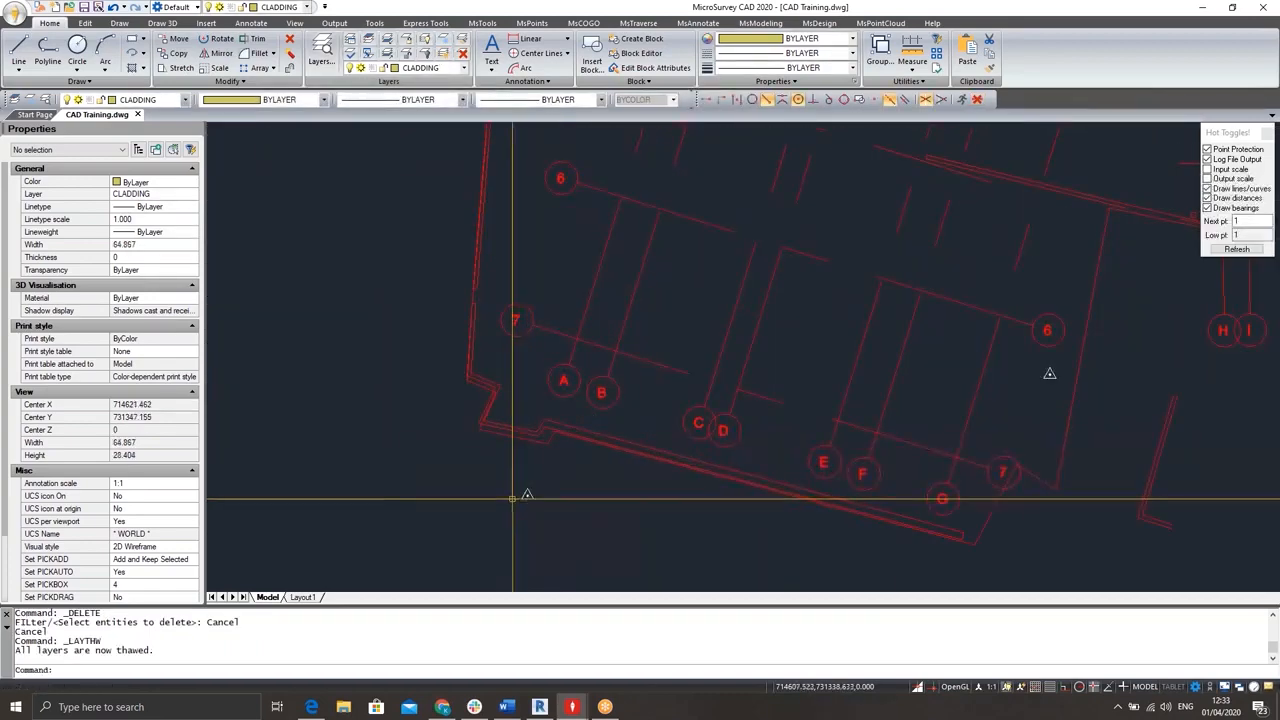
scroll(517, 497, "up", 5)
scroll(525, 480, "down", 5)
middle_click_drag(986, 352, 814, 366)
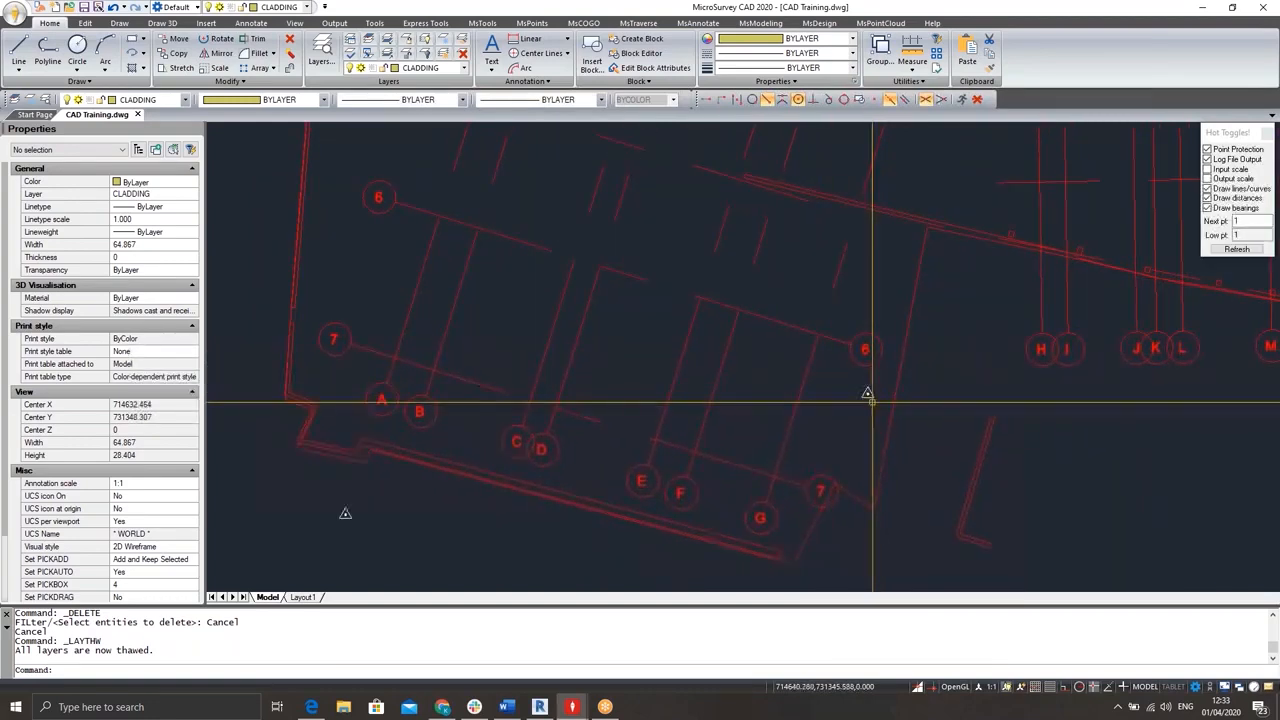
middle_click_drag(884, 408, 859, 452)
scroll(859, 452, "down", 2)
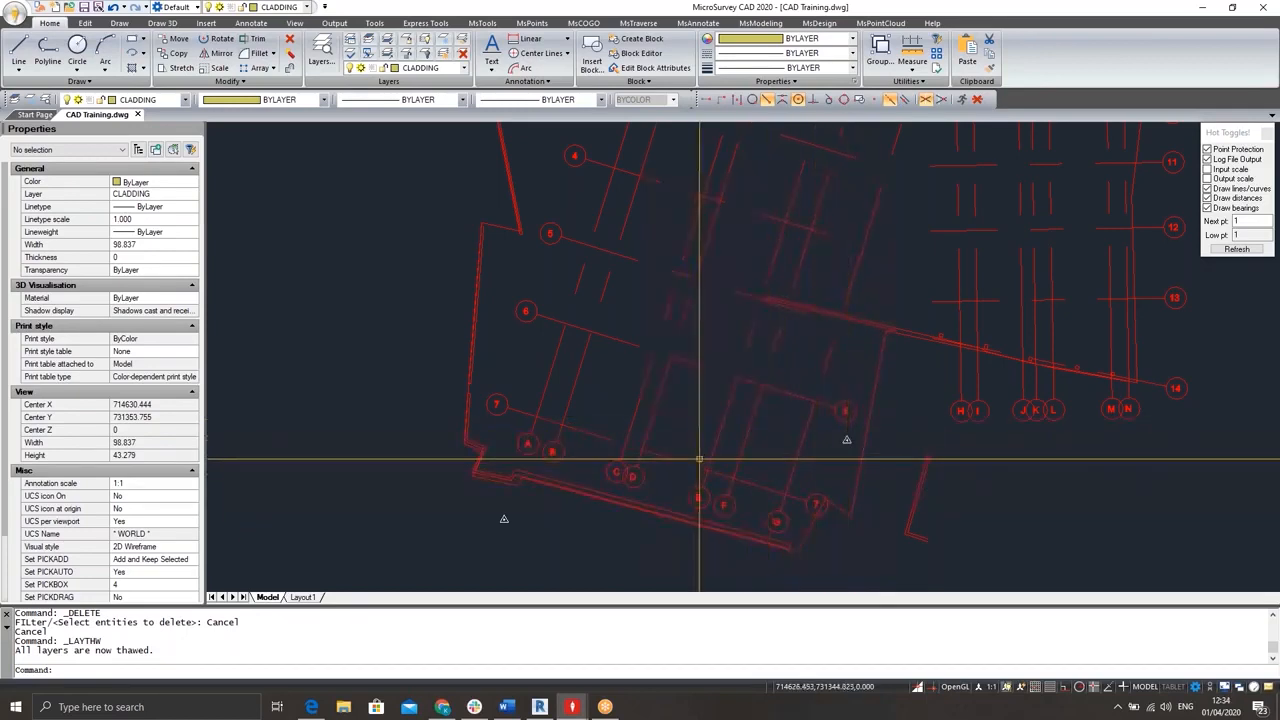
mouse_move(887, 257)
middle_mouse_down()
mouse_move(871, 283)
mouse_move(778, 294)
mouse_move(745, 321)
middle_mouse_up()
scroll(794, 262, "down", 2)
scroll(745, 321, "down", 2)
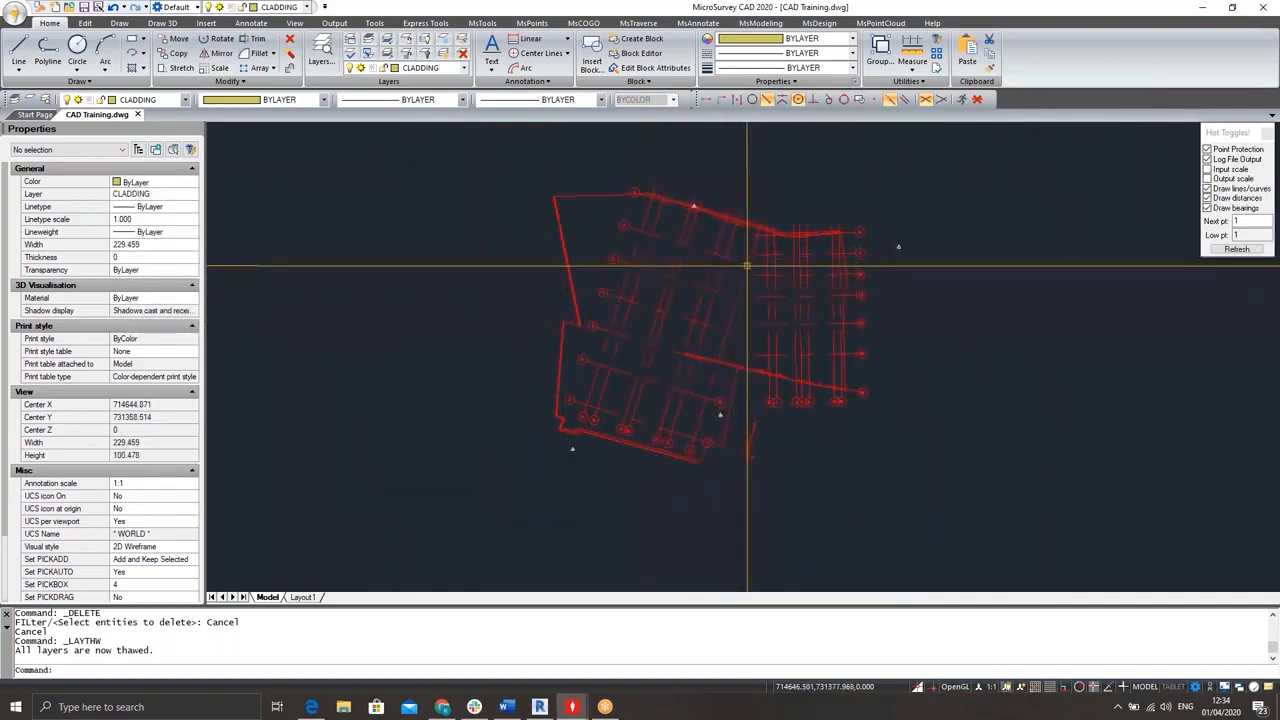
scroll(623, 314, "up", 5)
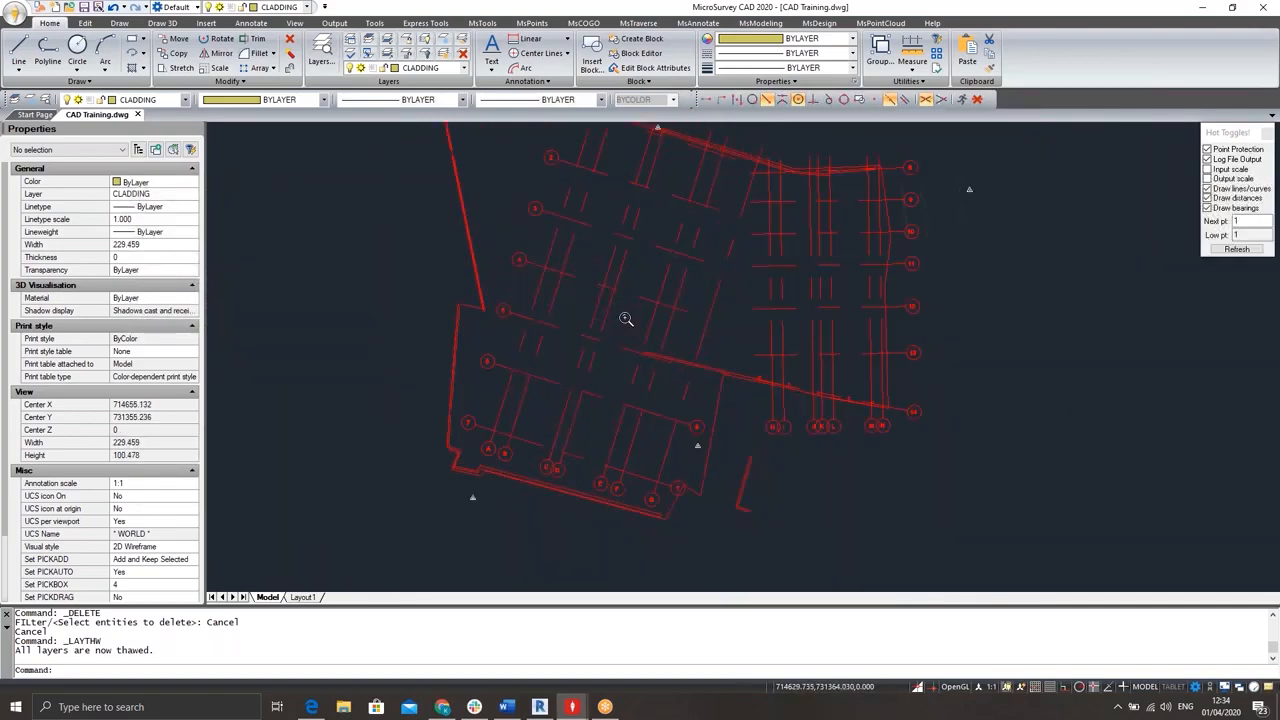
- Identify the coordinates of the point where gridline 4 meets its bubble using the ID command
type("ID")
key("Return")
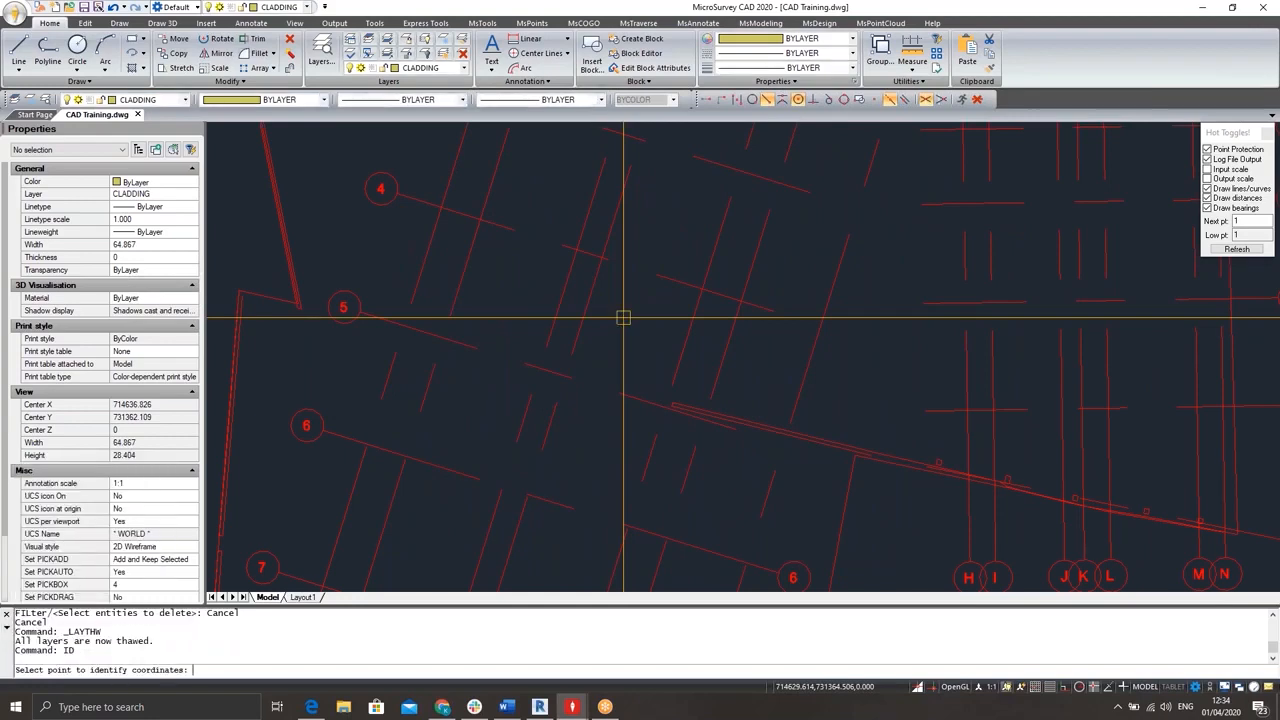
left_click(399, 195)
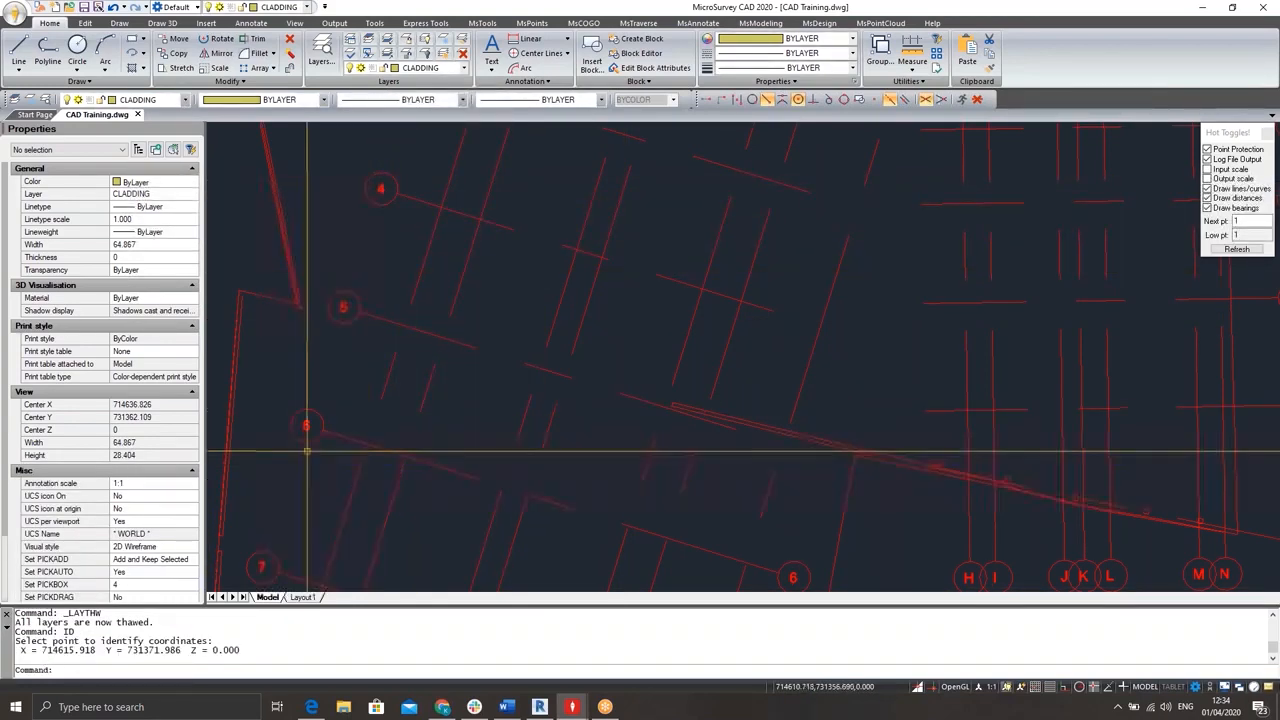
- Measure the distance from gridline 6 to gridline 4 with the DIST command
type("dist")
key("Return")
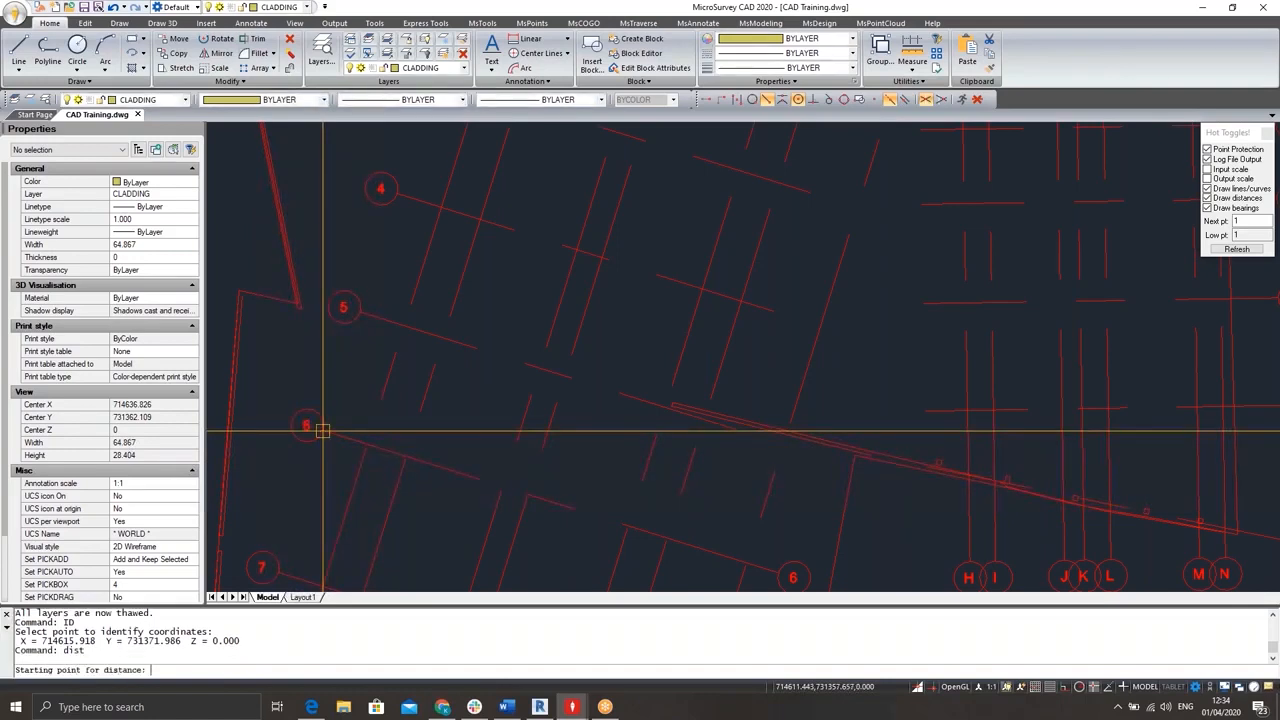
left_click(366, 444)
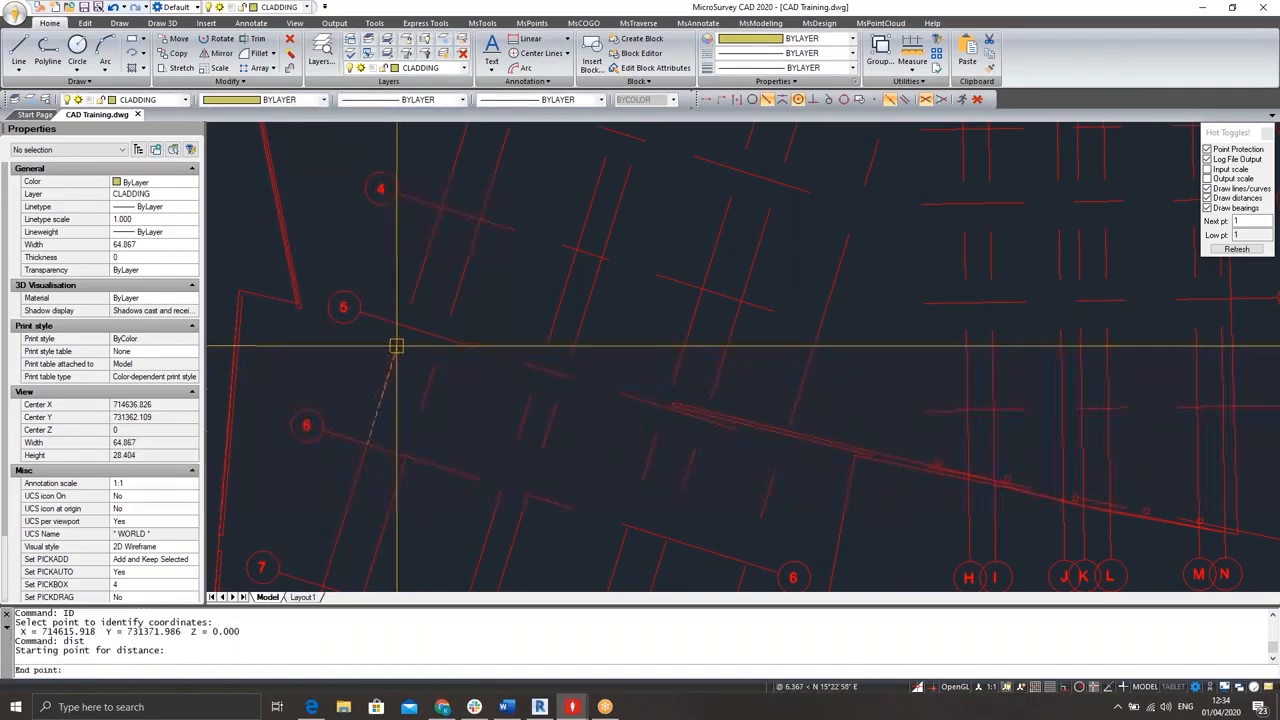
left_click(440, 200)
- Review the cleaned gridlines, walls and triangular control markers across the whole site
scroll(606, 352, "down", 8)
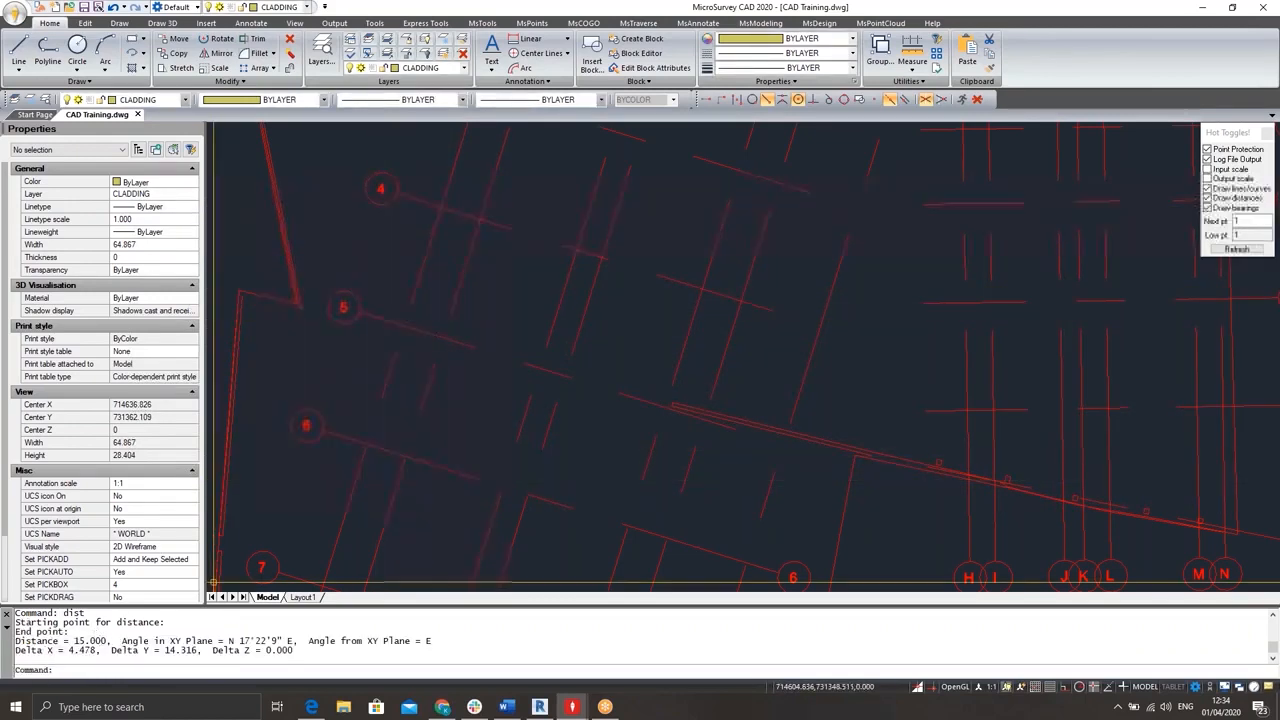
scroll(607, 345, "down", 5)
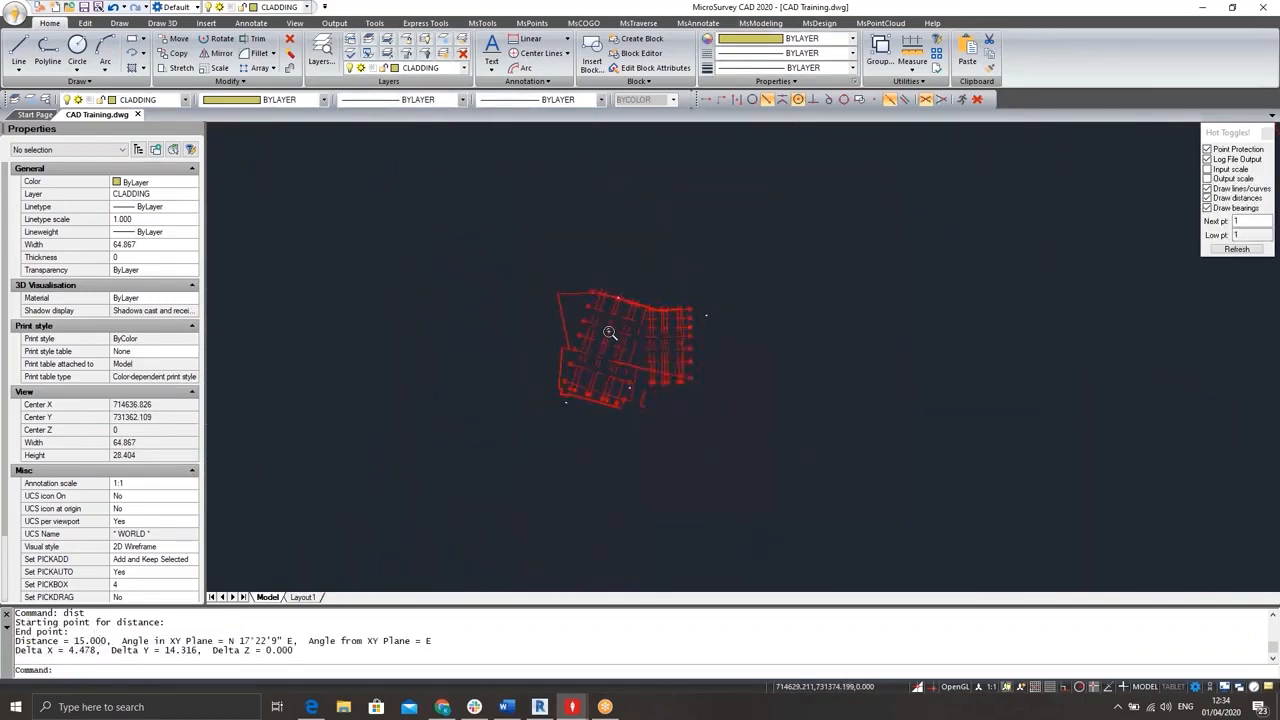
scroll(624, 343, "up", 6)
middle_click_drag(604, 329, 562, 317)
scroll(543, 283, "down", 3)
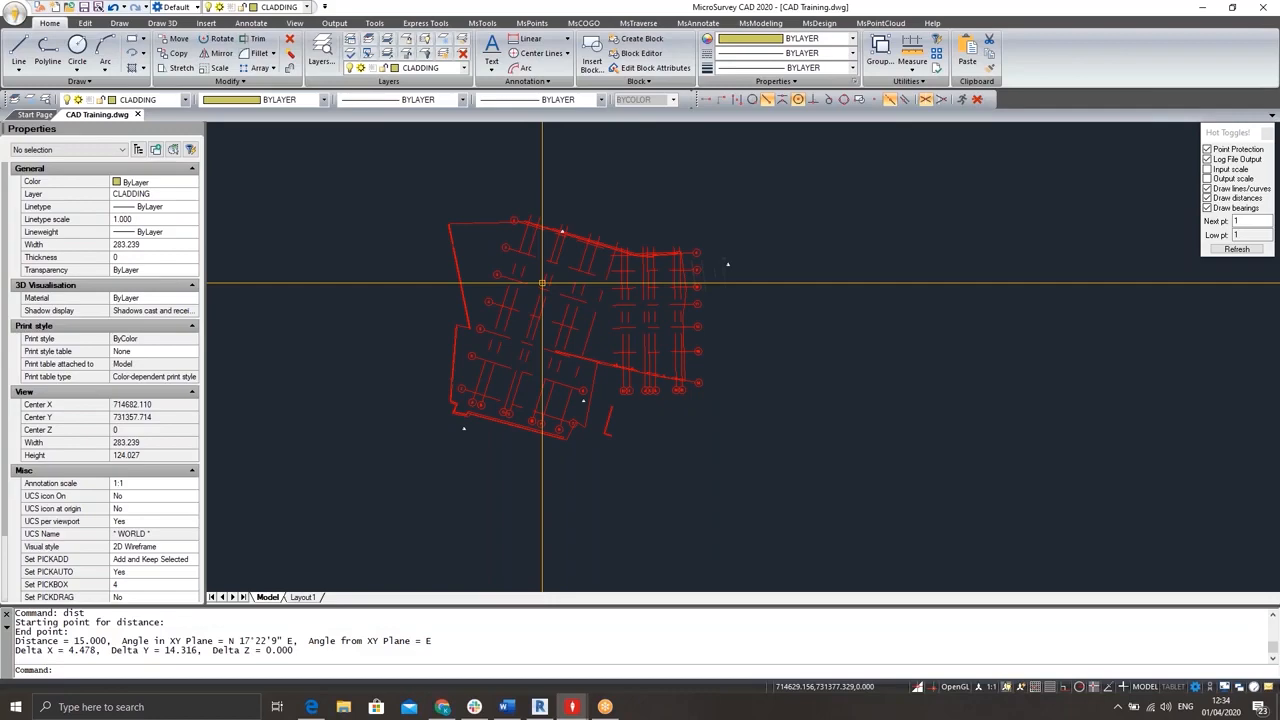
scroll(640, 245, "up", 3)
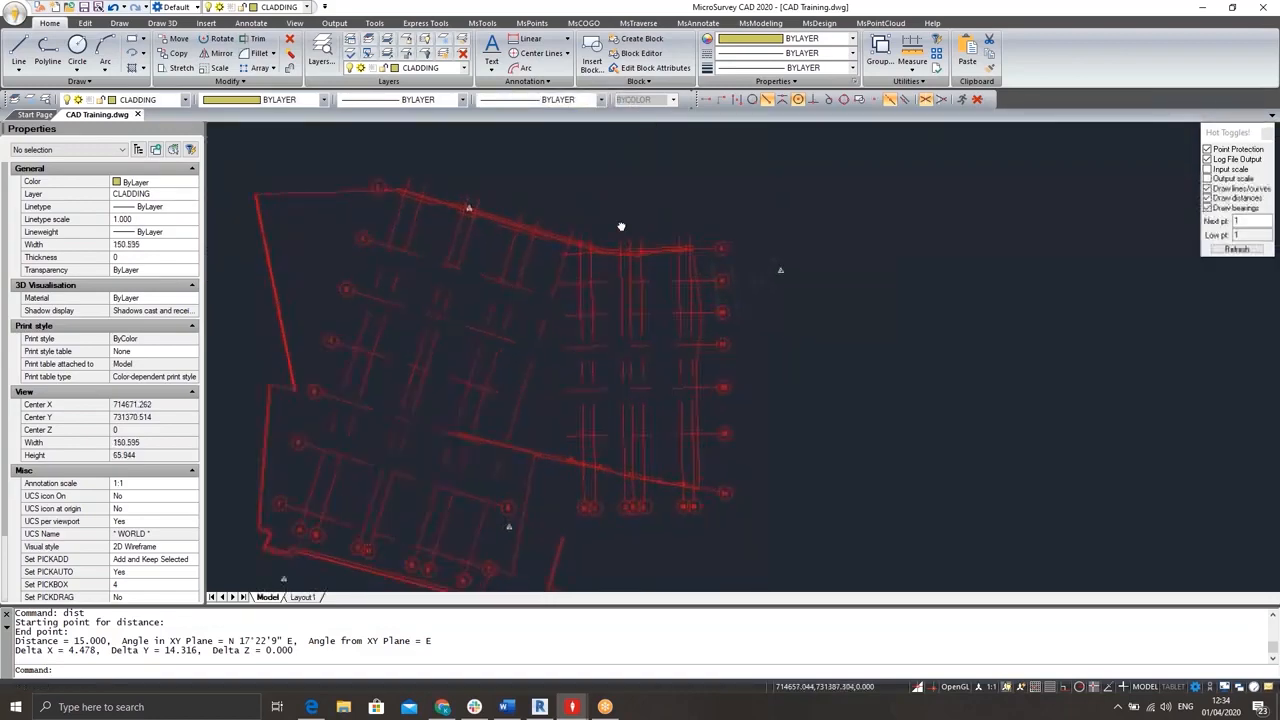
scroll(621, 227, "down", 3)
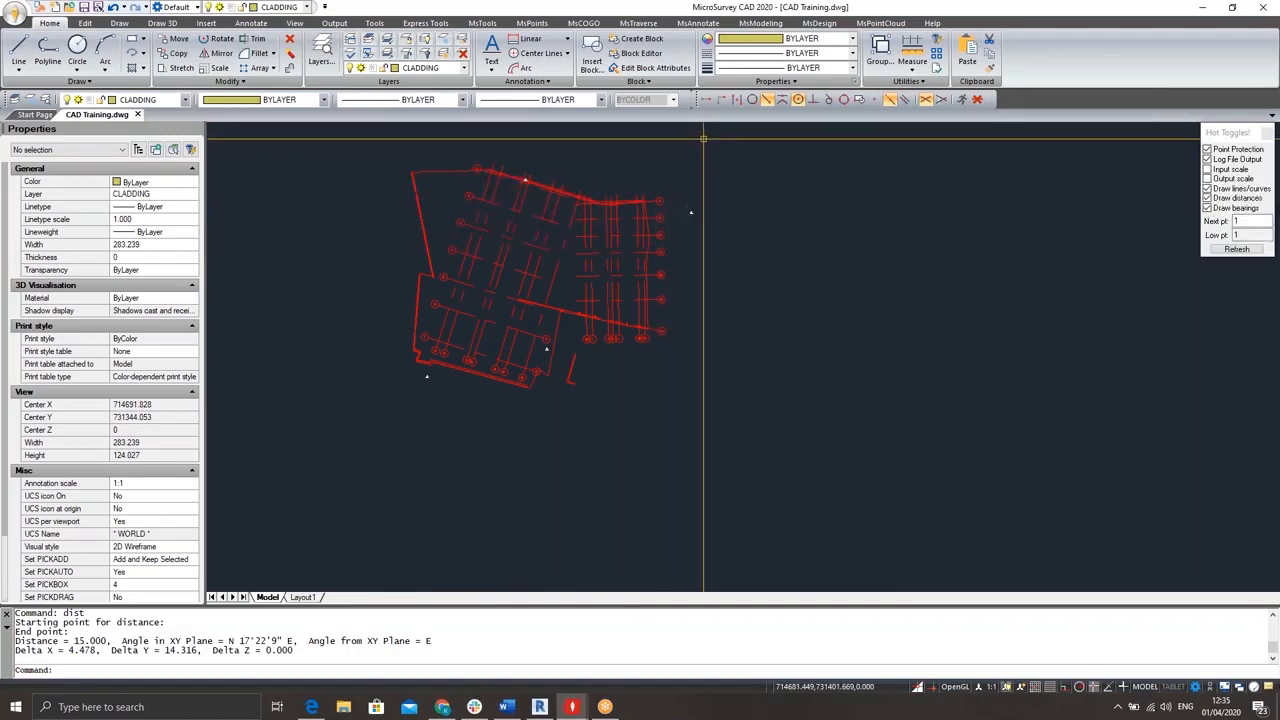
- Copy all gridlines, walls and control markers to the clipboard with a base point at the walls' southern corner
scroll(704, 138, "down", 3)
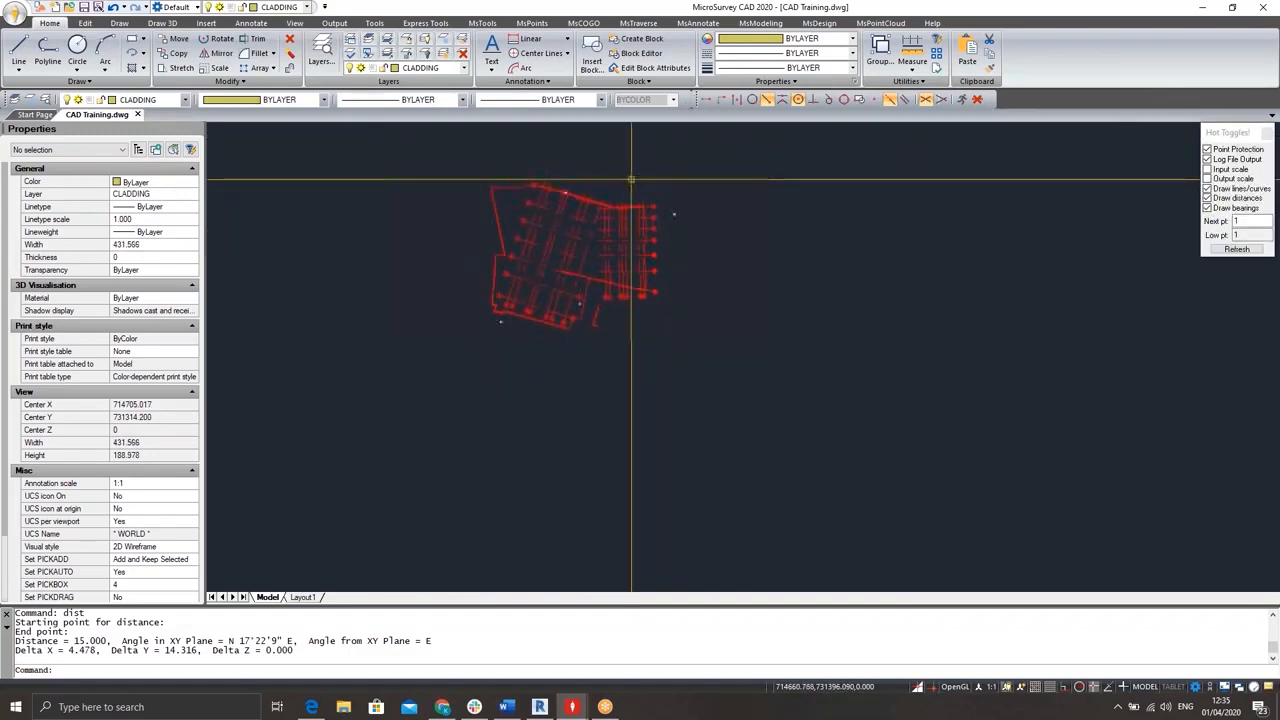
left_click(737, 155)
left_click(418, 395)
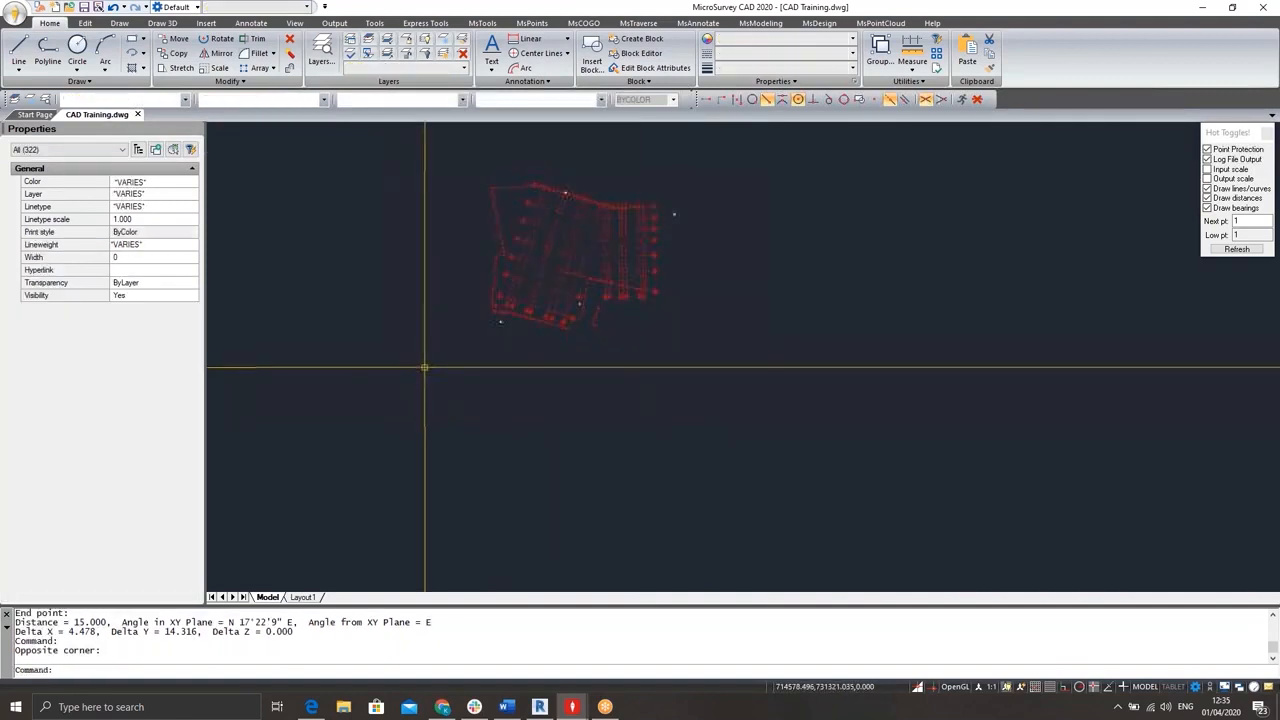
right_click(521, 373)
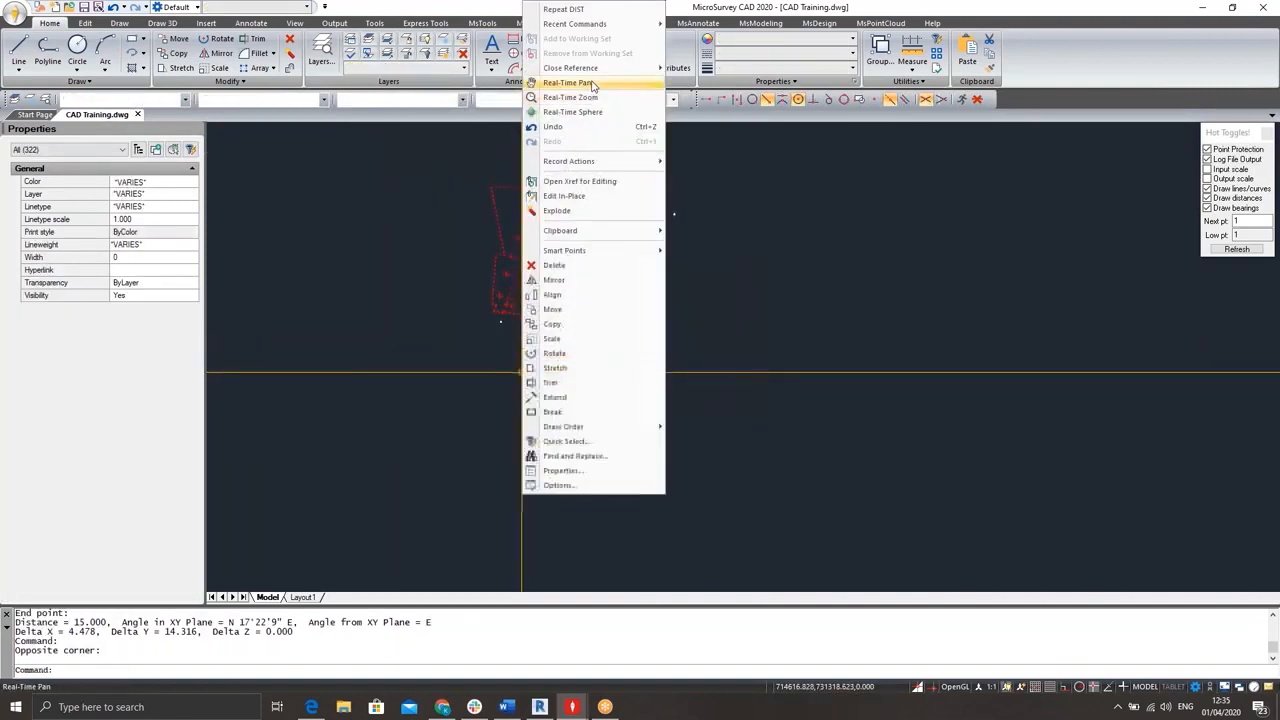
mouse_move(640, 231)
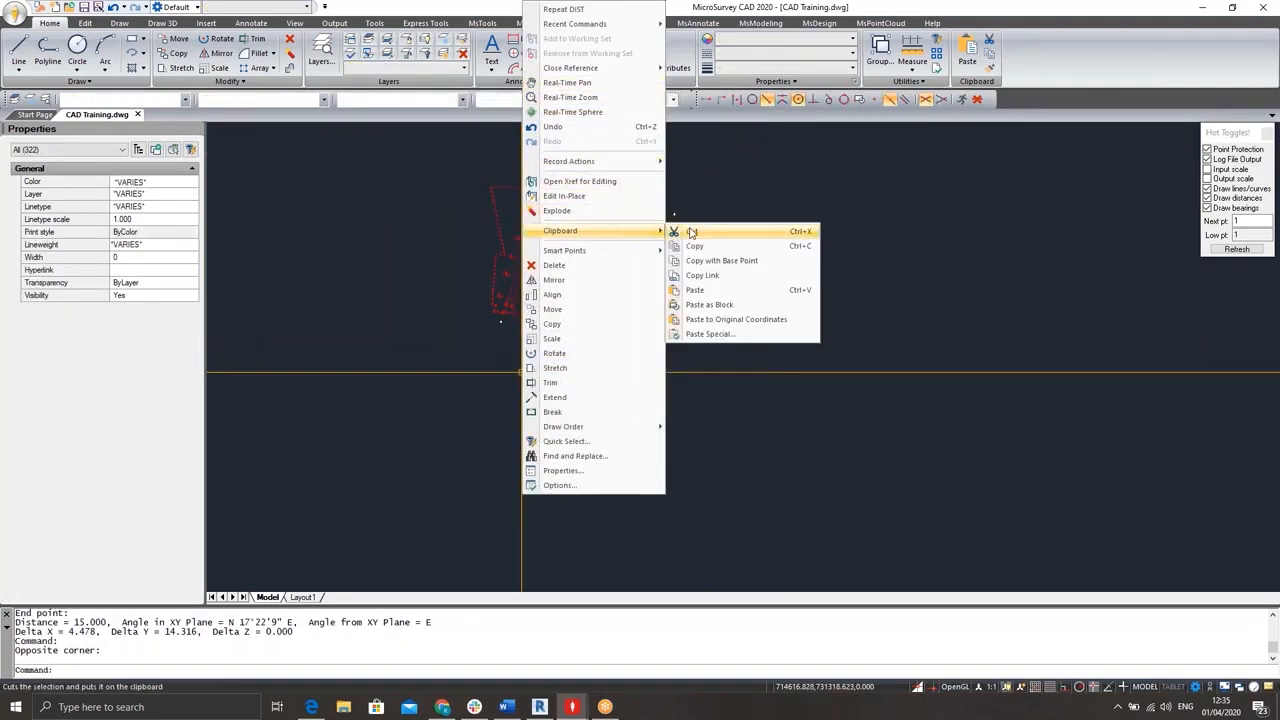
left_click(696, 262)
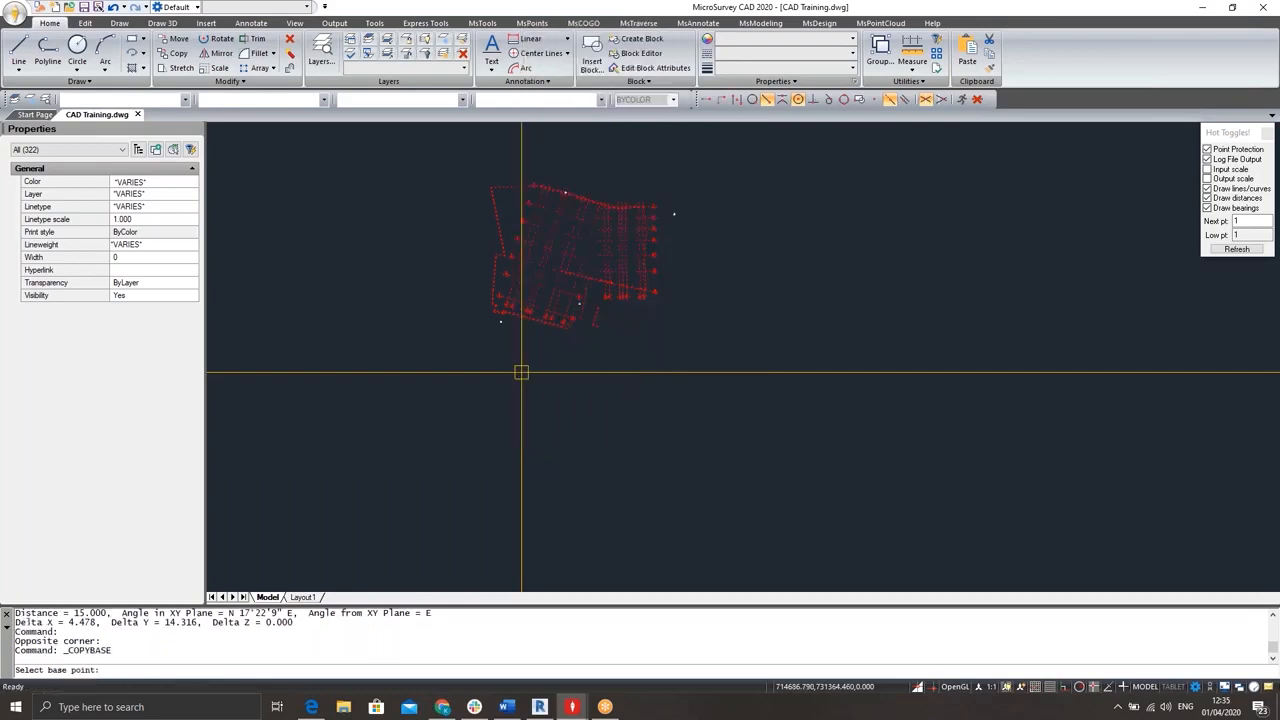
left_click(566, 329)
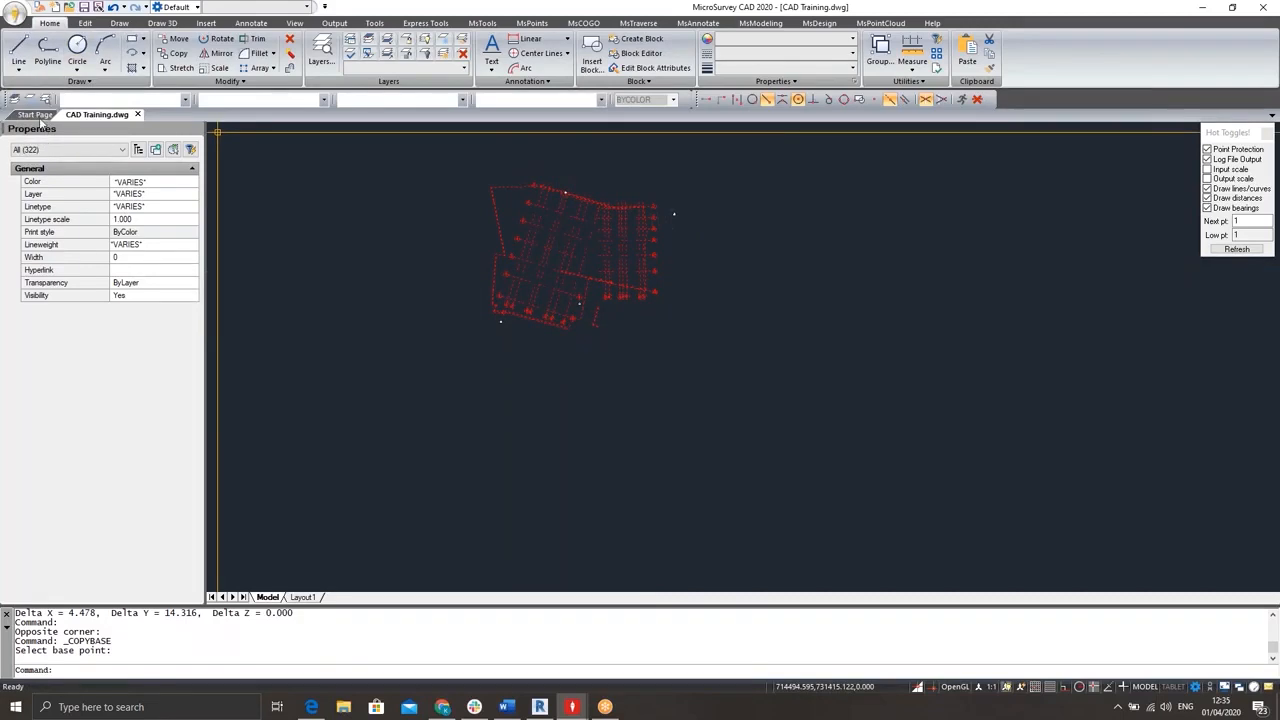
- Create a new drawing from the preset template drawing
left_click(35, 115)
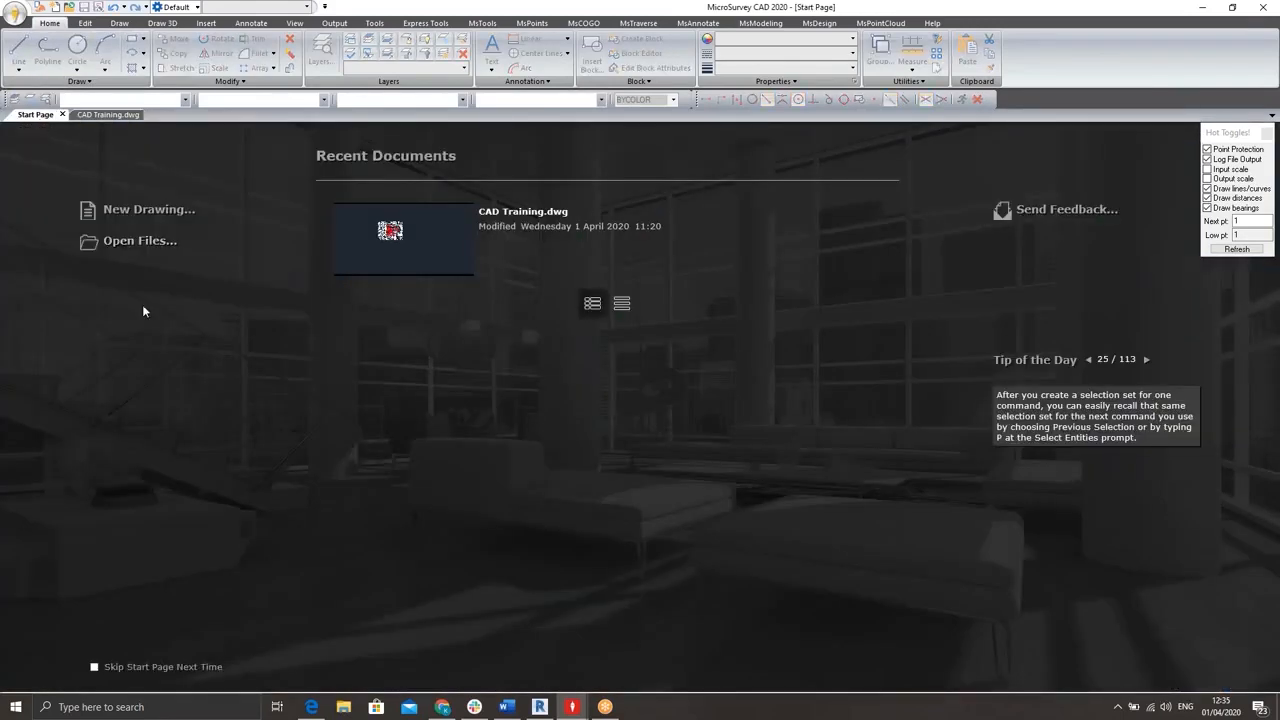
left_click(156, 213)
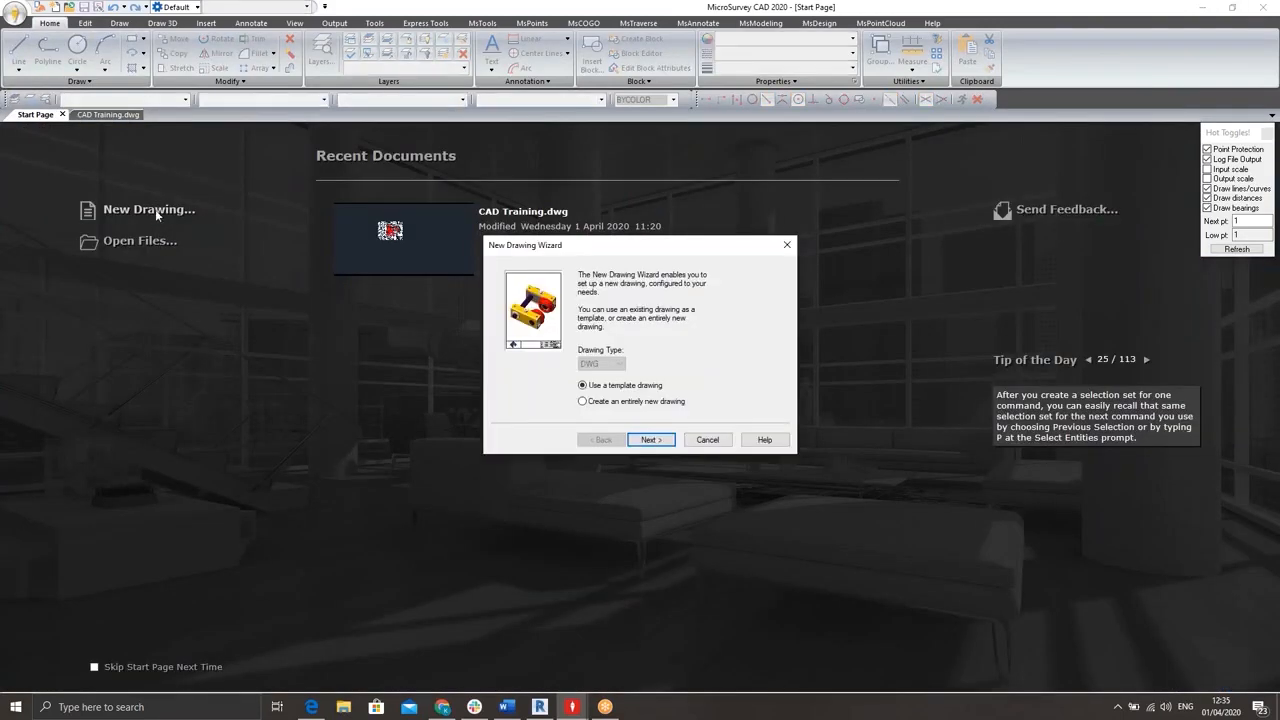
left_click(647, 440)
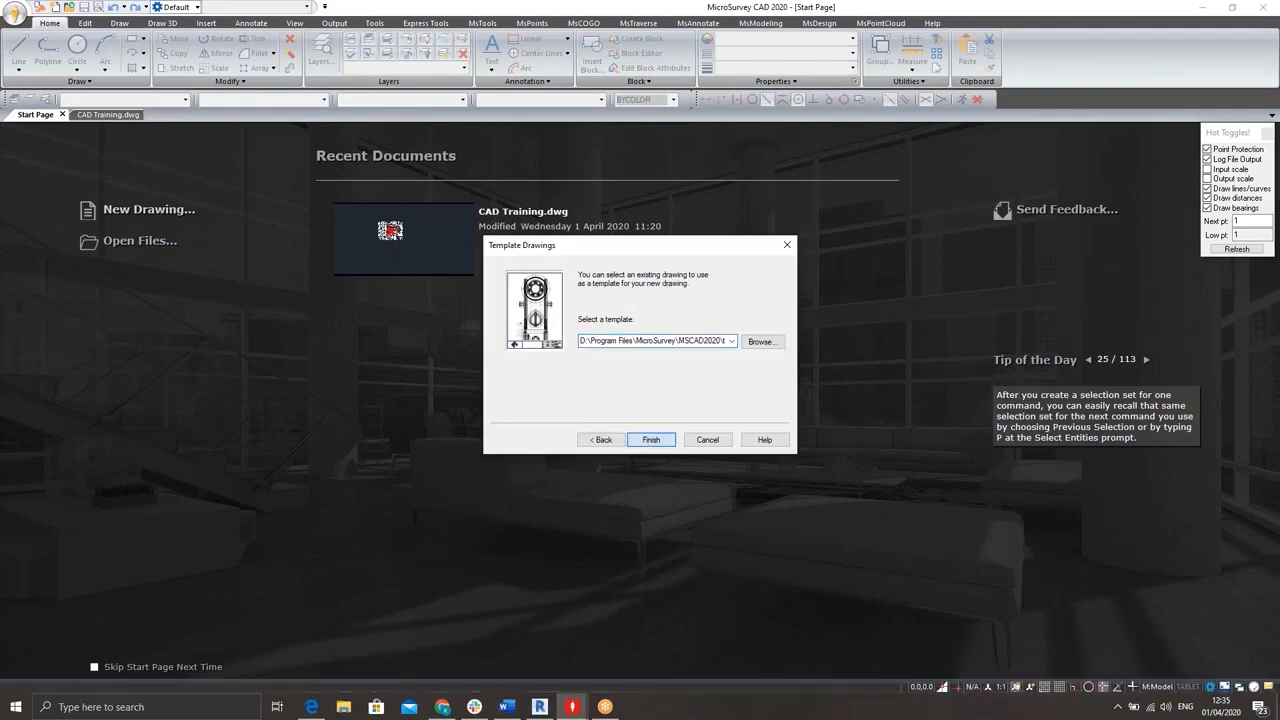
left_click(651, 440)
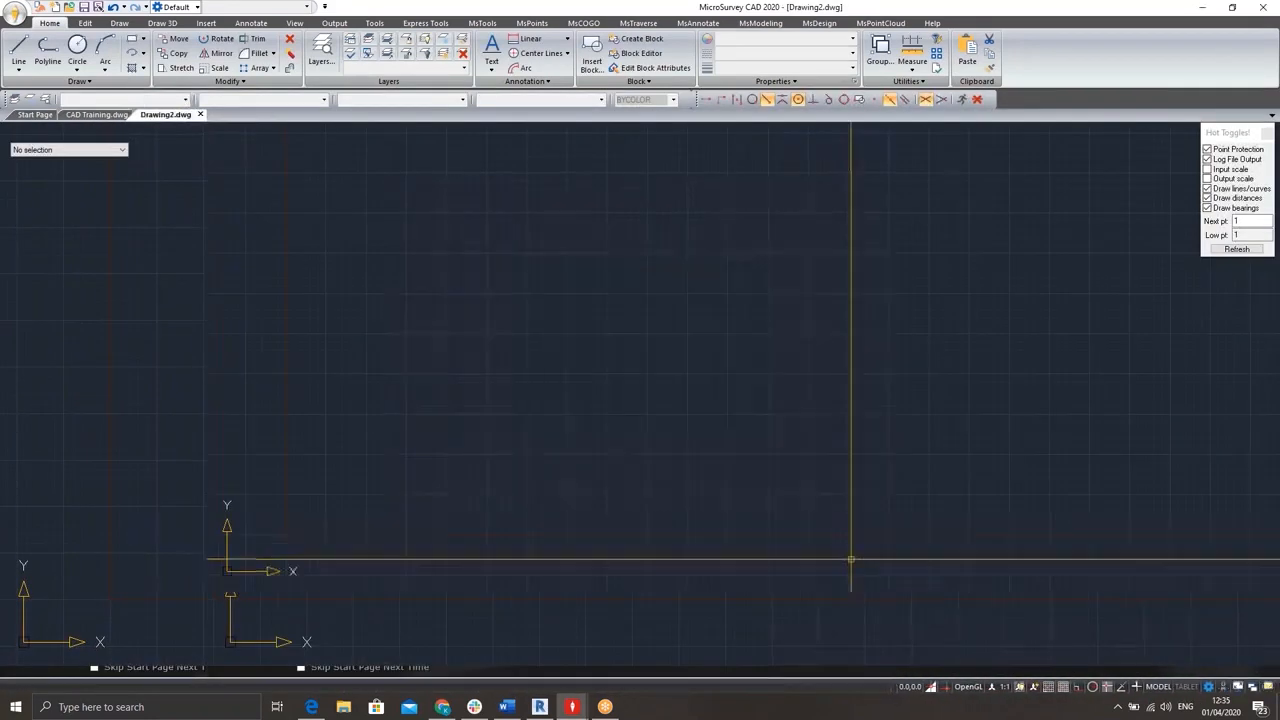
- Paste the copied site content into the new drawing at its original coordinates and show the drawing's full extents
scroll(593, 314, "down", 2)
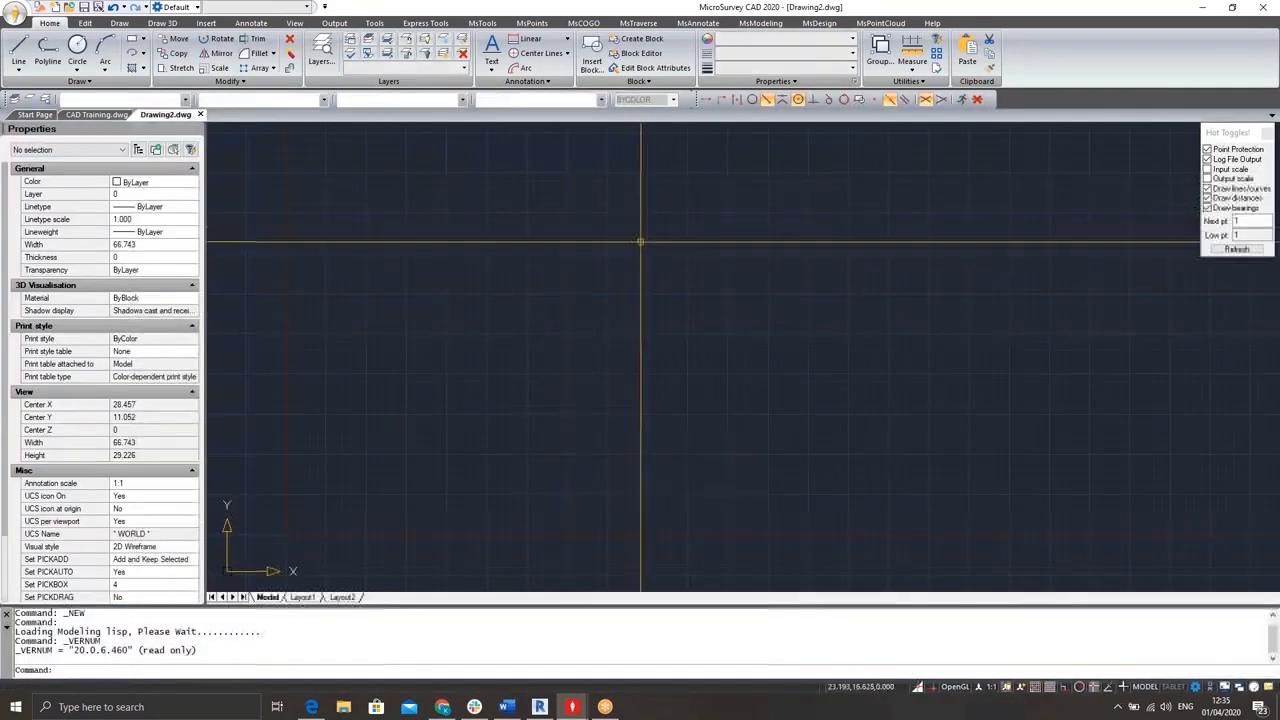
right_click(627, 327)
mouse_move(694, 440)
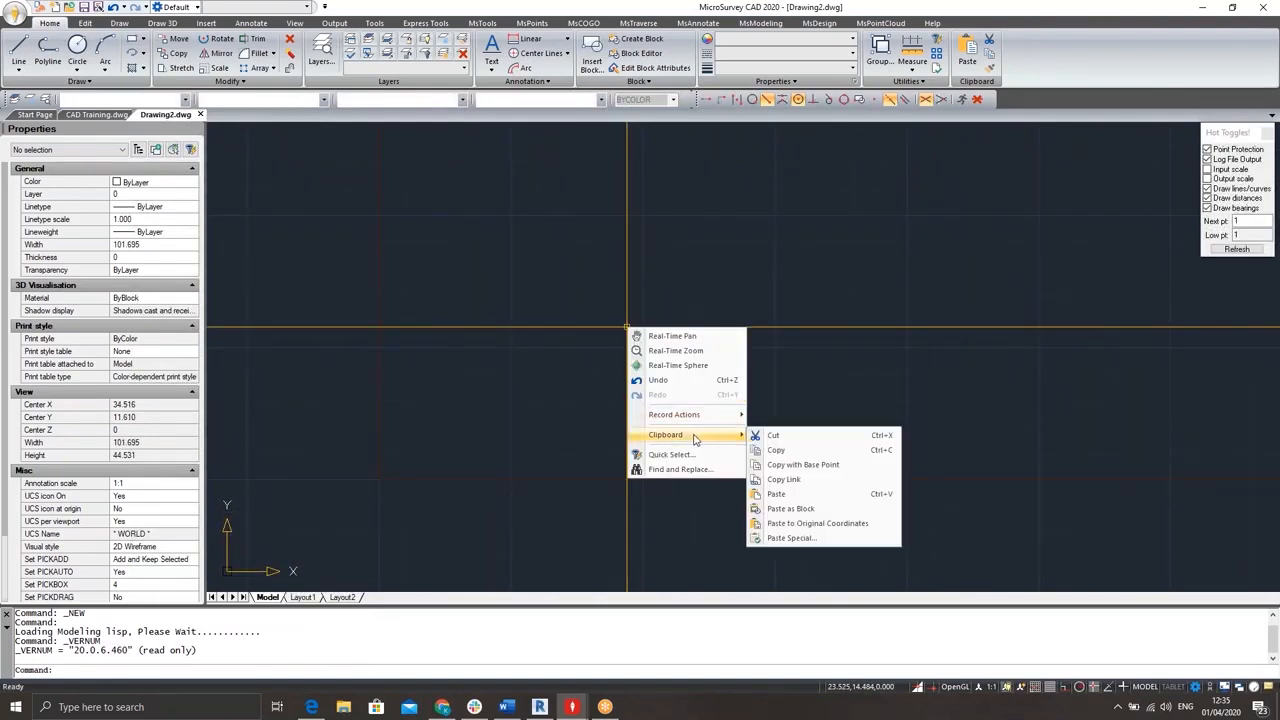
left_click(795, 523)
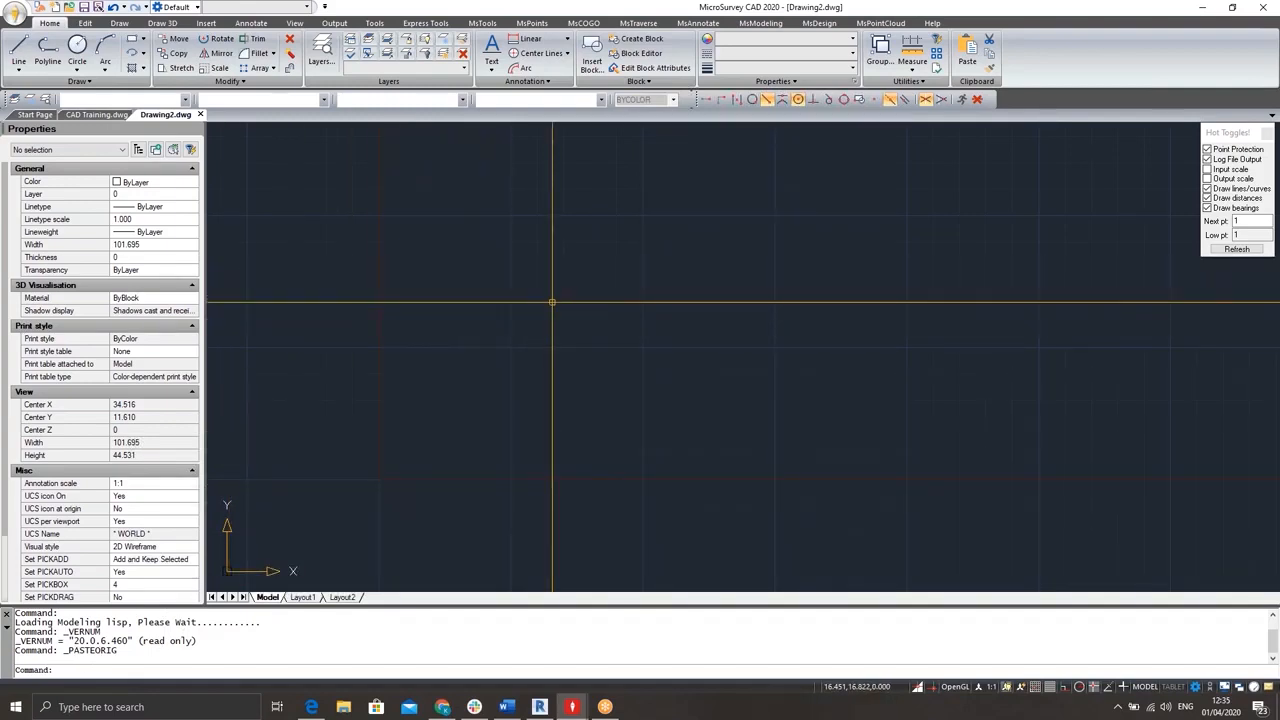
type("z")
key("Return")
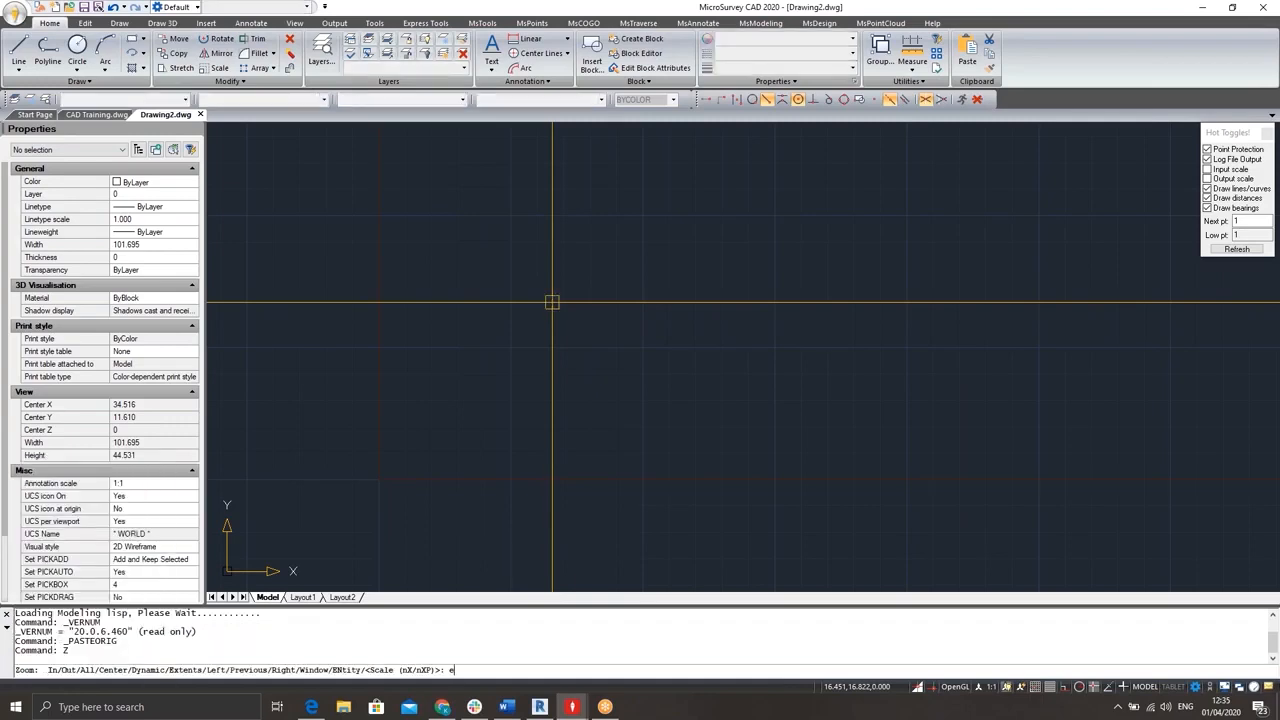
type("e")
key("Return")
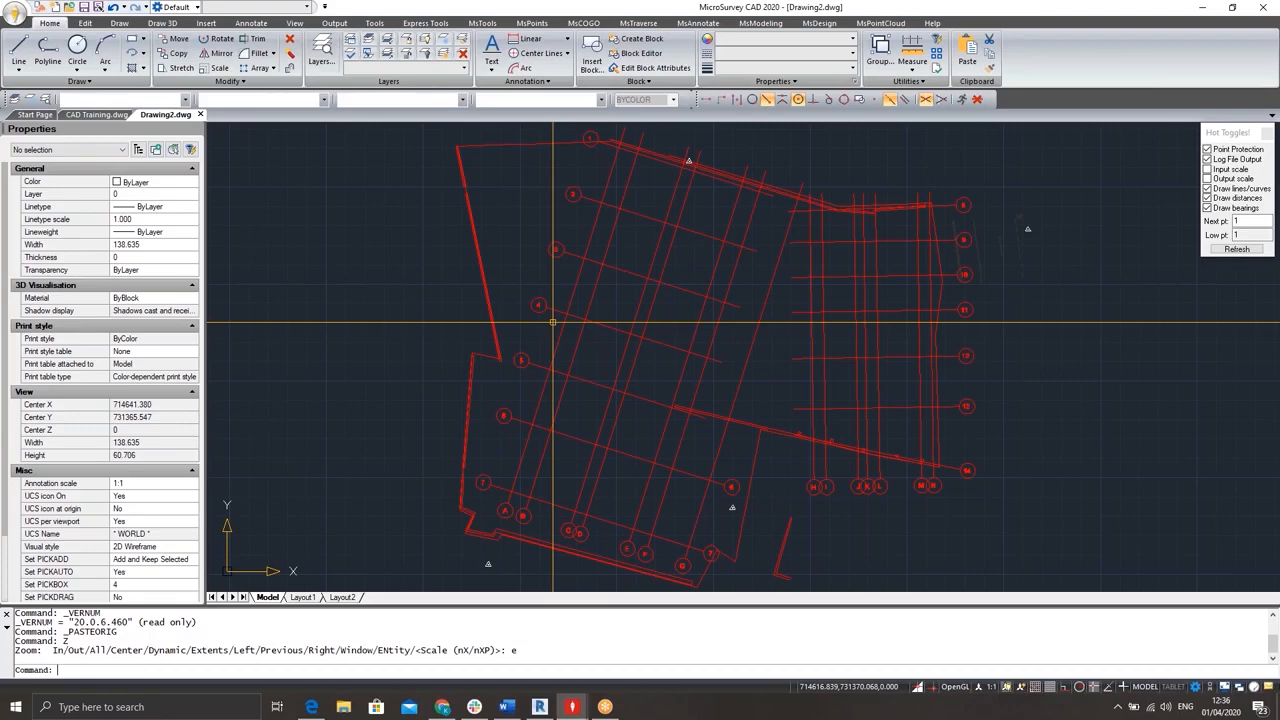
- Explode all entities of the pasted site drawing using a crossing window around everything
scroll(600, 290, "down", 2)
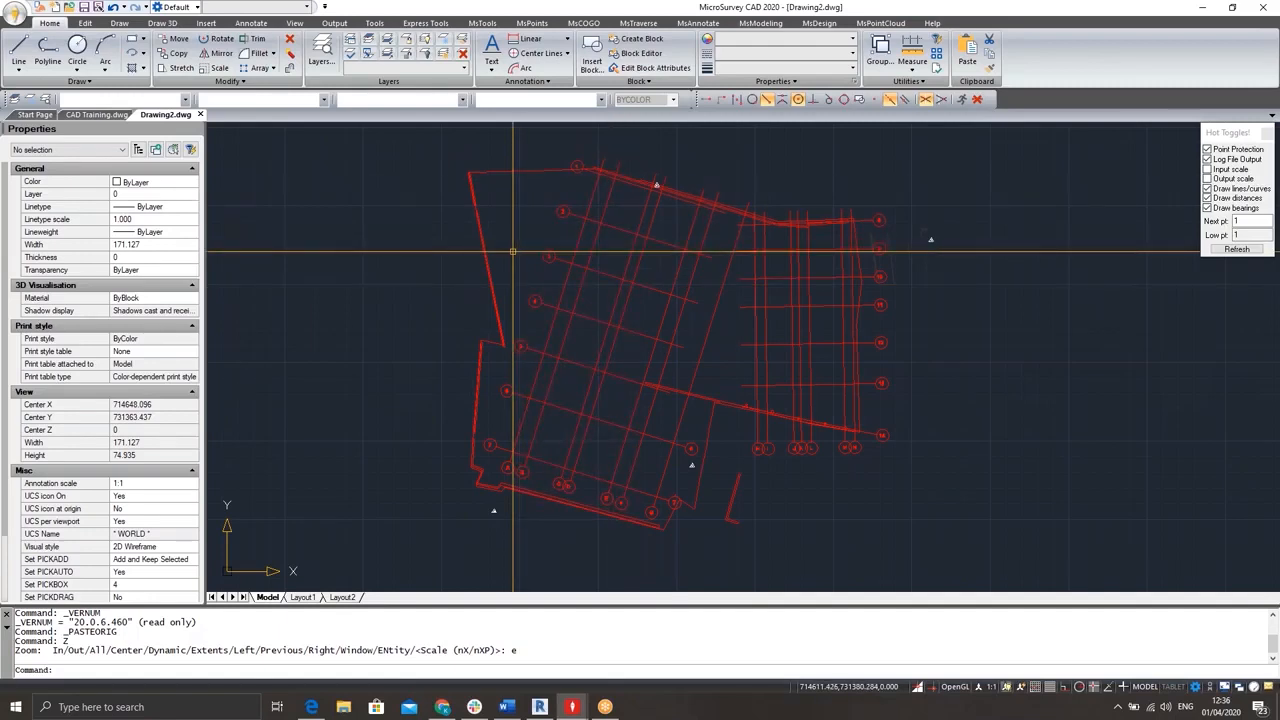
type("EXPLODE")
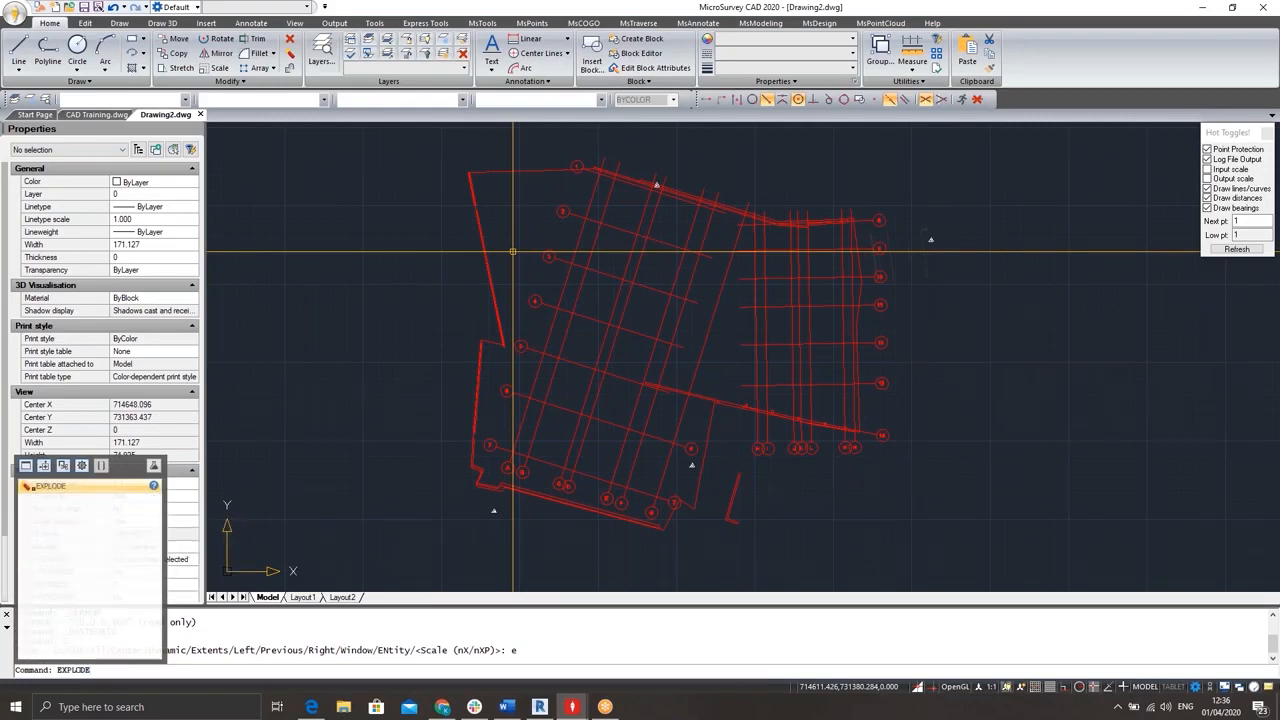
key("Return")
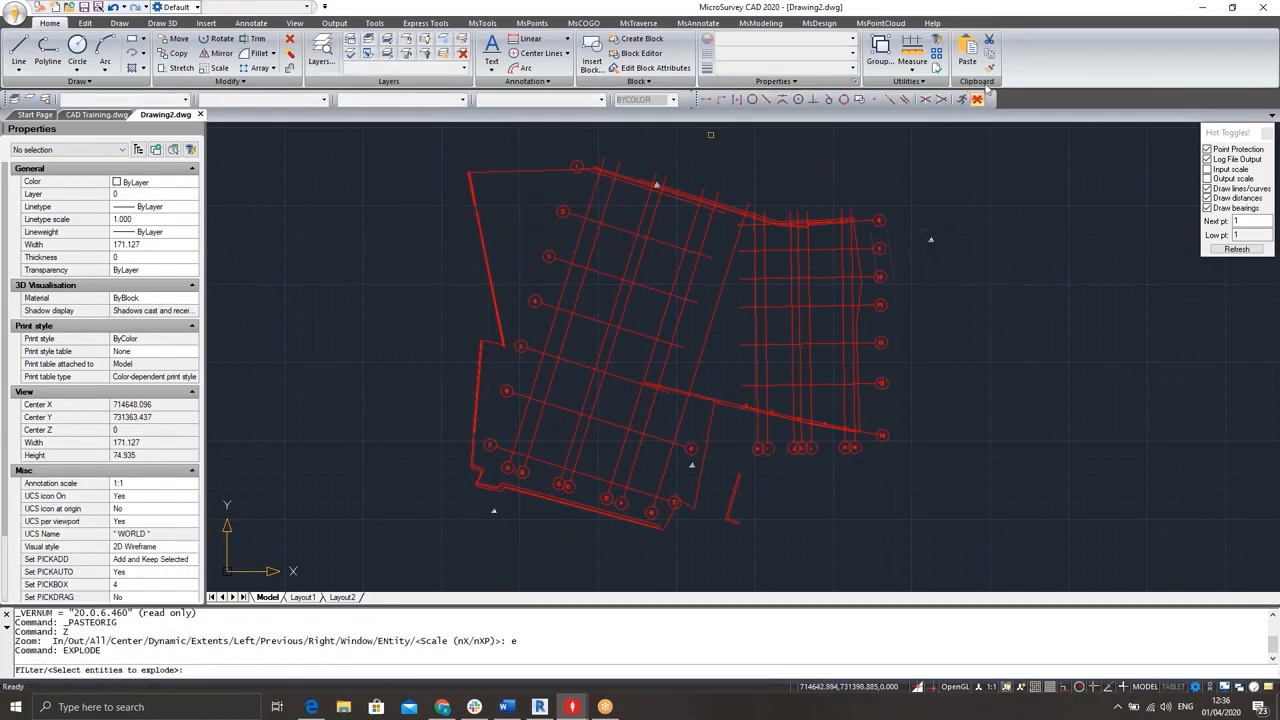
left_click(990, 146)
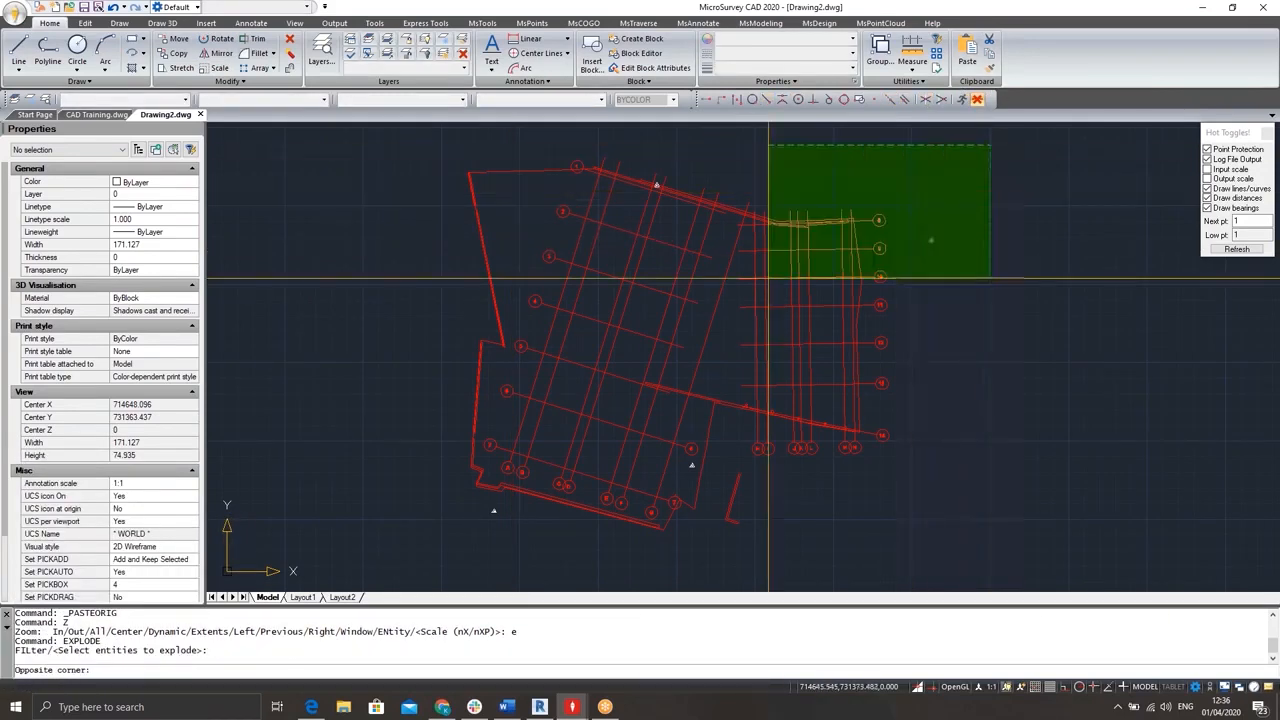
left_click(360, 555)
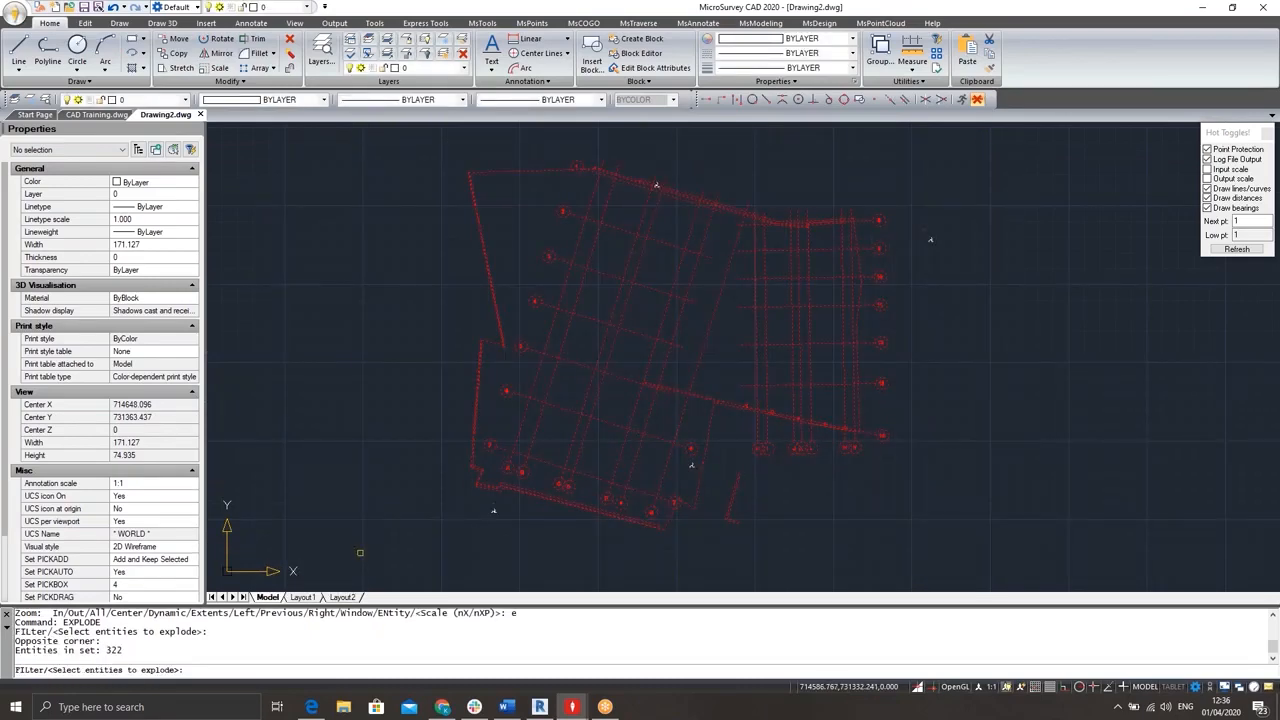
key("Return")
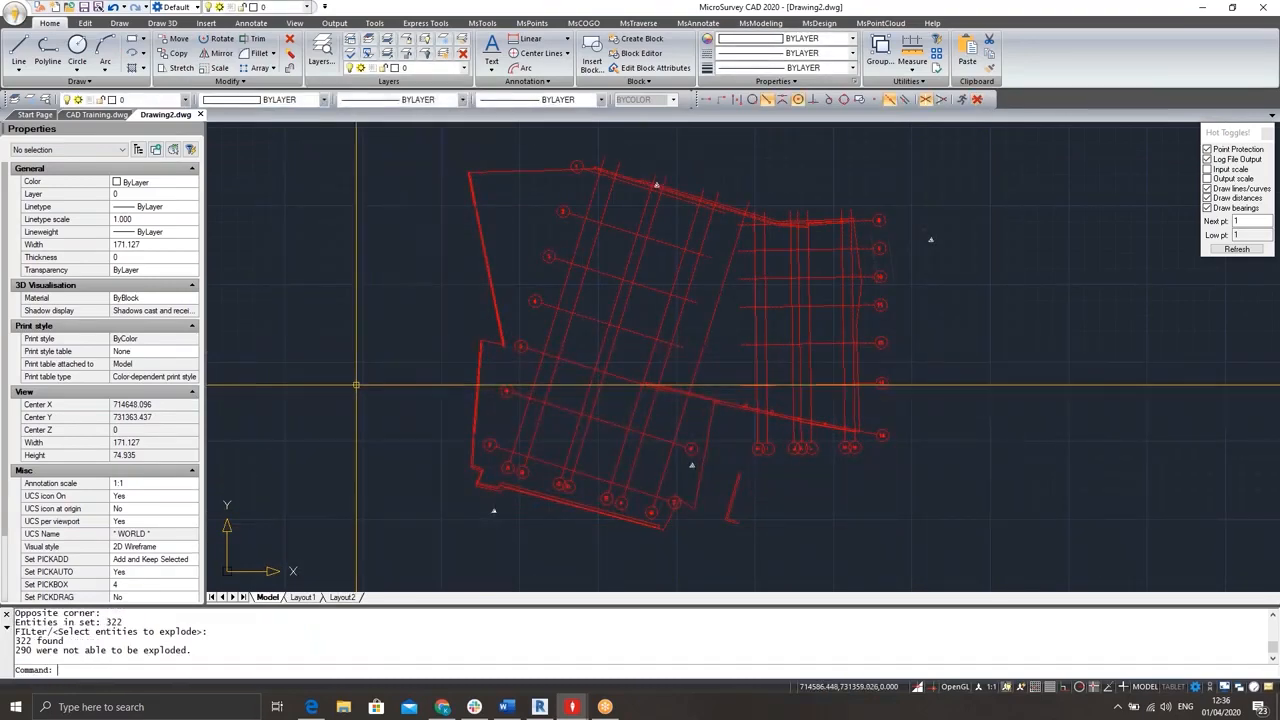
- Purge all unused items from the drawing, with nested items and automatic purging of orphaned items enabled
type("purge")
key("Return")
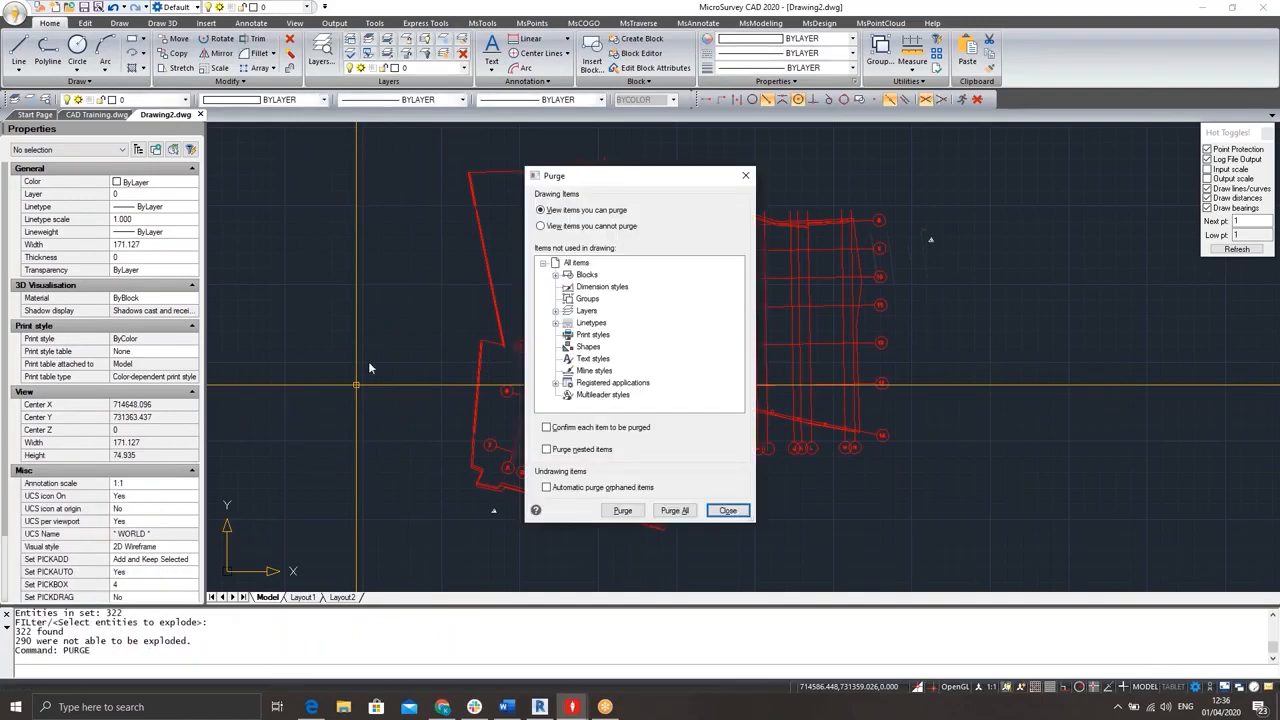
left_click(547, 488)
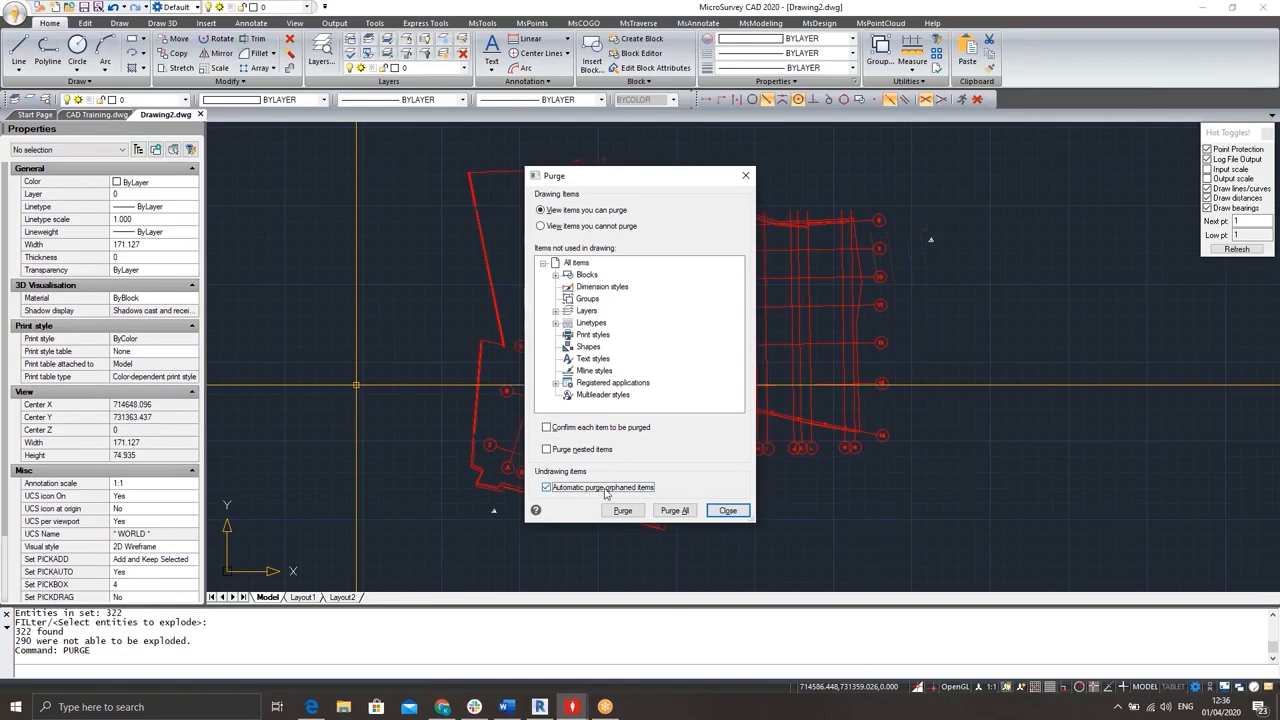
left_click(548, 450)
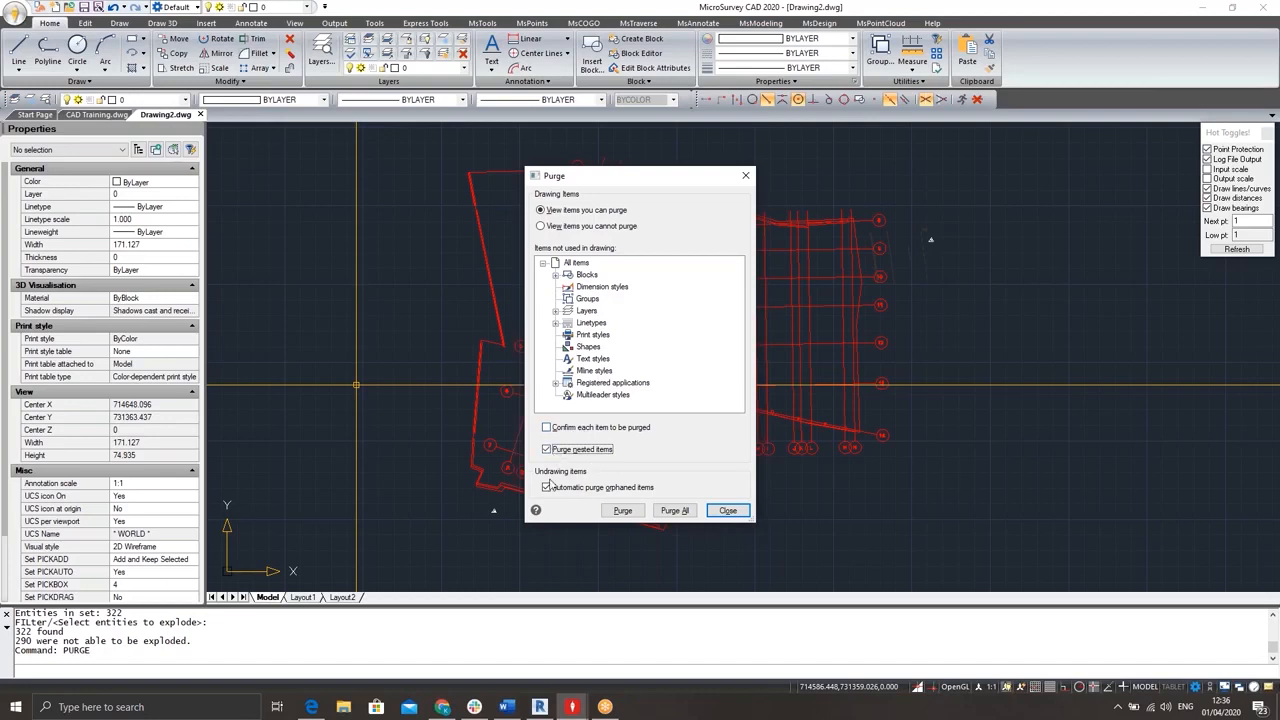
left_click(674, 510)
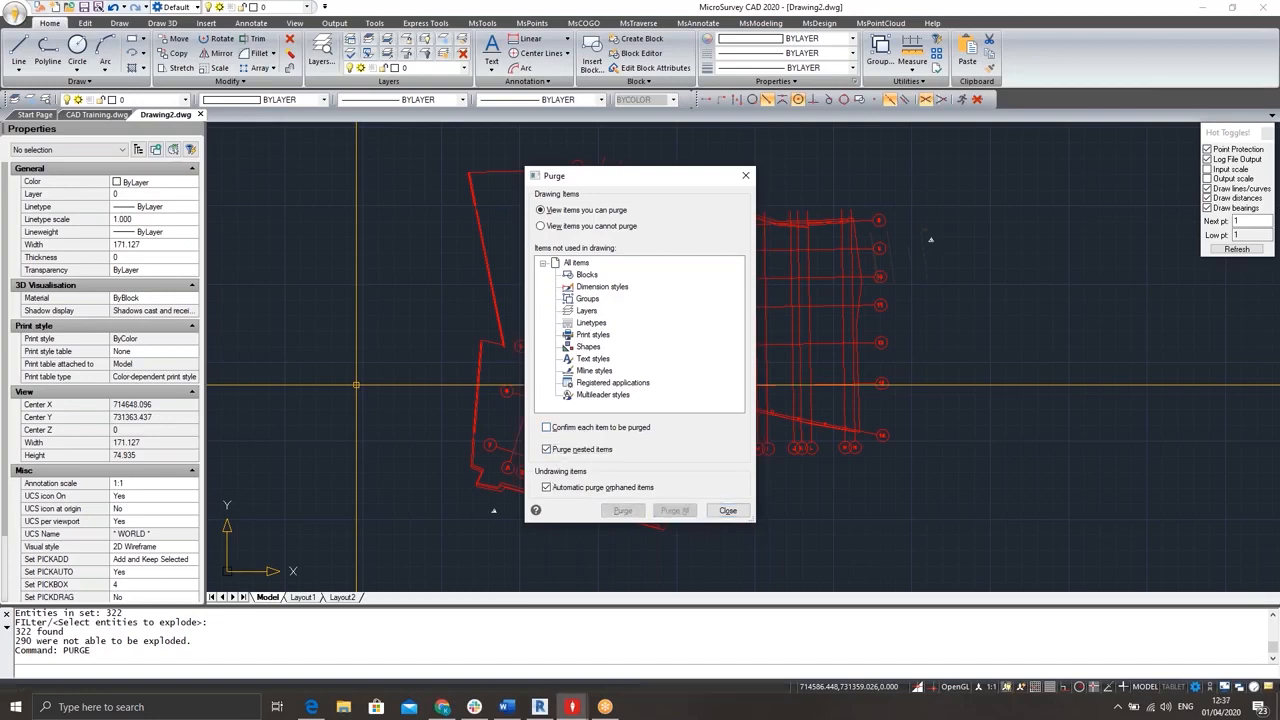
left_click(728, 511)
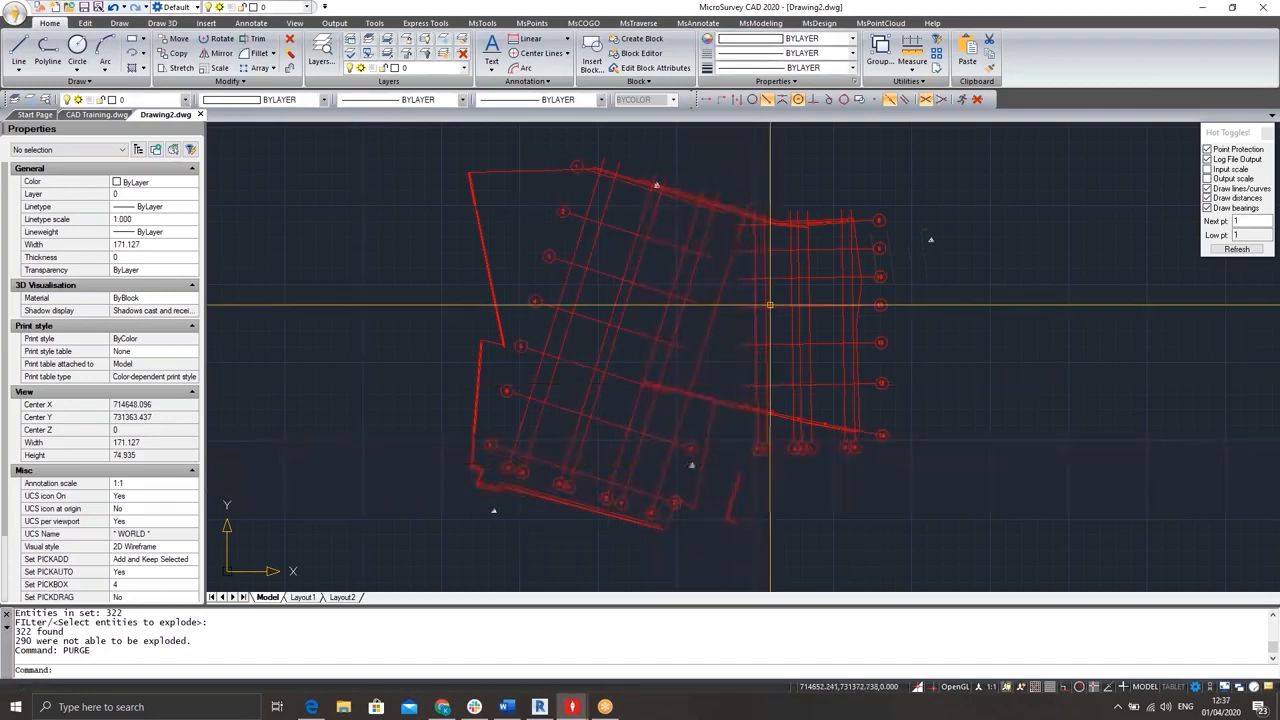
- Check the list of layers left in the purged drawing and close the Layer Explorer
middle_click_drag(780, 303, 795, 299)
left_click(321, 50)
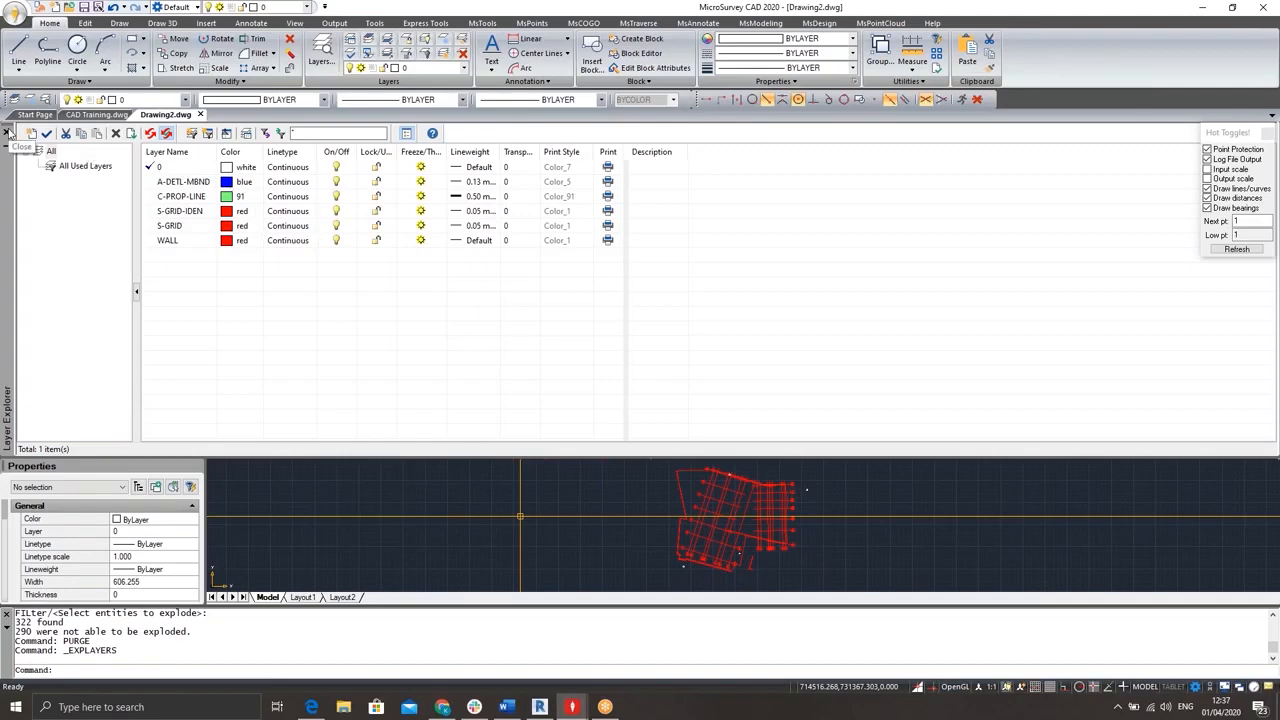
left_click(8, 133)
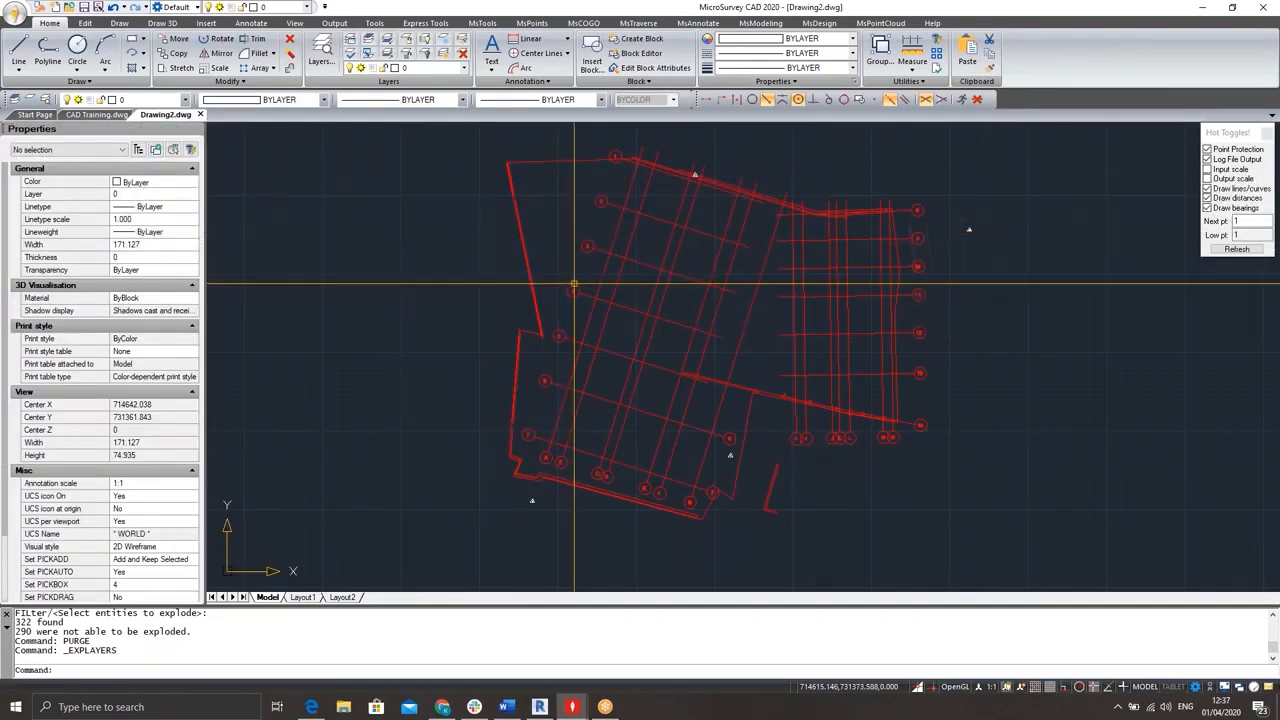
- Select two crossing gridlines of the western grid one after the other to check their properties, then clear the selection
middle_click_drag(608, 292, 540, 274)
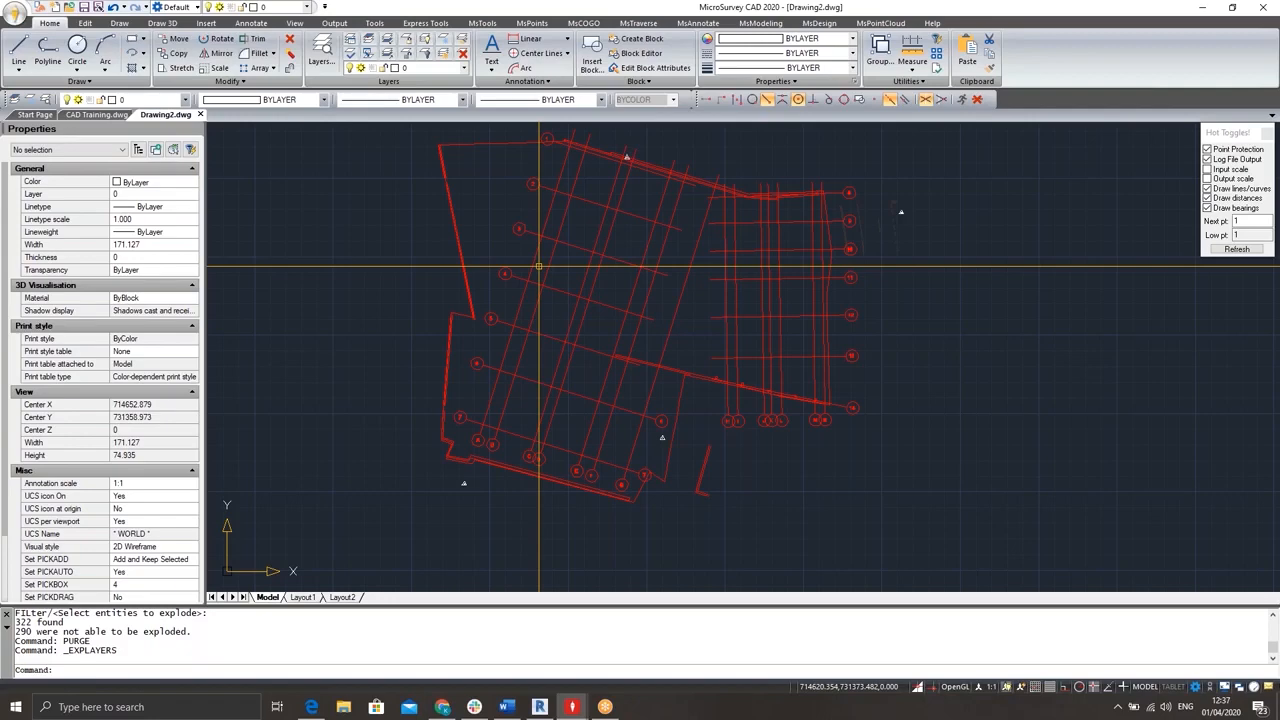
middle_click_drag(609, 267, 608, 271)
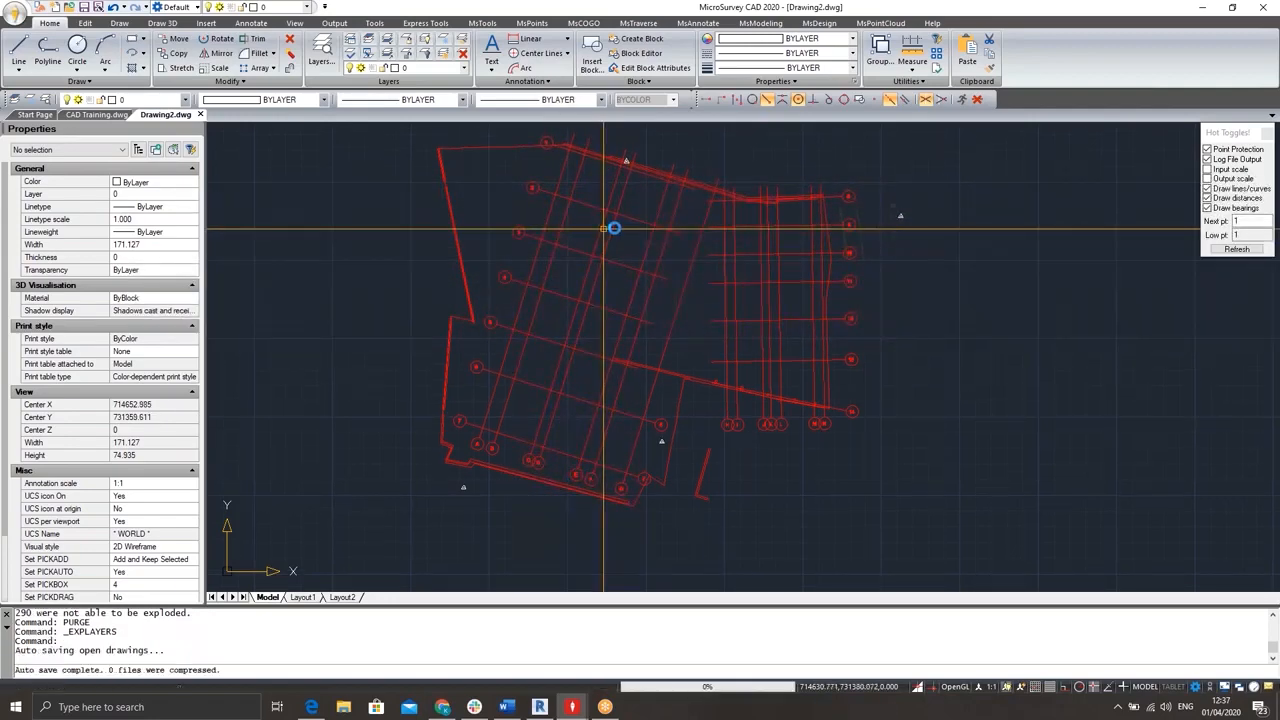
left_click(612, 226)
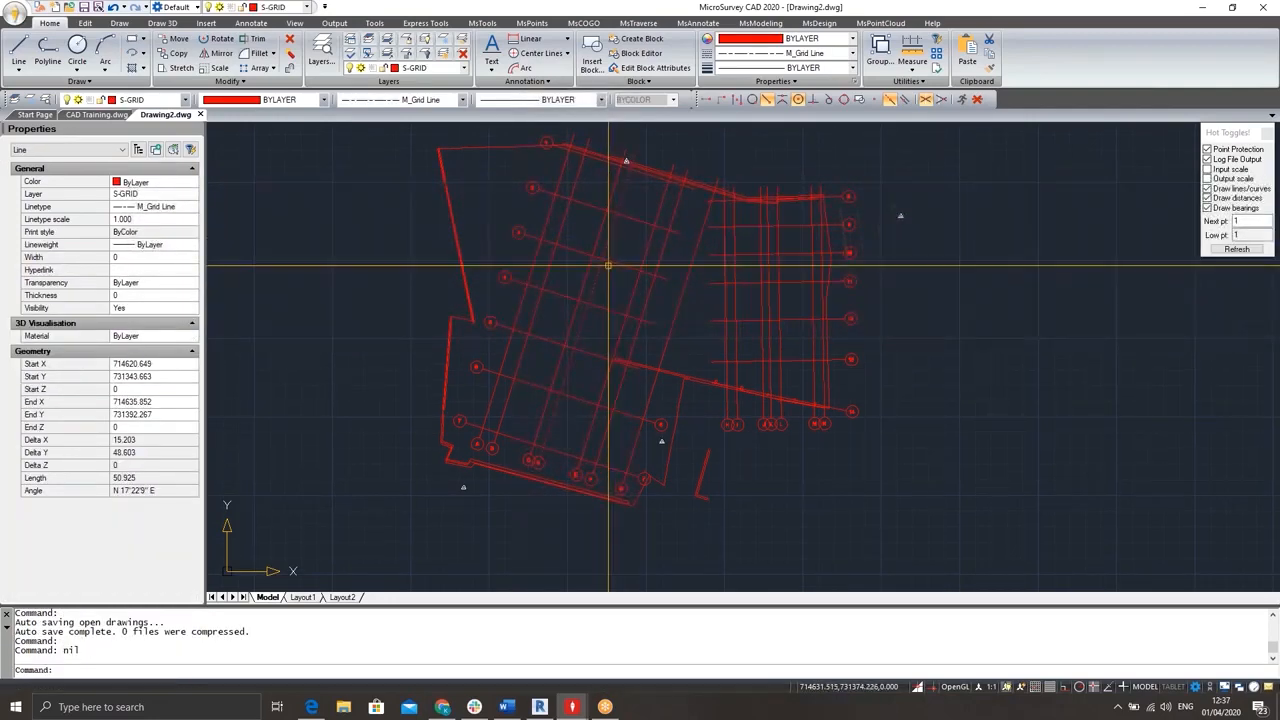
key("Escape")
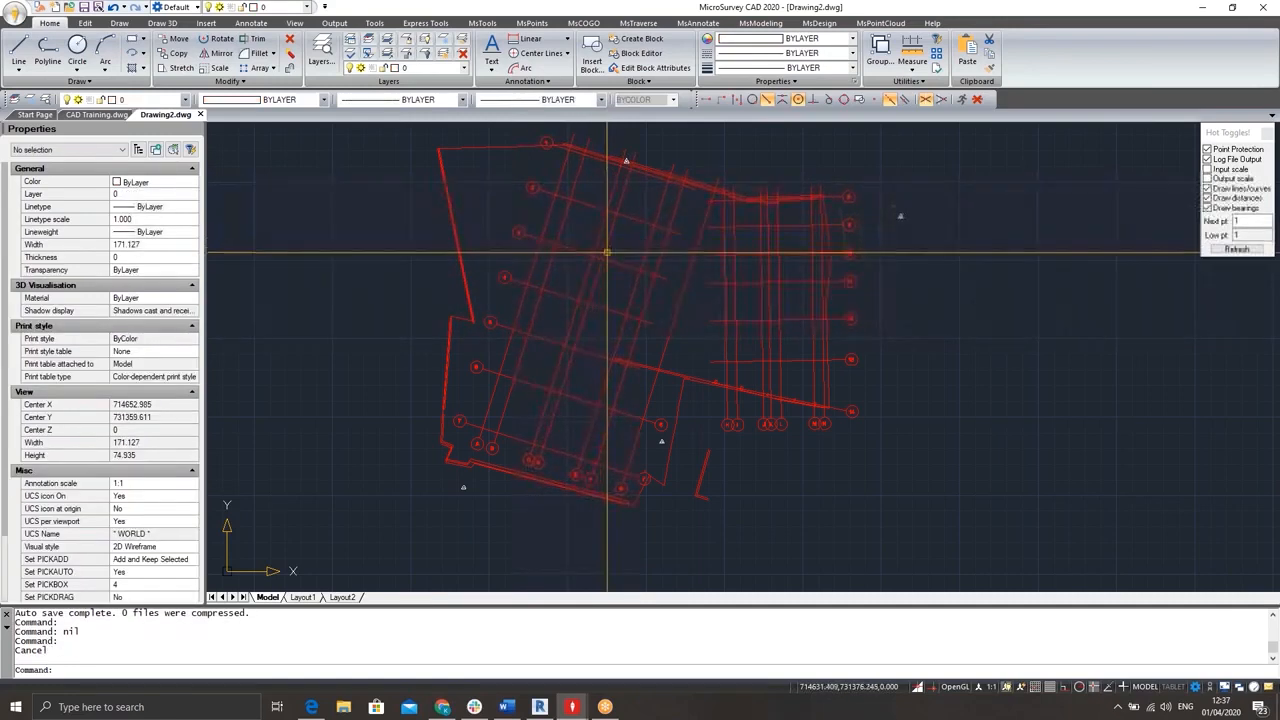
left_click(566, 237)
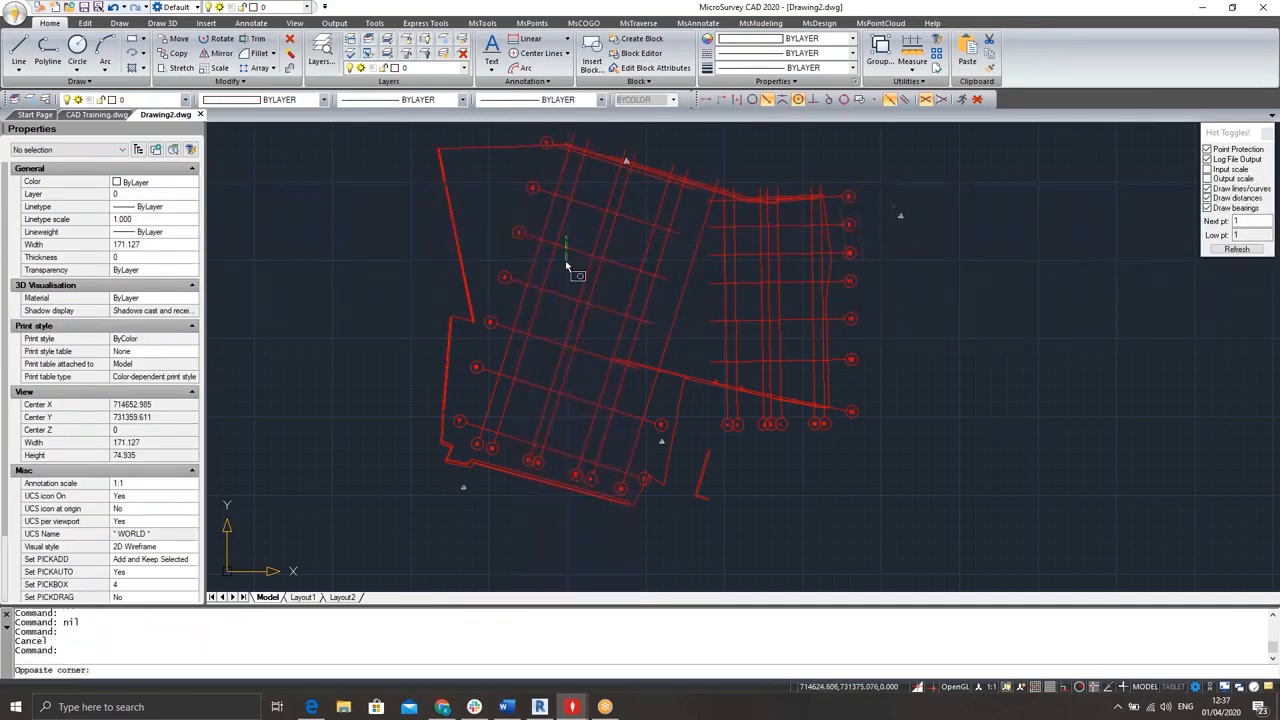
left_click(566, 262)
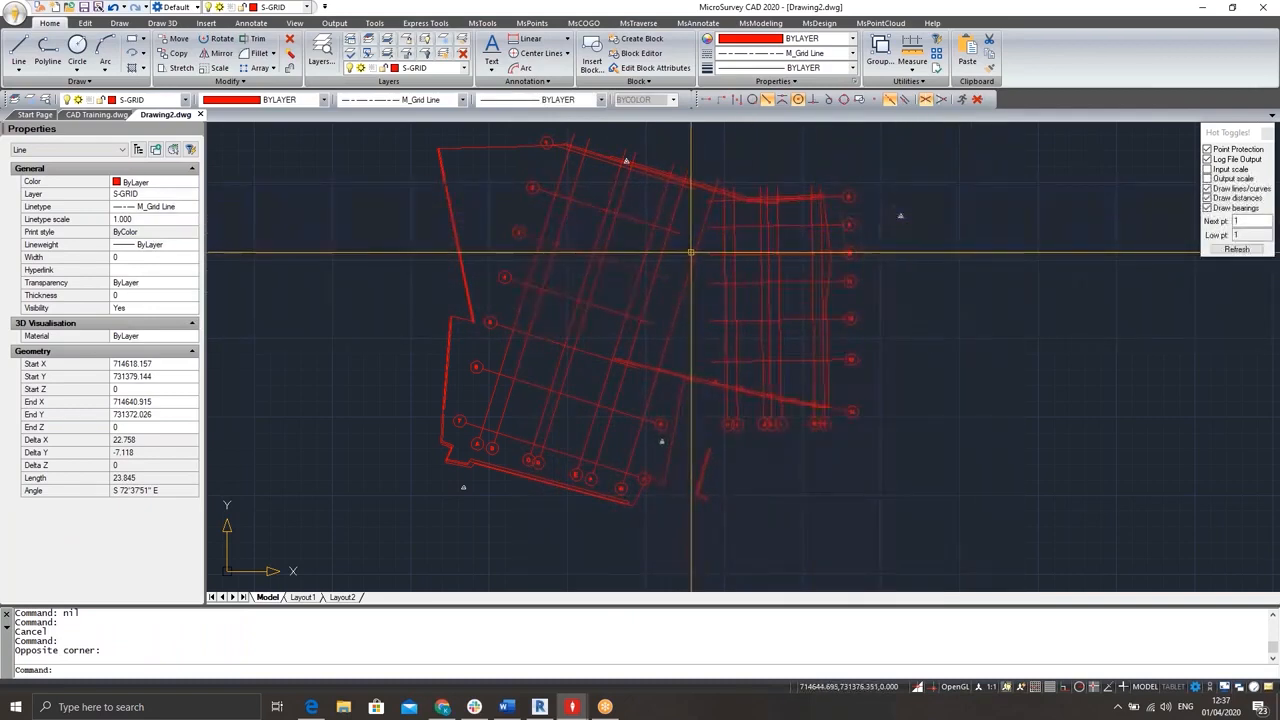
key("Escape")
- Identify the coordinates of the intersection of gridlines A and 3
middle_click_drag(570, 236, 570, 245)
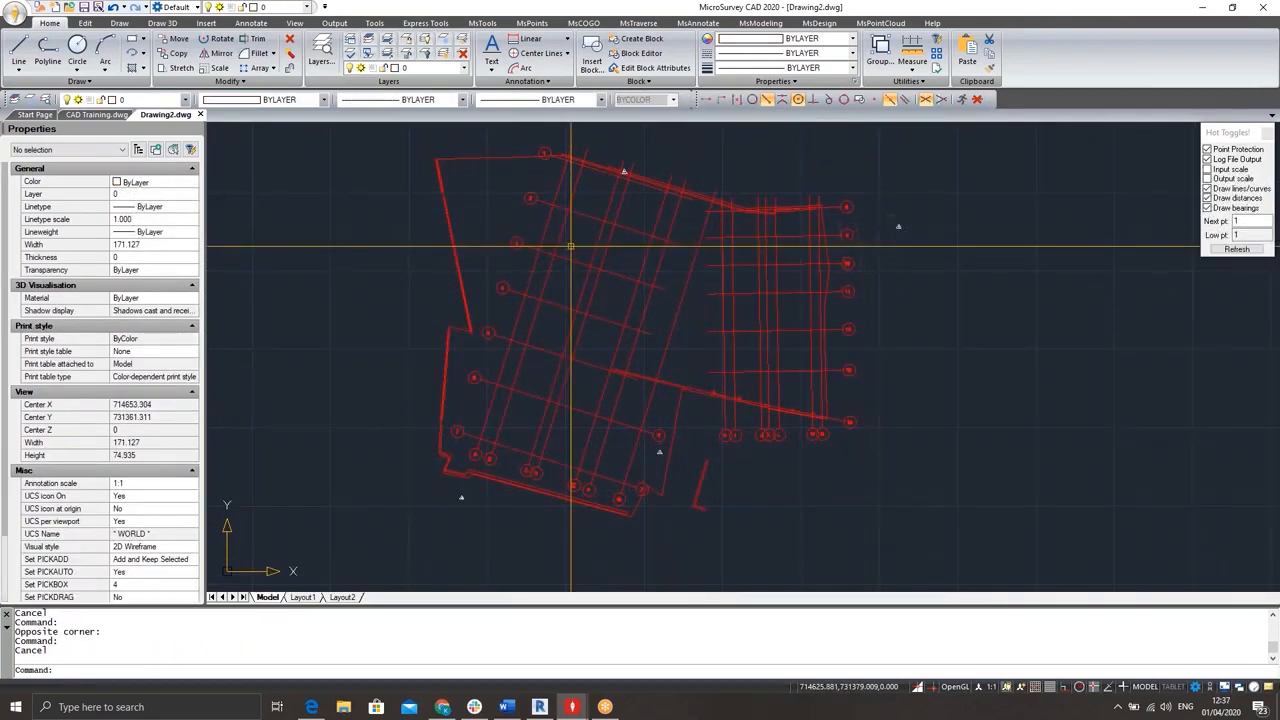
type("ID")
key("Return")
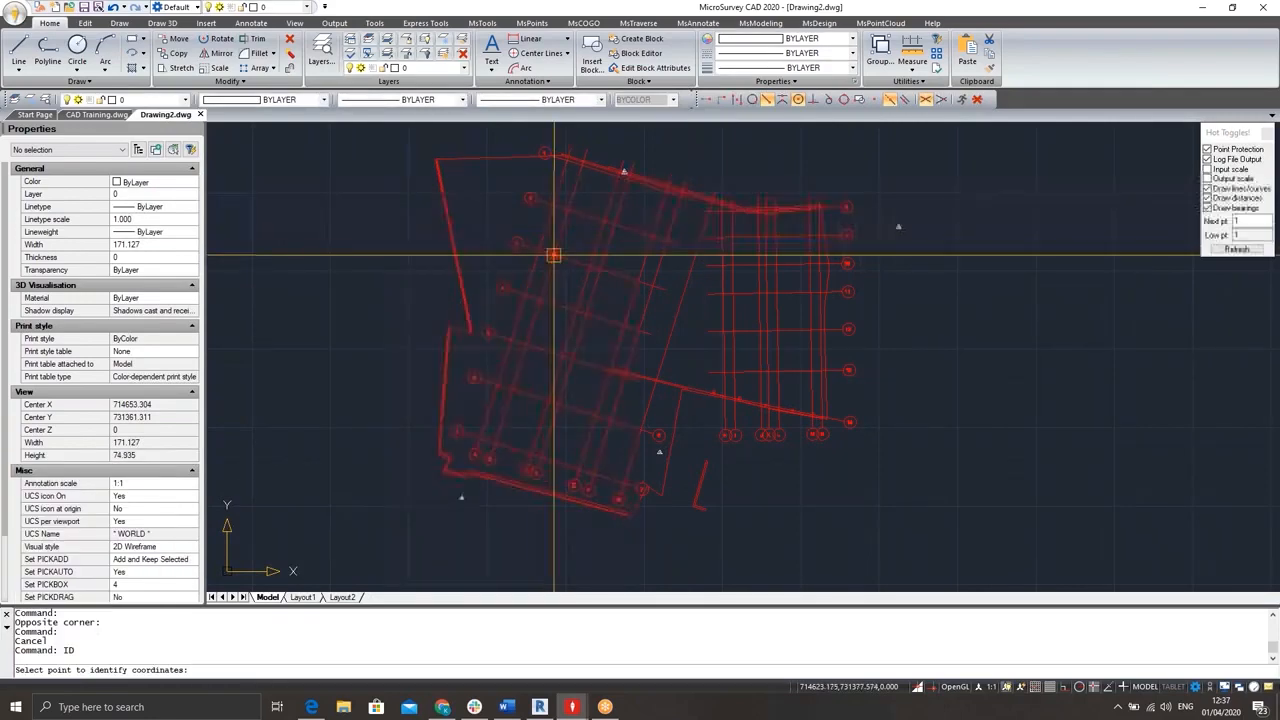
left_click(539, 251)
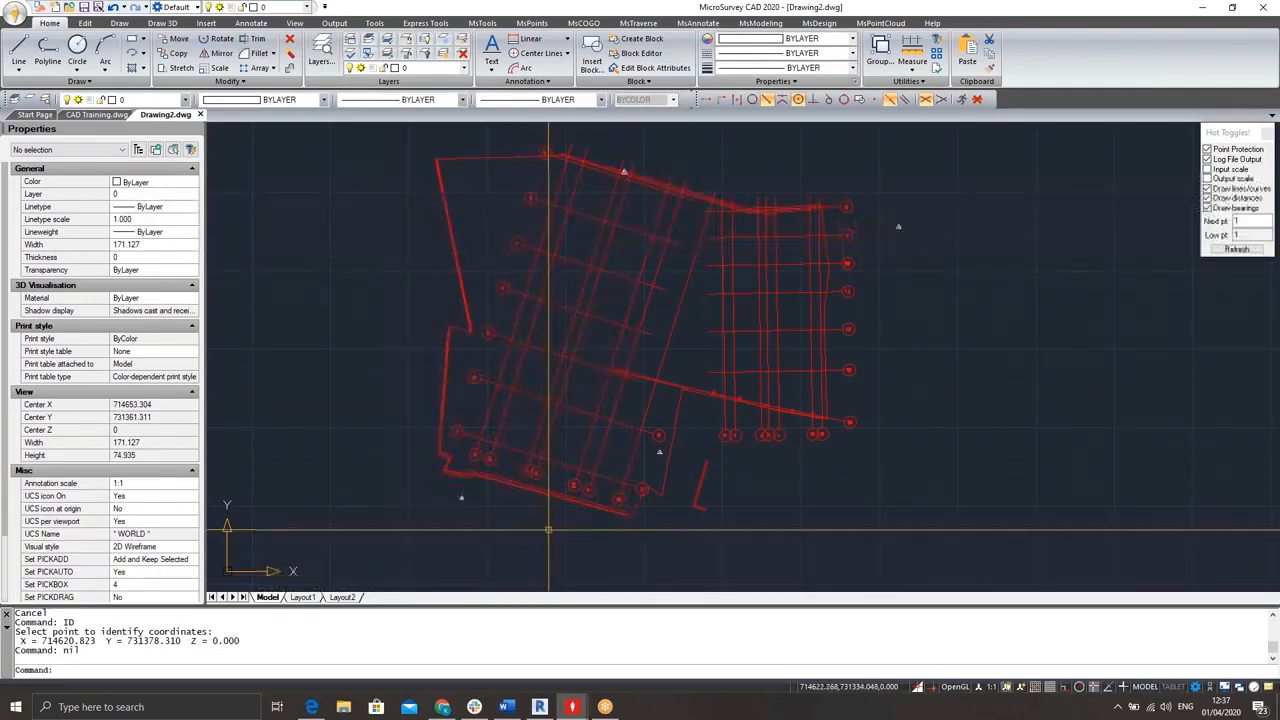
- Identify the coordinates of the centre of the triangular control point southwest of the building and return to the full site view
scroll(540, 525, "up", 4)
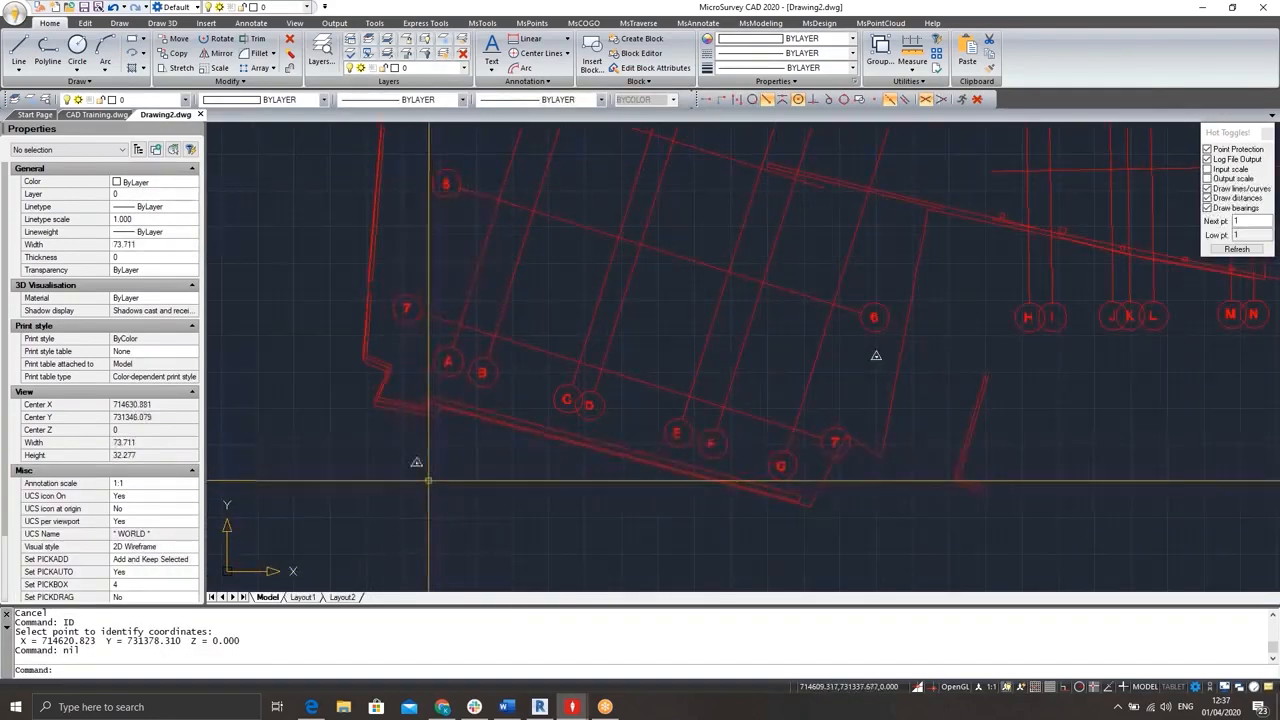
key("Return")
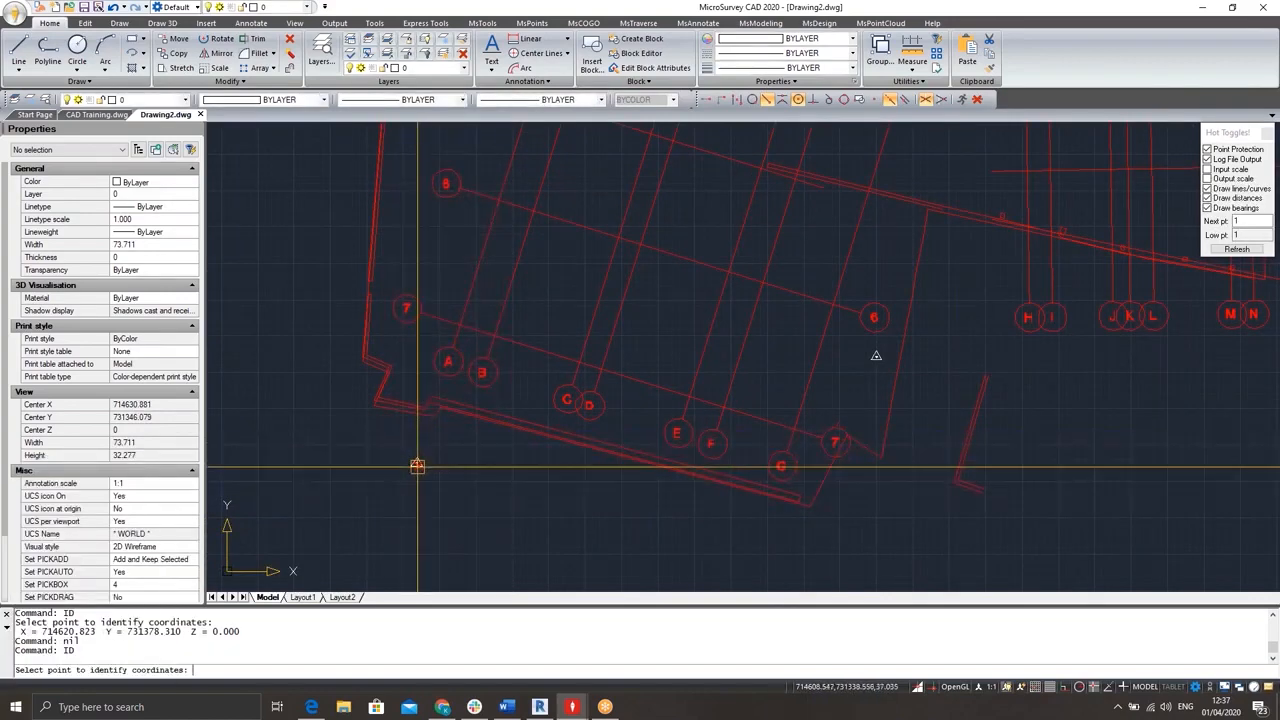
scroll(417, 466, "up", 5)
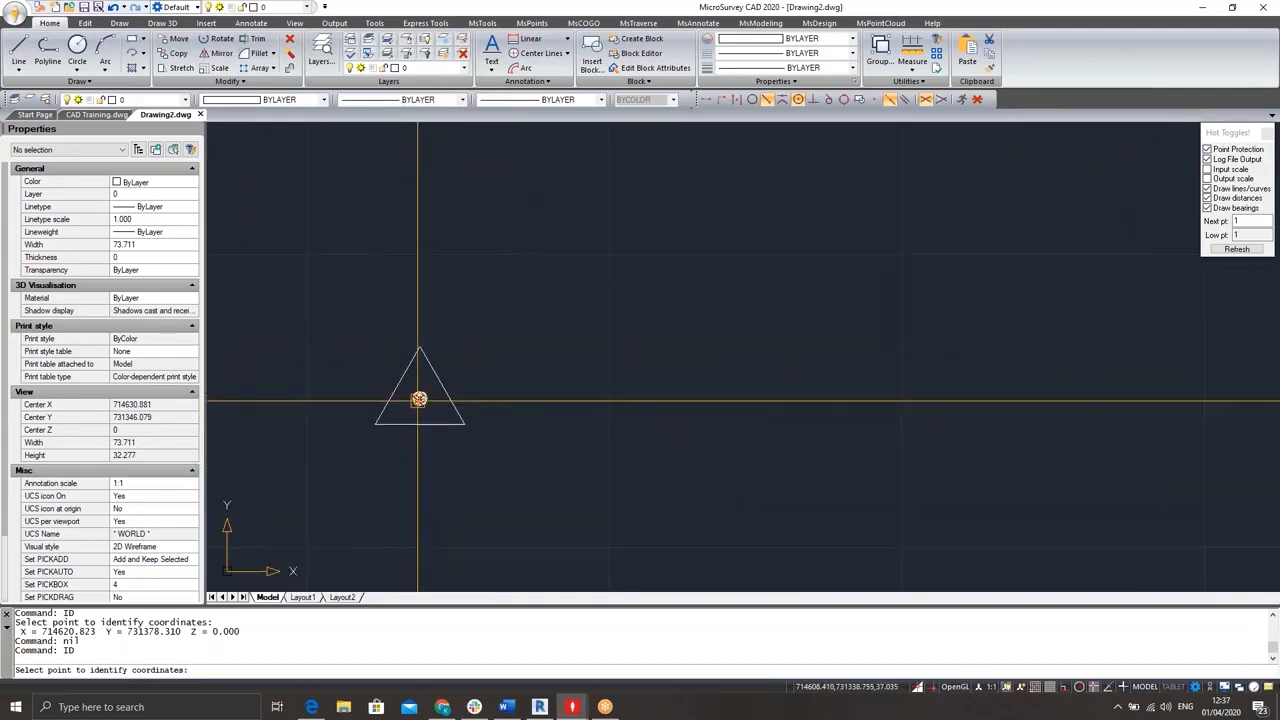
left_click(414, 394)
scroll(736, 269, "down", 7)
middle_click_drag(738, 269, 691, 314)
scroll(755, 249, "down", 4)
middle_click_drag(756, 244, 735, 259)
scroll(686, 234, "up", 1)
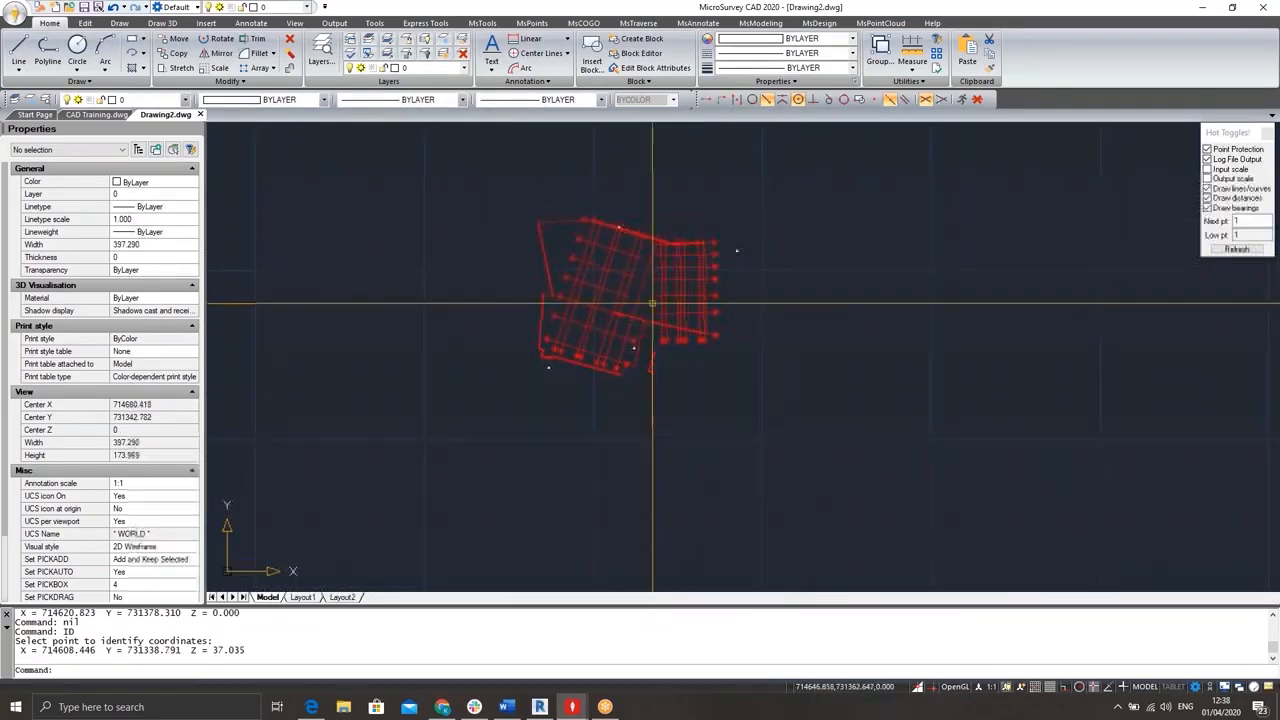
scroll(811, 191, "up", 3)
middle_click_drag(635, 296, 629, 314)
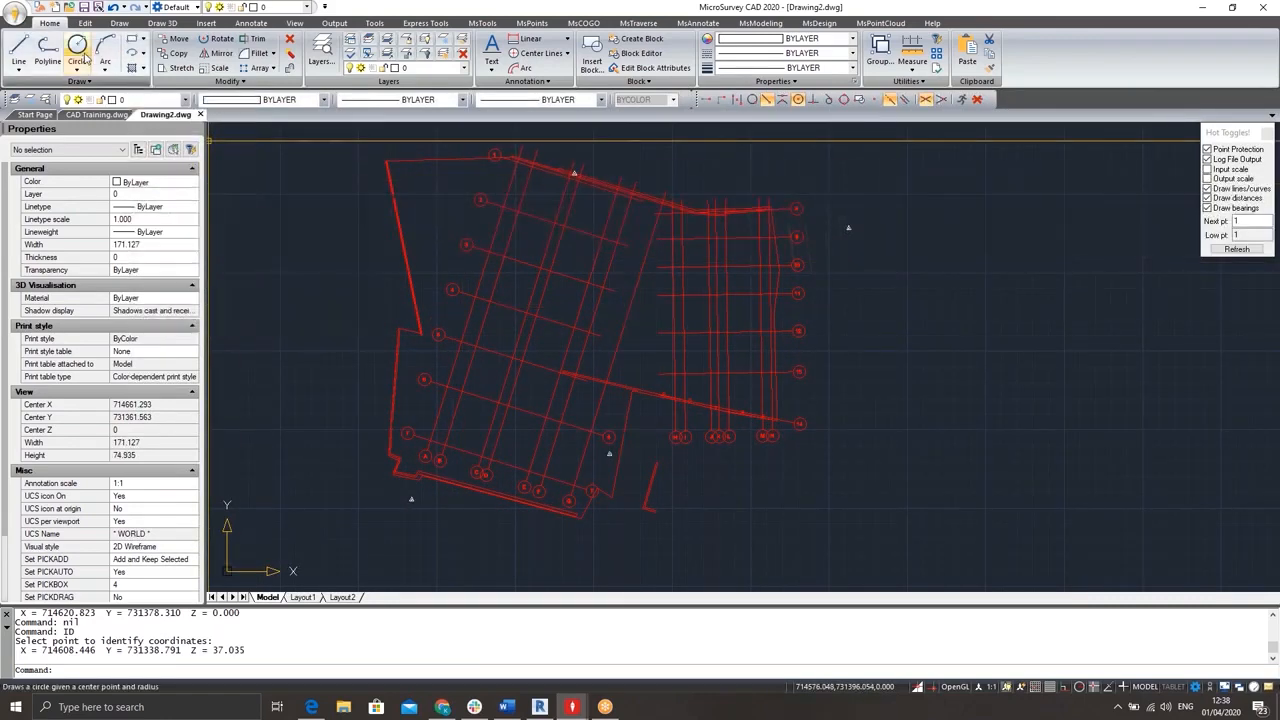
- Export the drawing to the Desktop as CAD Drawing Prep in AutoCAD 2013 ASCII DXF format with the default 6 decimal places of accuracy
left_click(16, 18)
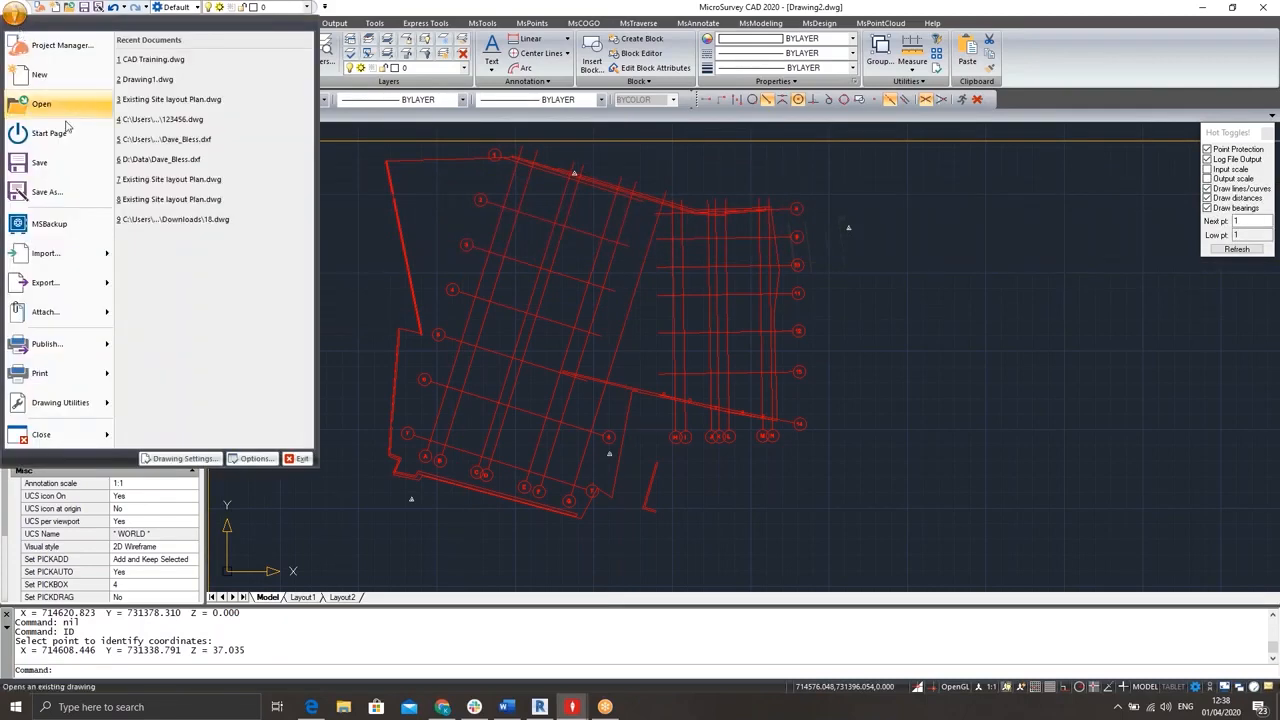
mouse_move(75, 303)
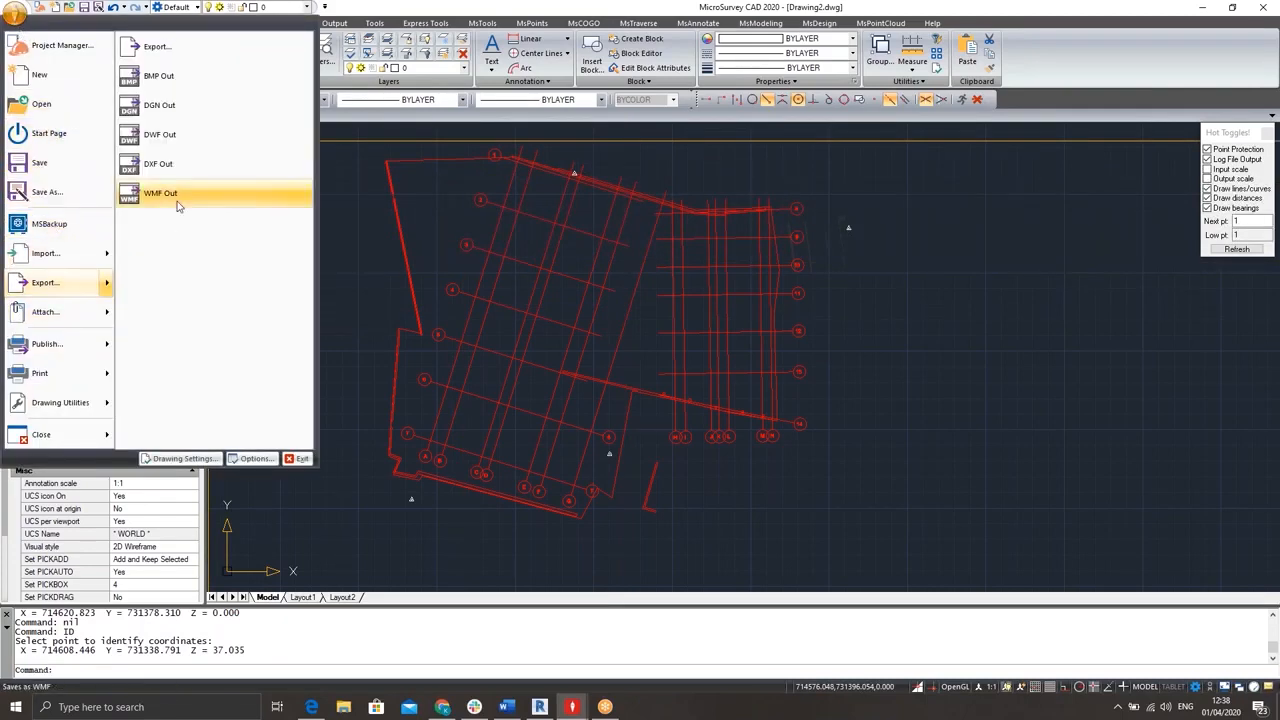
left_click(175, 170)
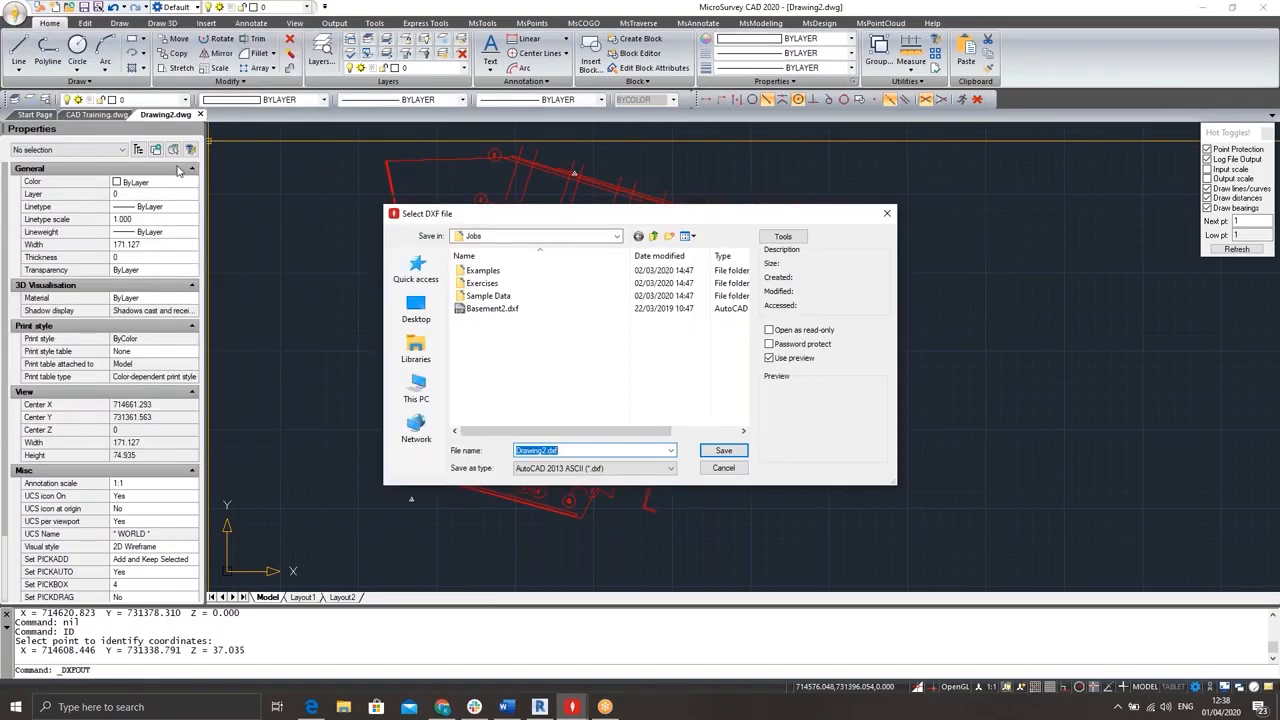
left_click(418, 390)
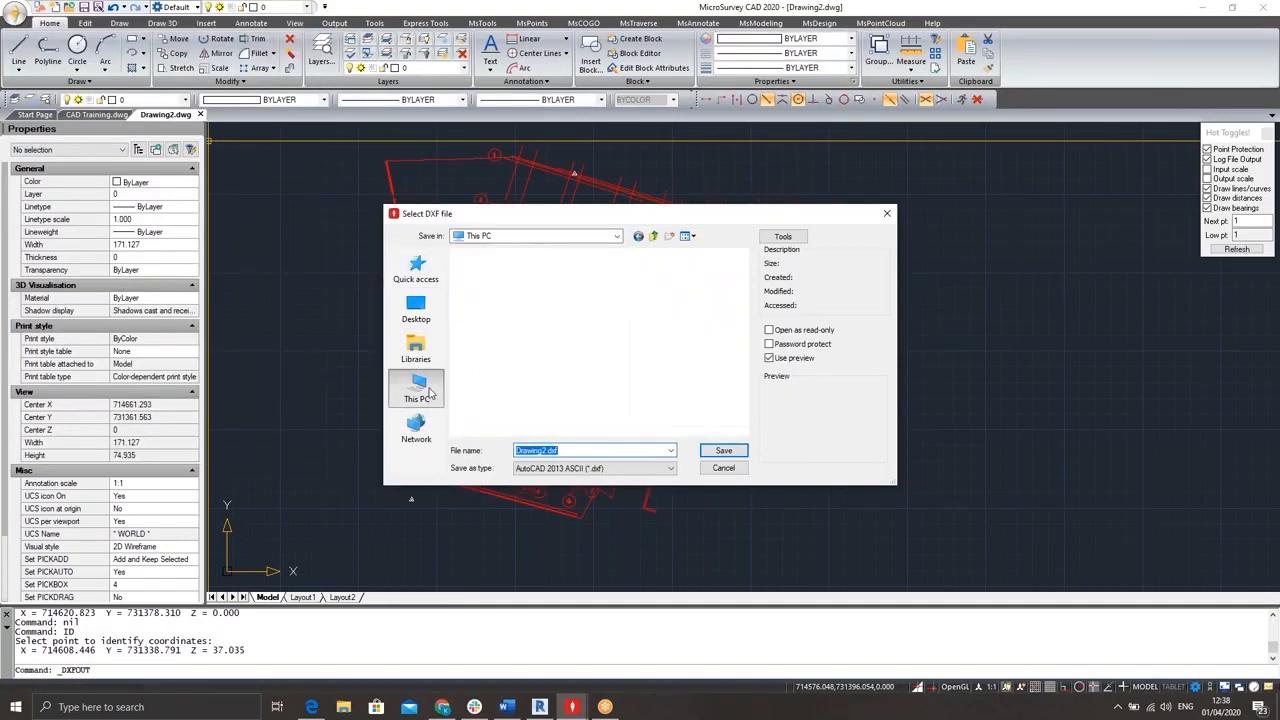
left_click(416, 310)
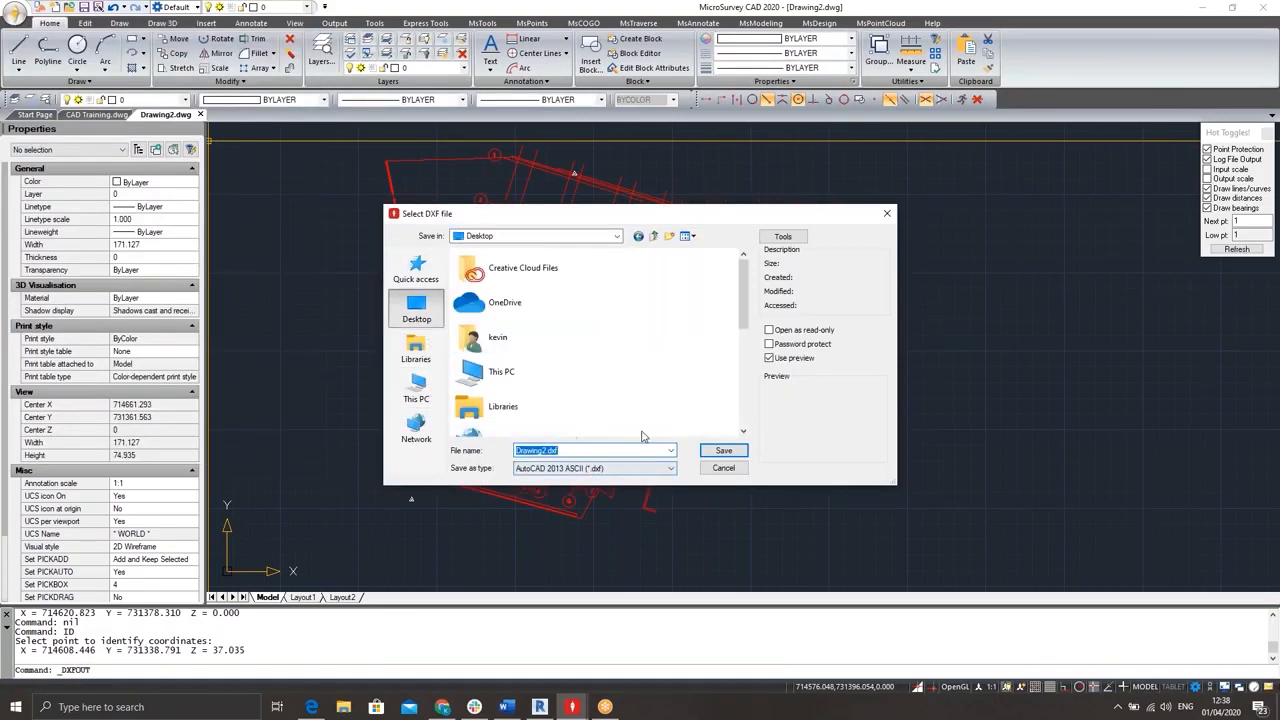
type("C")
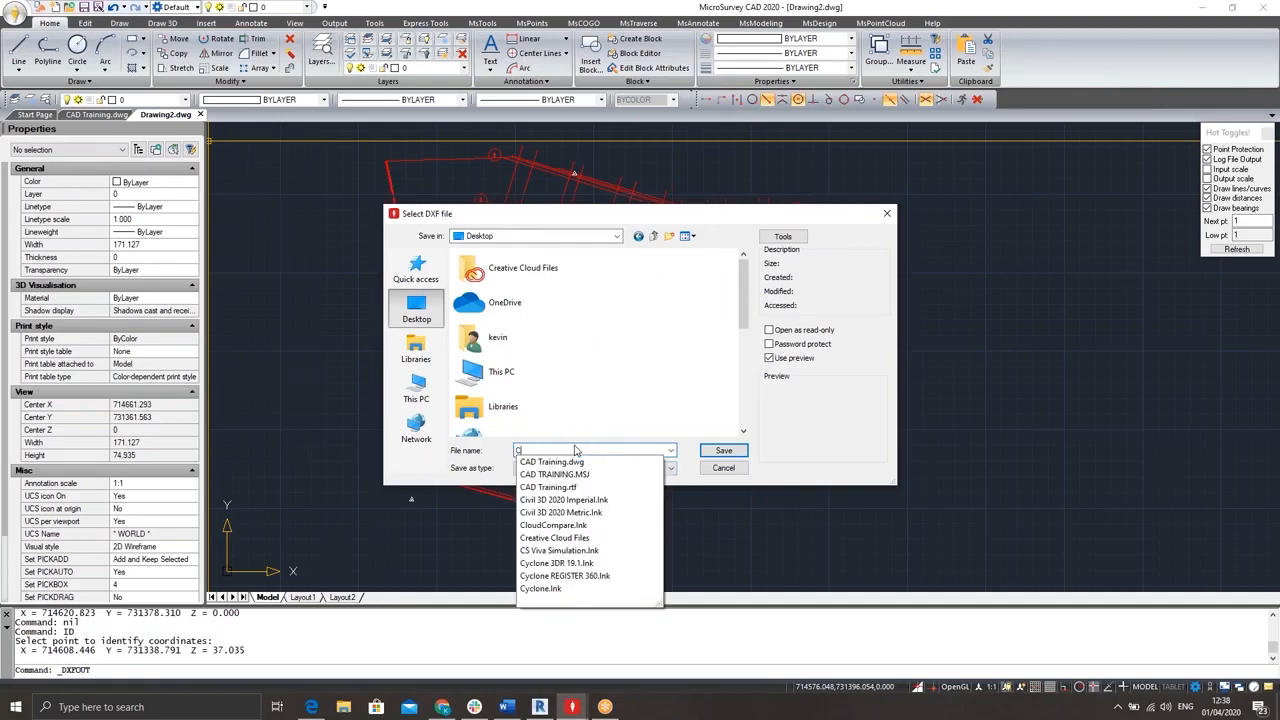
type("AD Drawin")
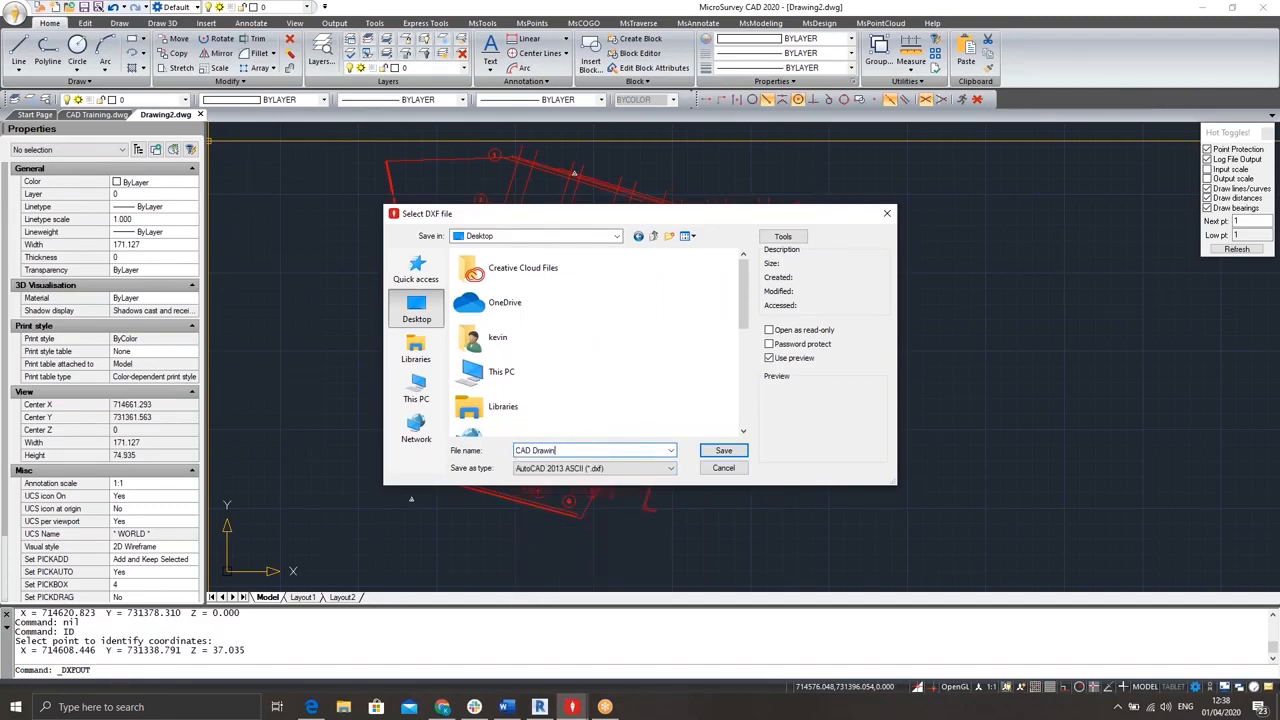
type("g Prep")
left_click(615, 470)
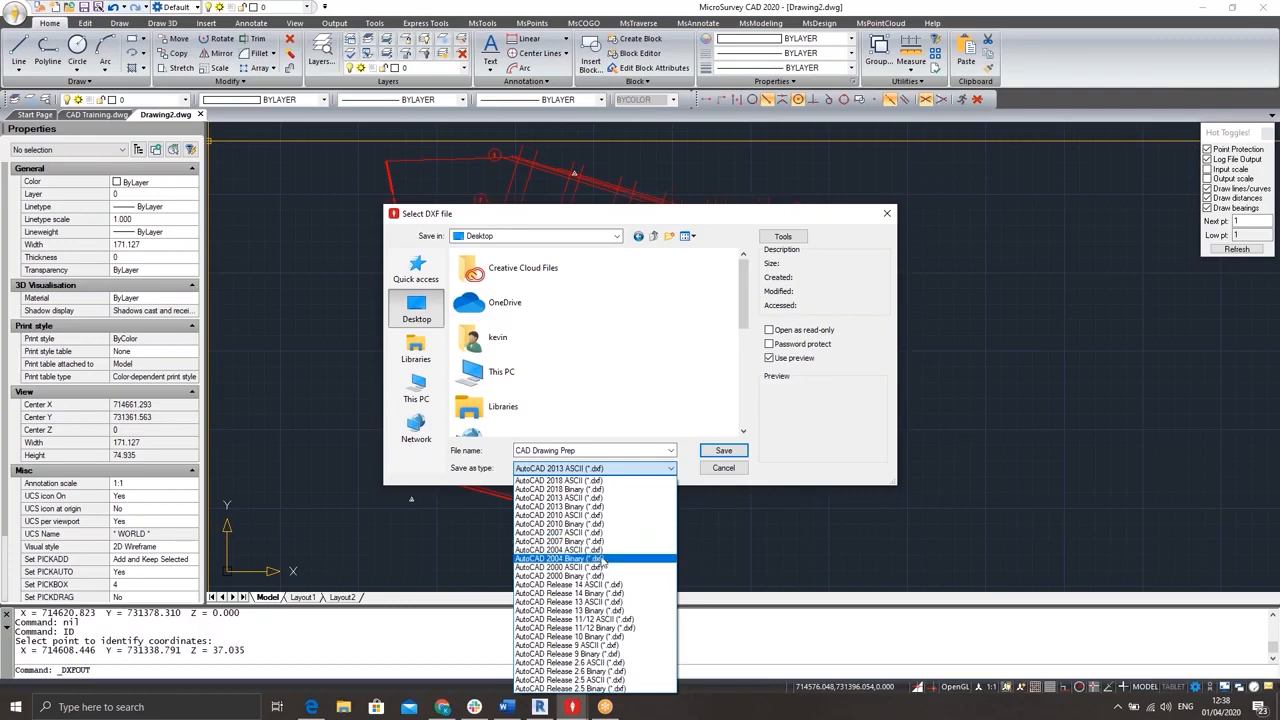
left_click(579, 498)
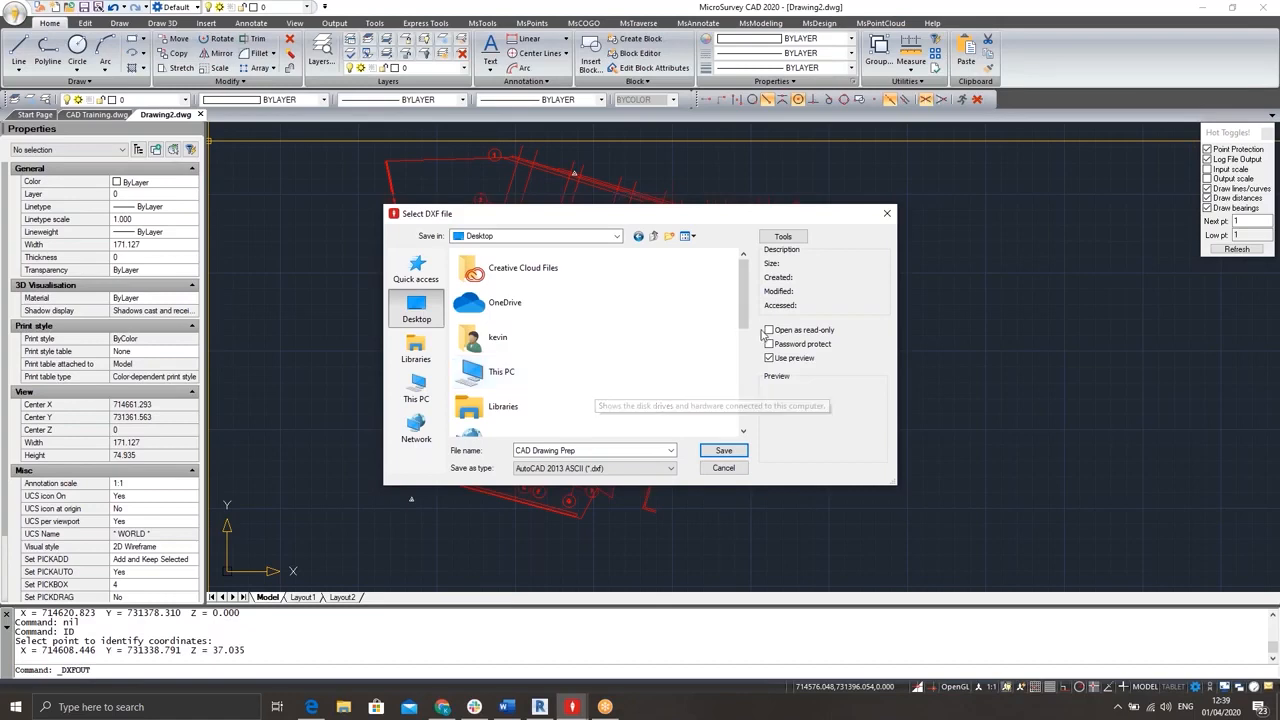
left_click(723, 450)
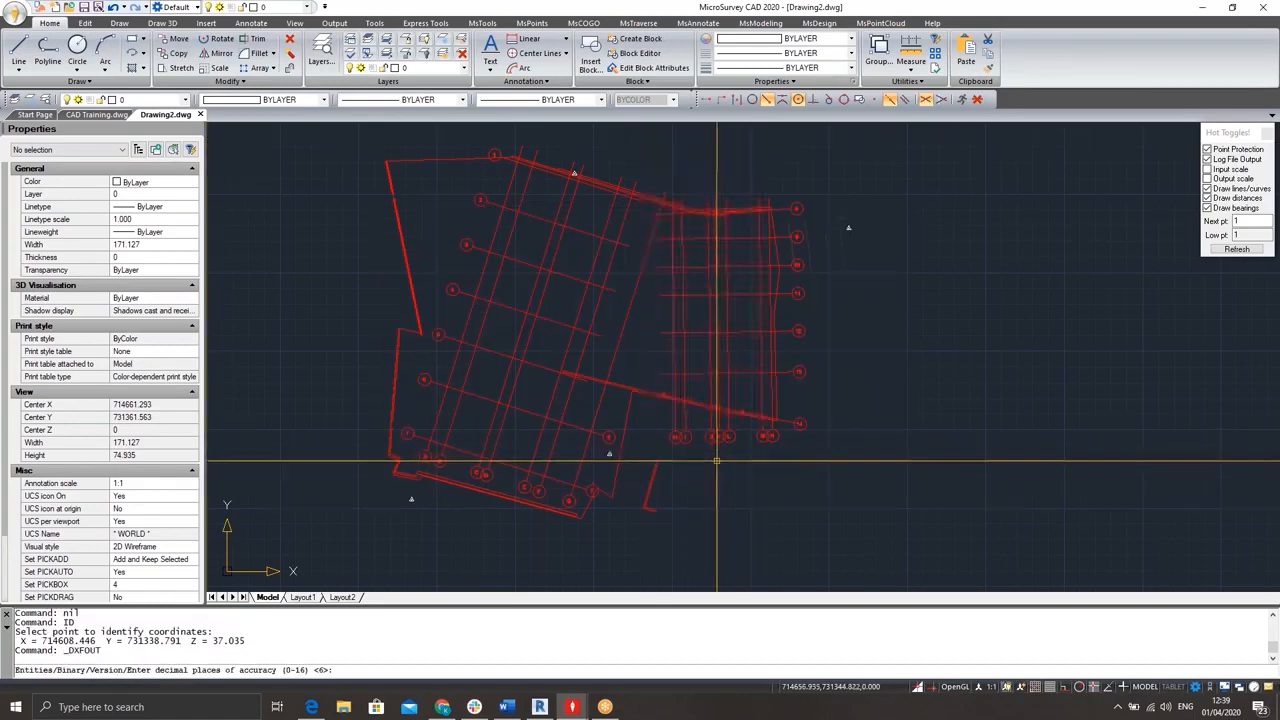
key("Return")
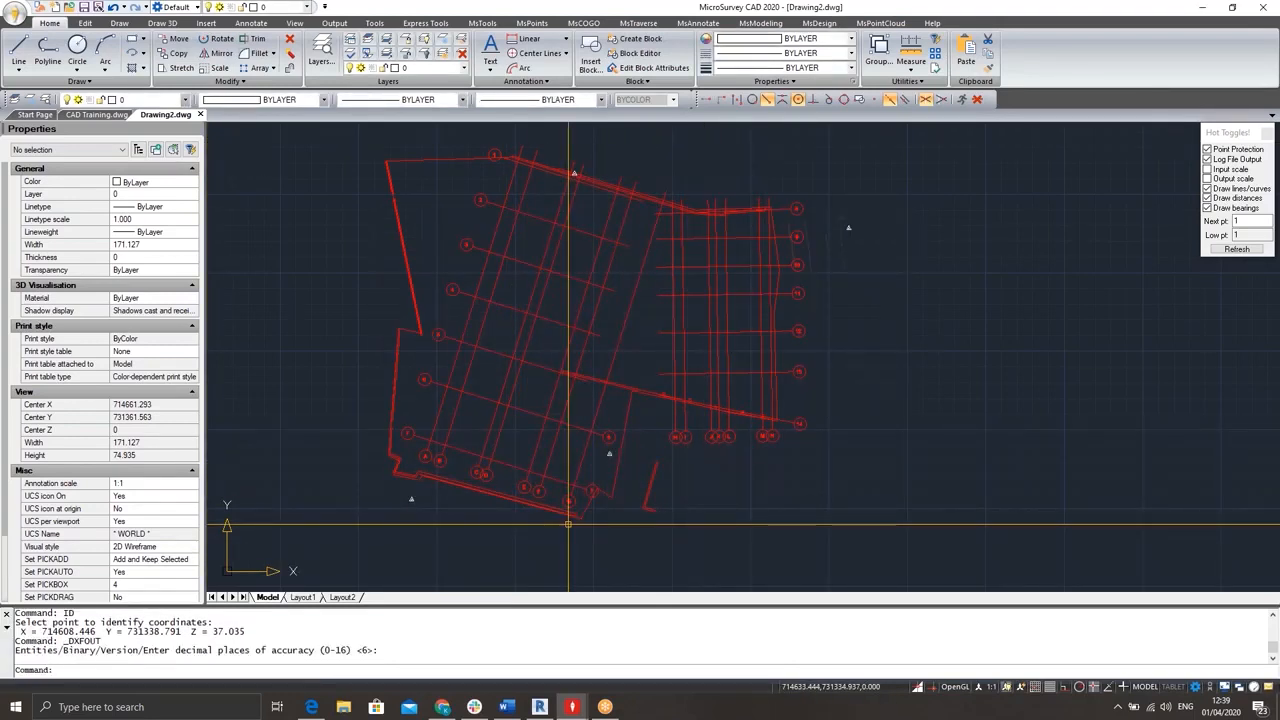